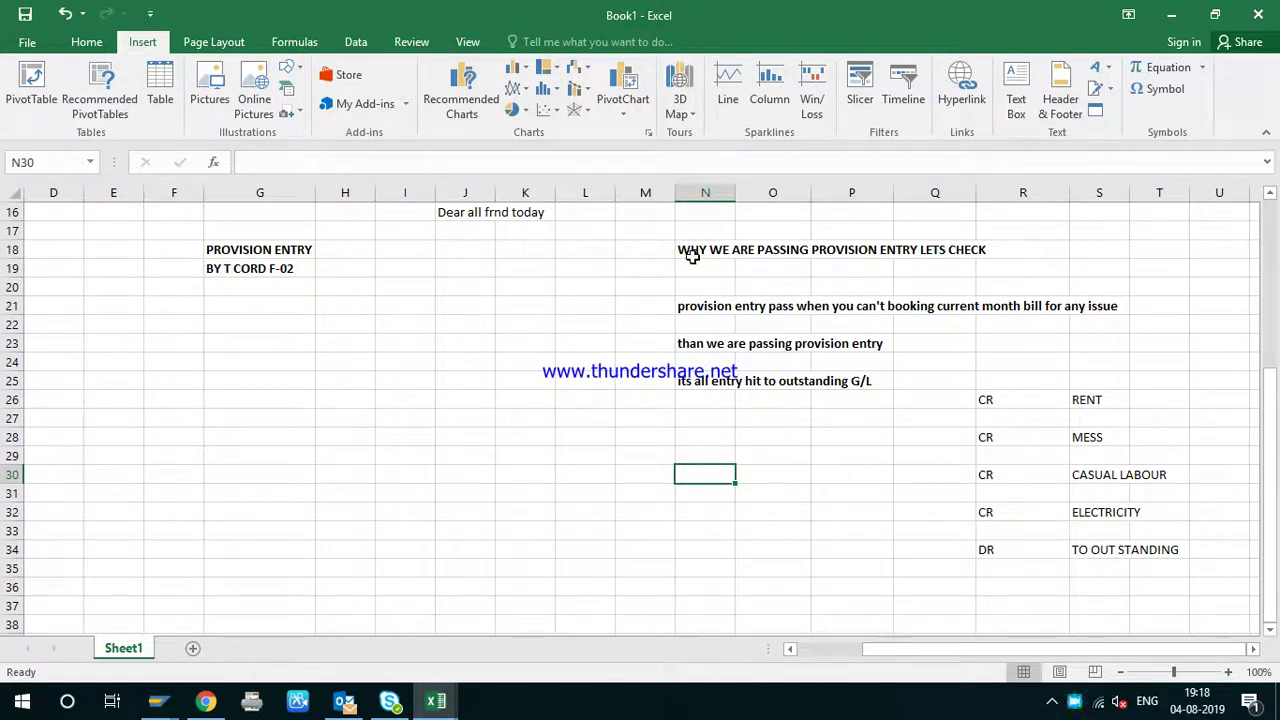
- Review the notes on why provision entries are passed and the CR and DR lines for rent, mess, casual labour, electricity and outstanding
click(706, 250)
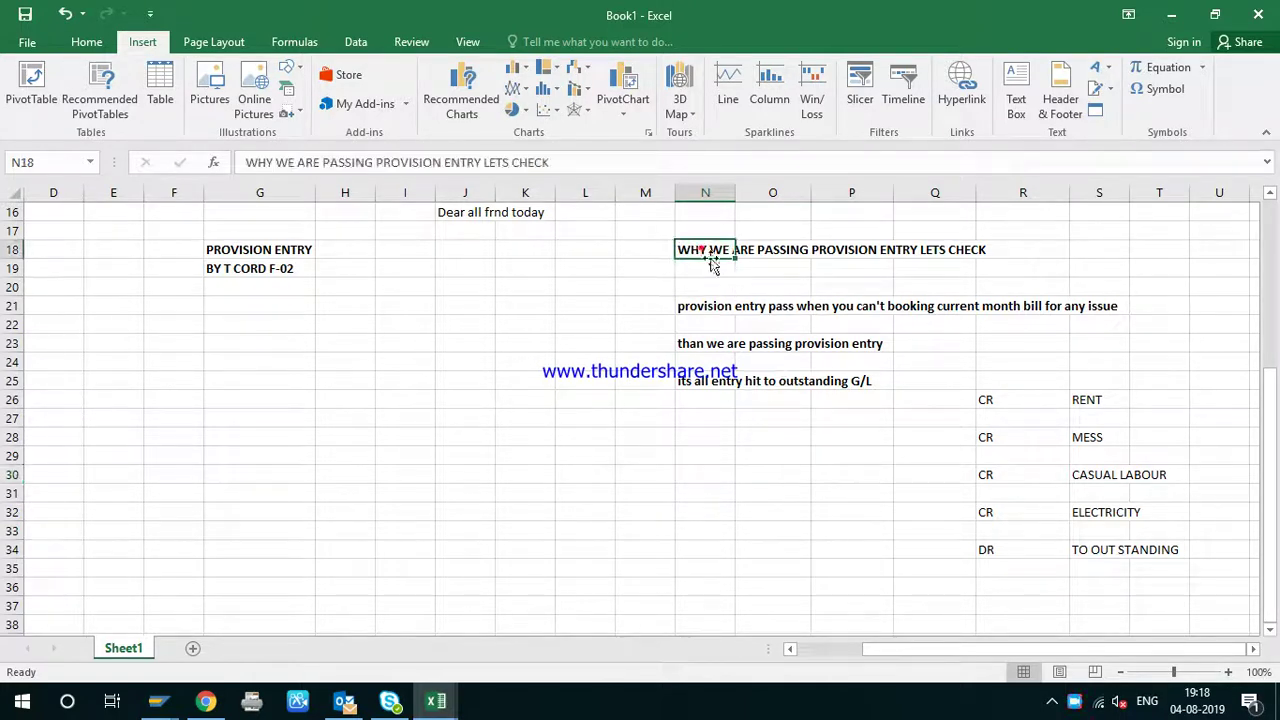
click(706, 310)
click(707, 345)
click(707, 385)
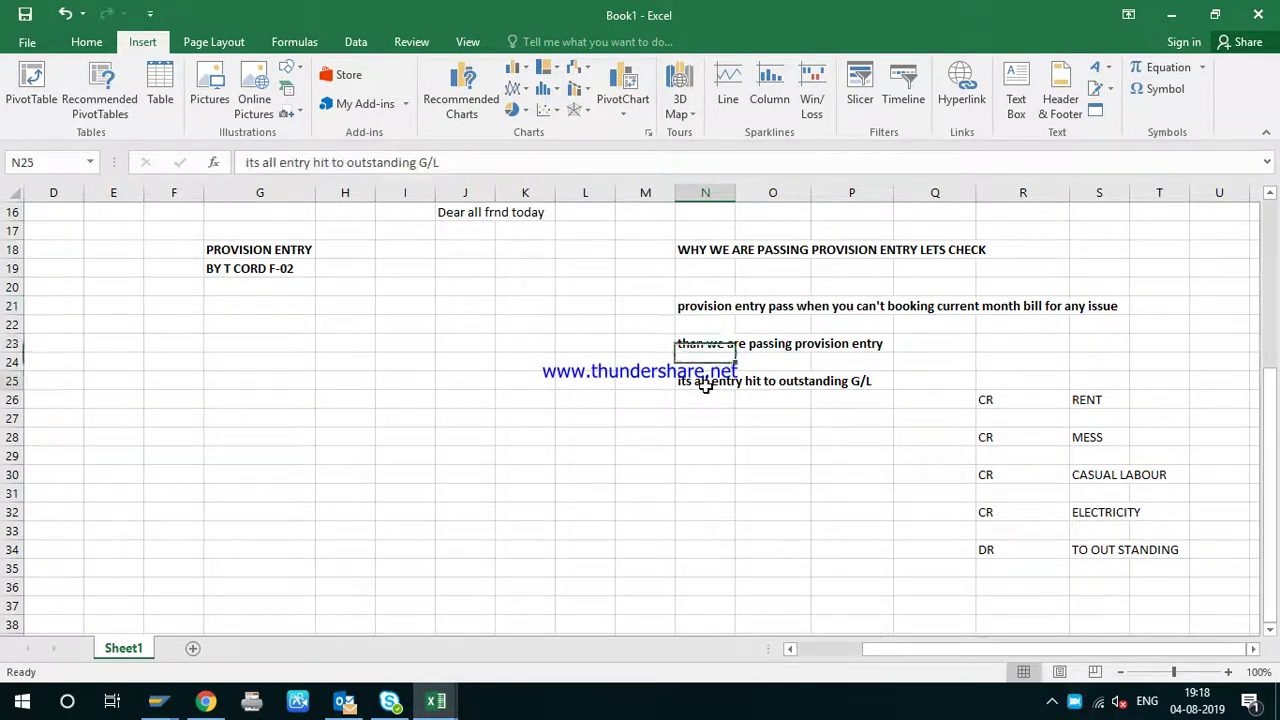
click(998, 404)
click(1082, 400)
drag(992, 437, 1083, 437)
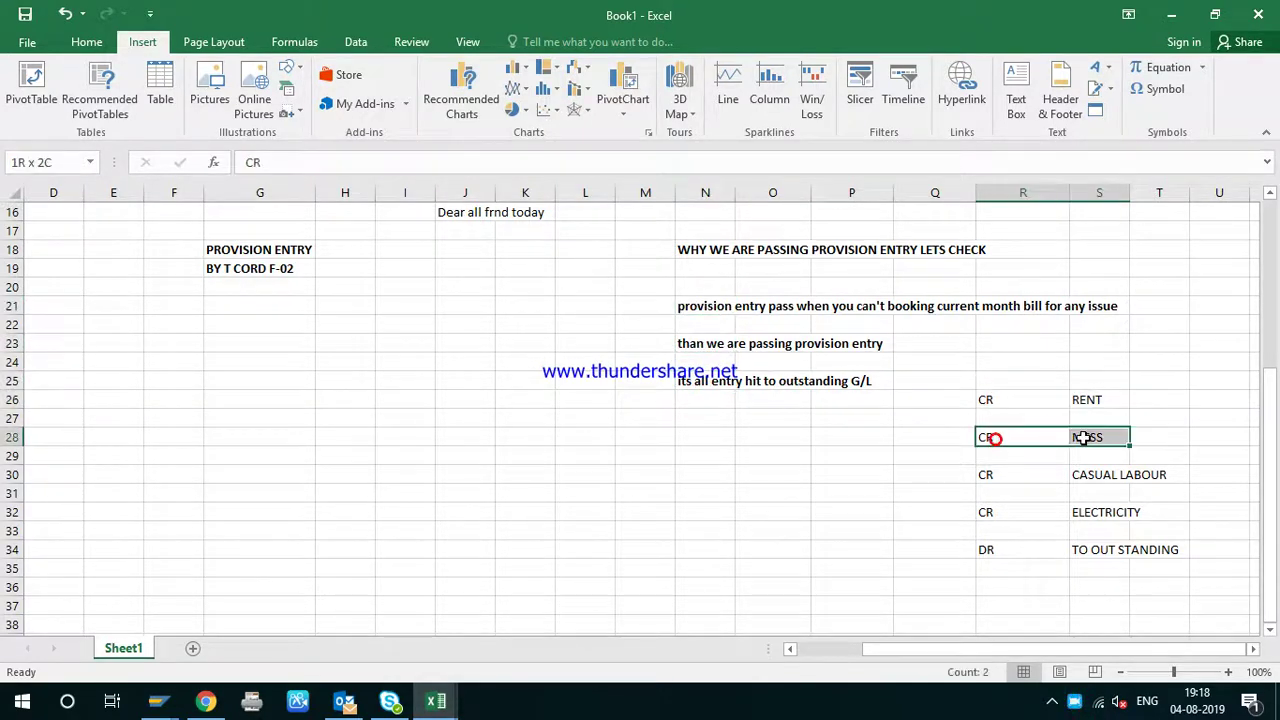
drag(1003, 474, 1085, 474)
drag(1010, 508, 1085, 512)
drag(995, 549, 1085, 549)
drag(990, 400, 1085, 400)
drag(1000, 437, 1063, 437)
drag(990, 475, 1085, 475)
drag(1005, 512, 1080, 512)
drag(1012, 550, 1097, 549)
click(1035, 587)
- Switch to the SAP G/L Account Posting window, discard the existing entry and restart transaction F-02
mouse_move(163, 708)
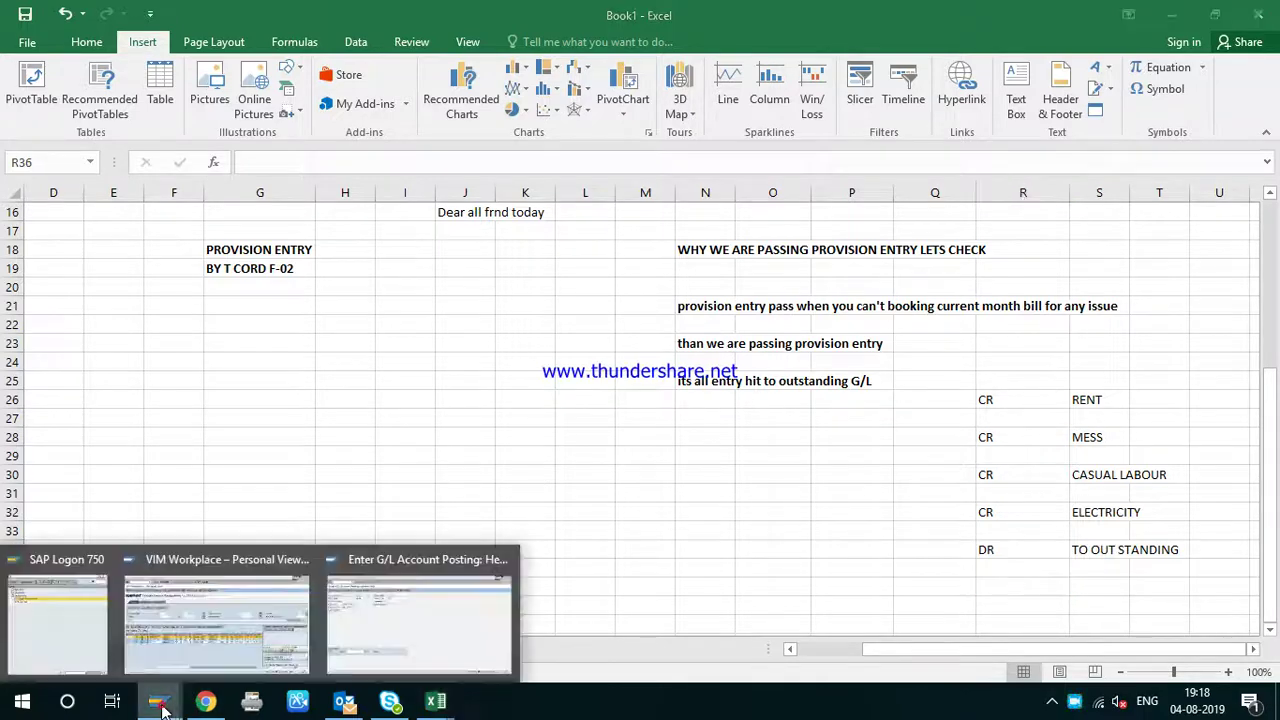
click(385, 626)
click(658, 10)
click(256, 43)
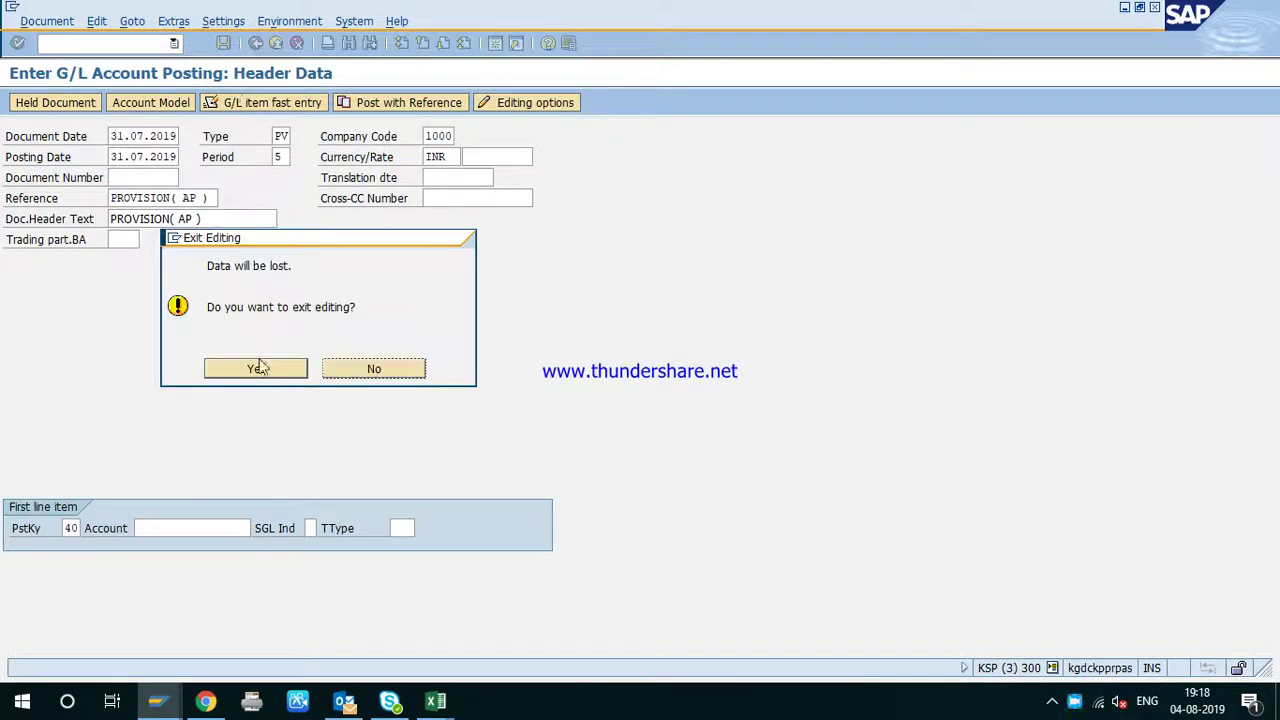
click(257, 367)
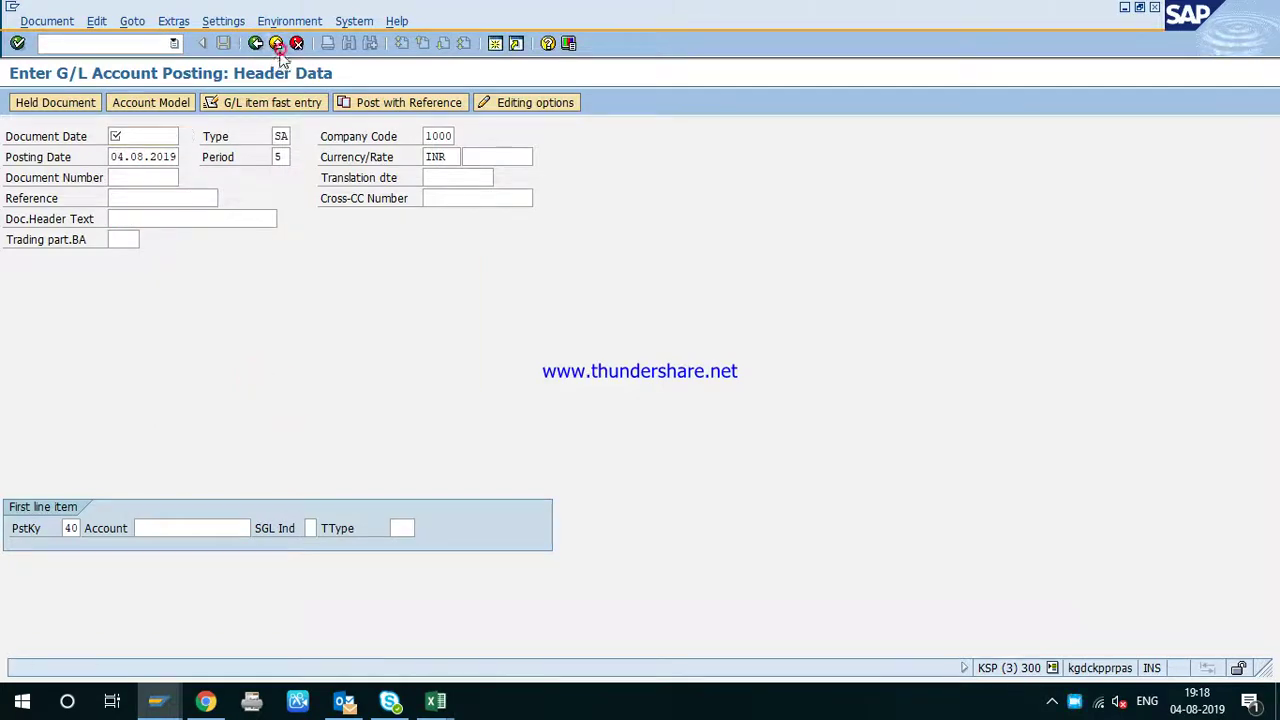
click(277, 44)
click(283, 367)
click(138, 43)
key(Return)
- Set both the document date and the posting date to 31.07.2019
click(145, 135)
click(143, 157)
click(150, 157)
key(Delete)
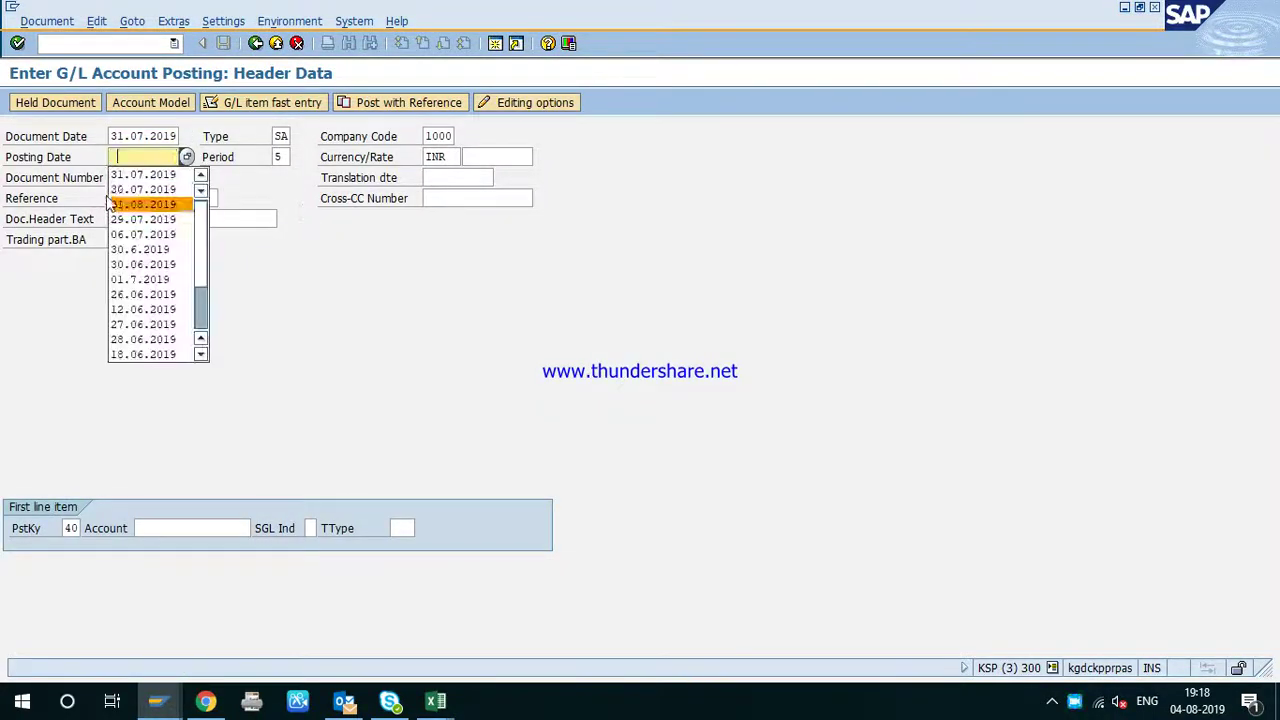
click(143, 174)
- Set the document type to PV (Provisional entries), looking it up in the list of document types
click(277, 136)
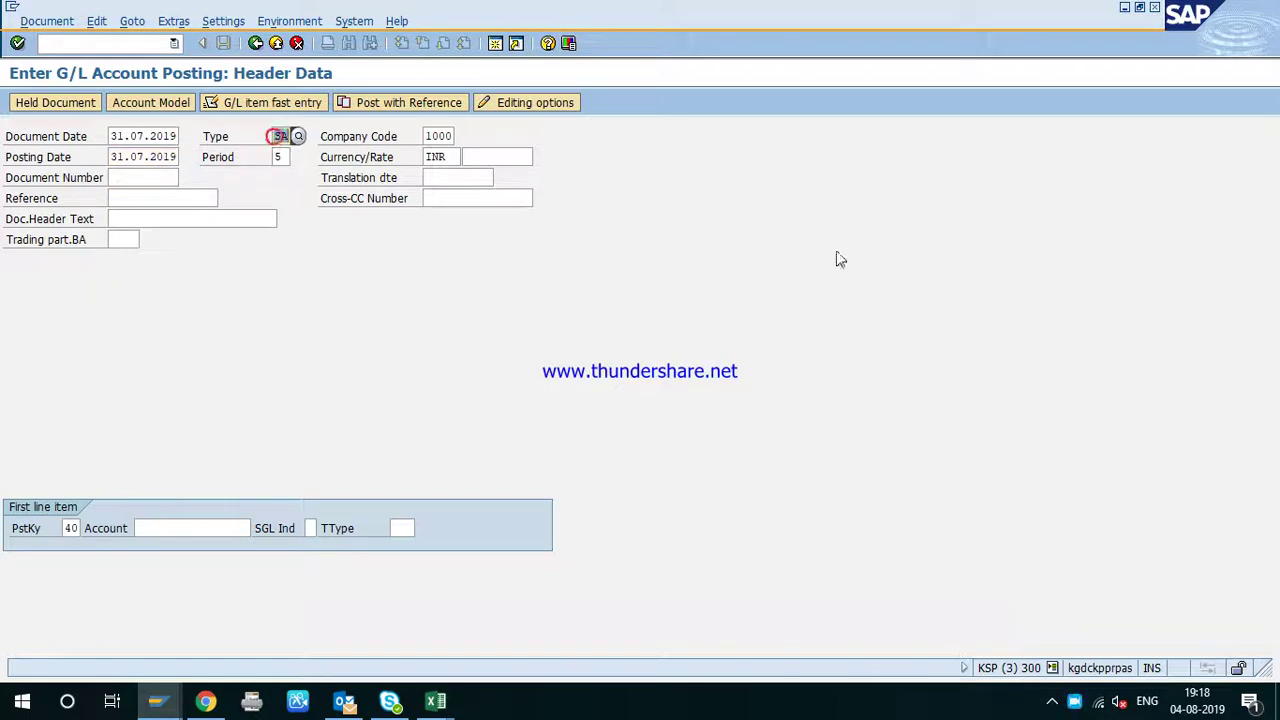
text(PV)
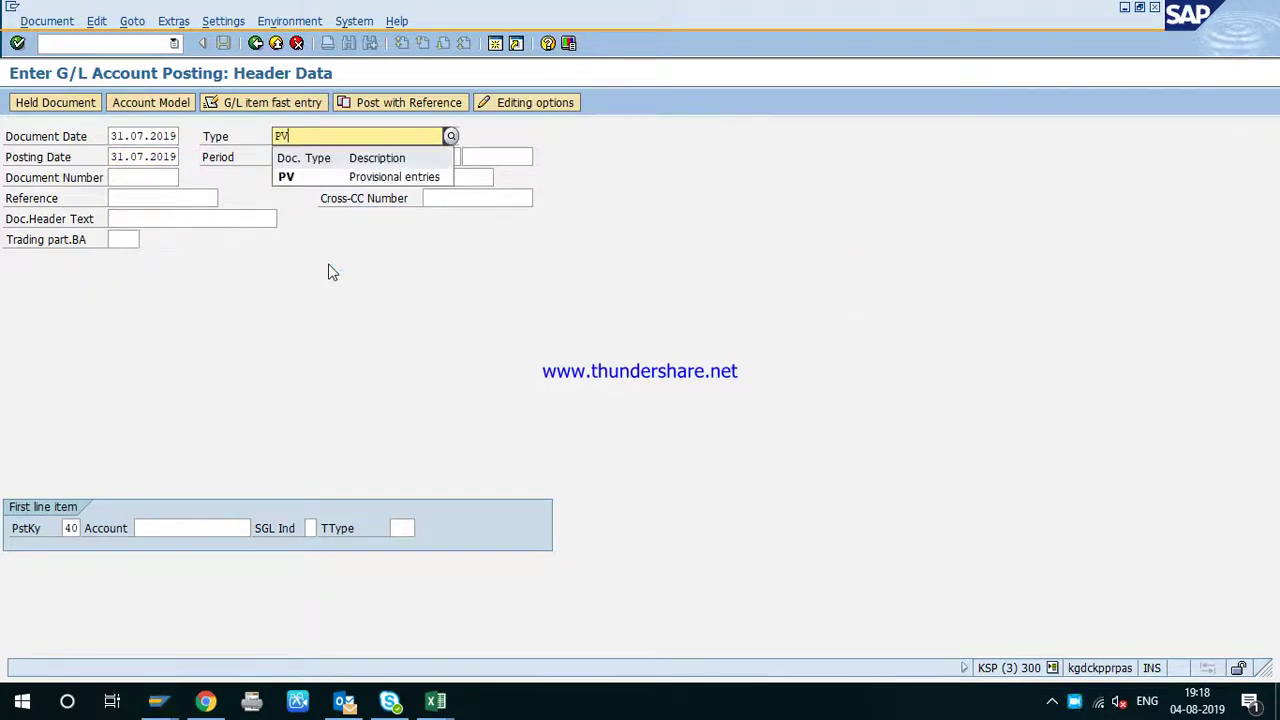
click(313, 177)
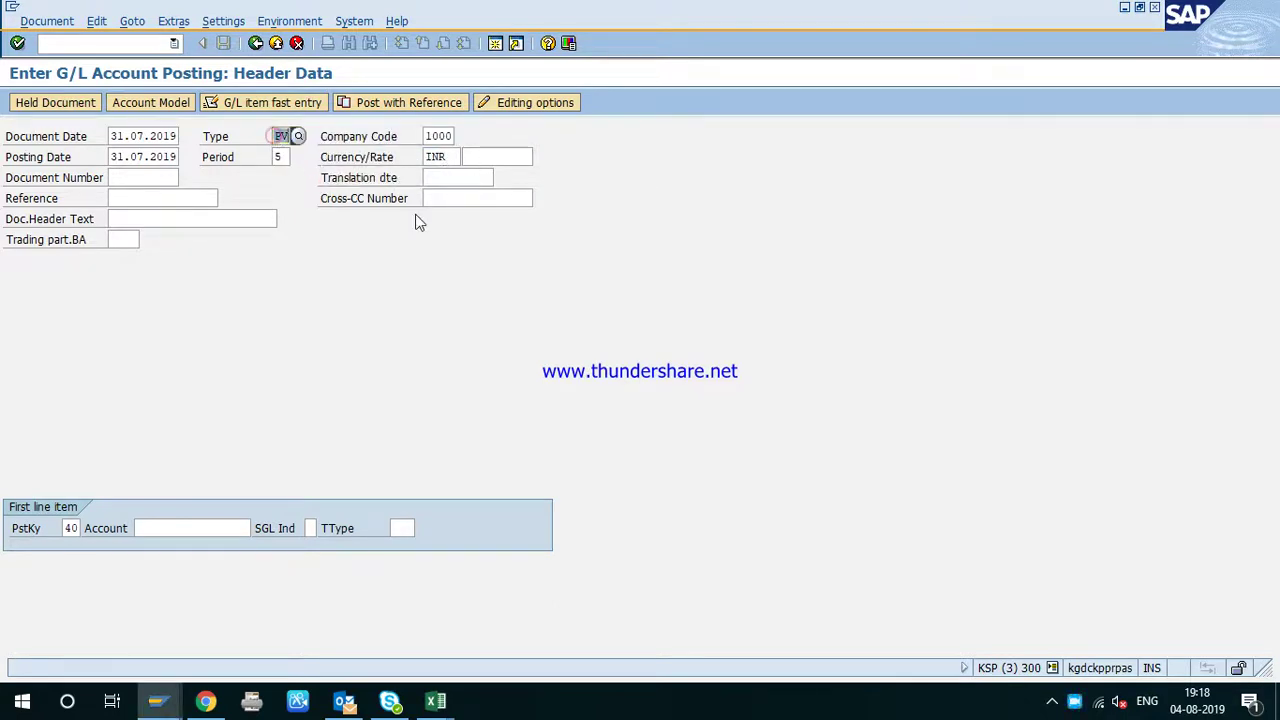
key(F4)
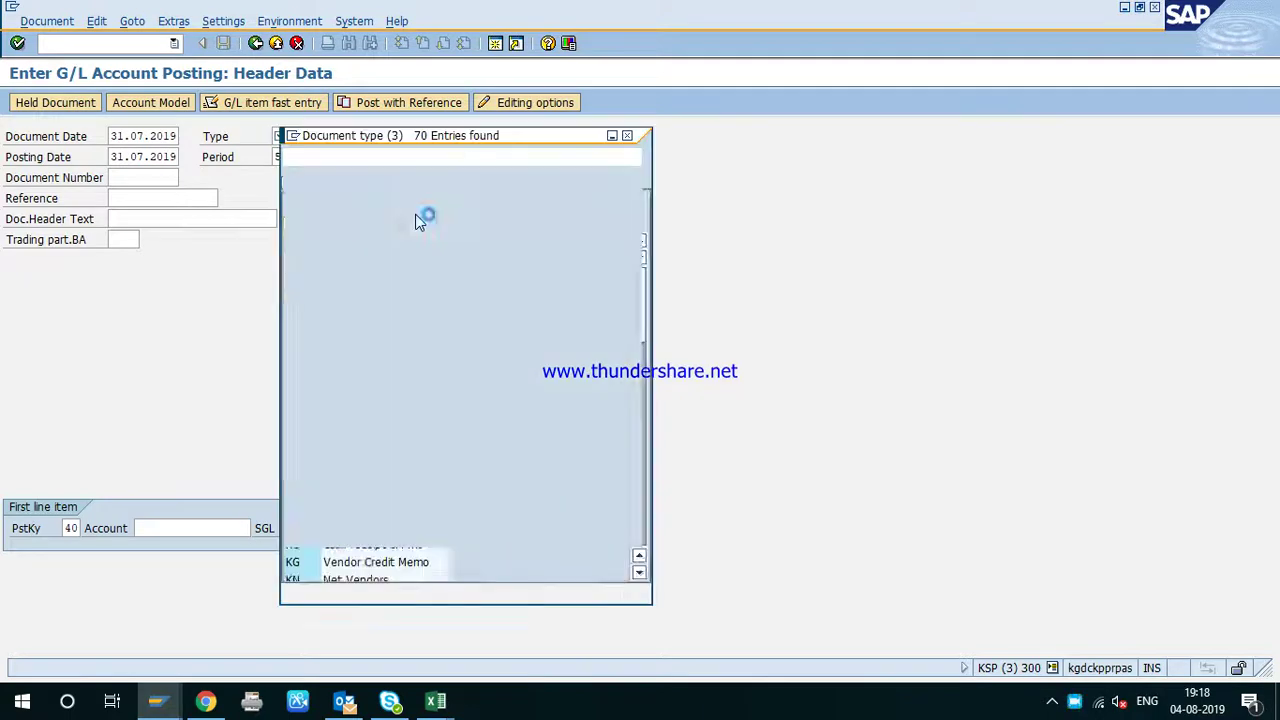
scroll(395, 372, down, 7)
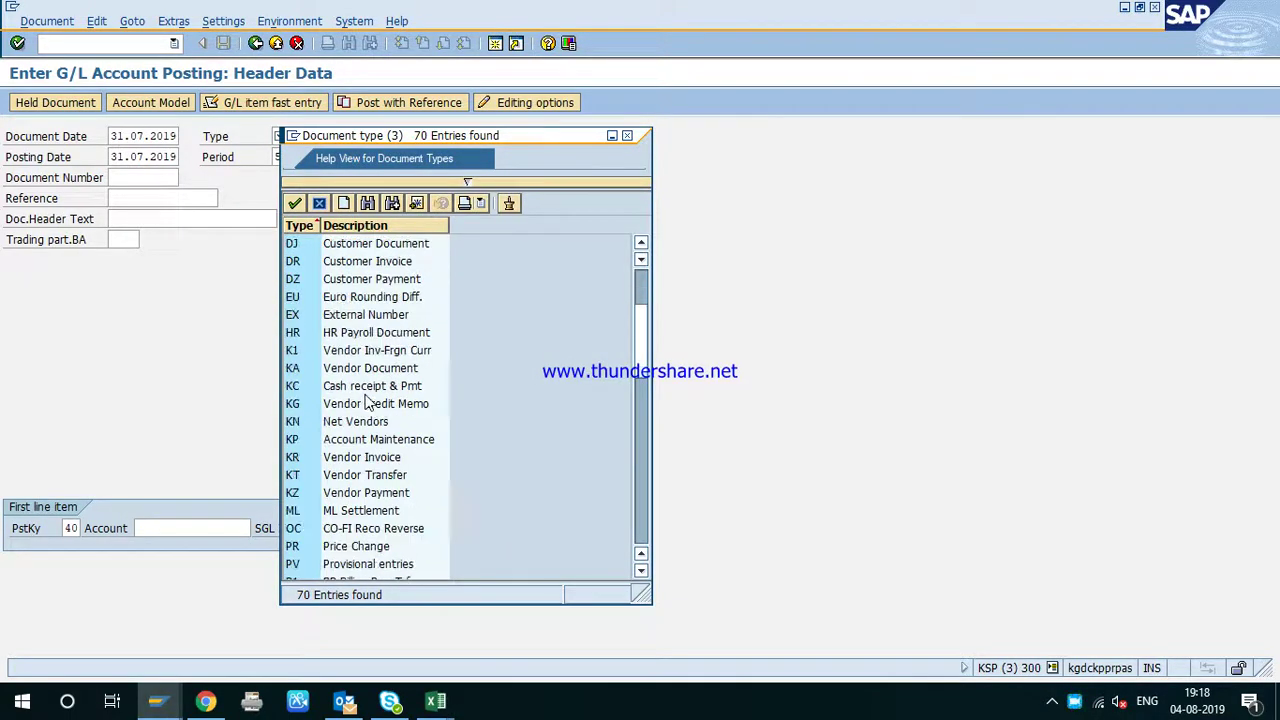
scroll(355, 507, down, 7)
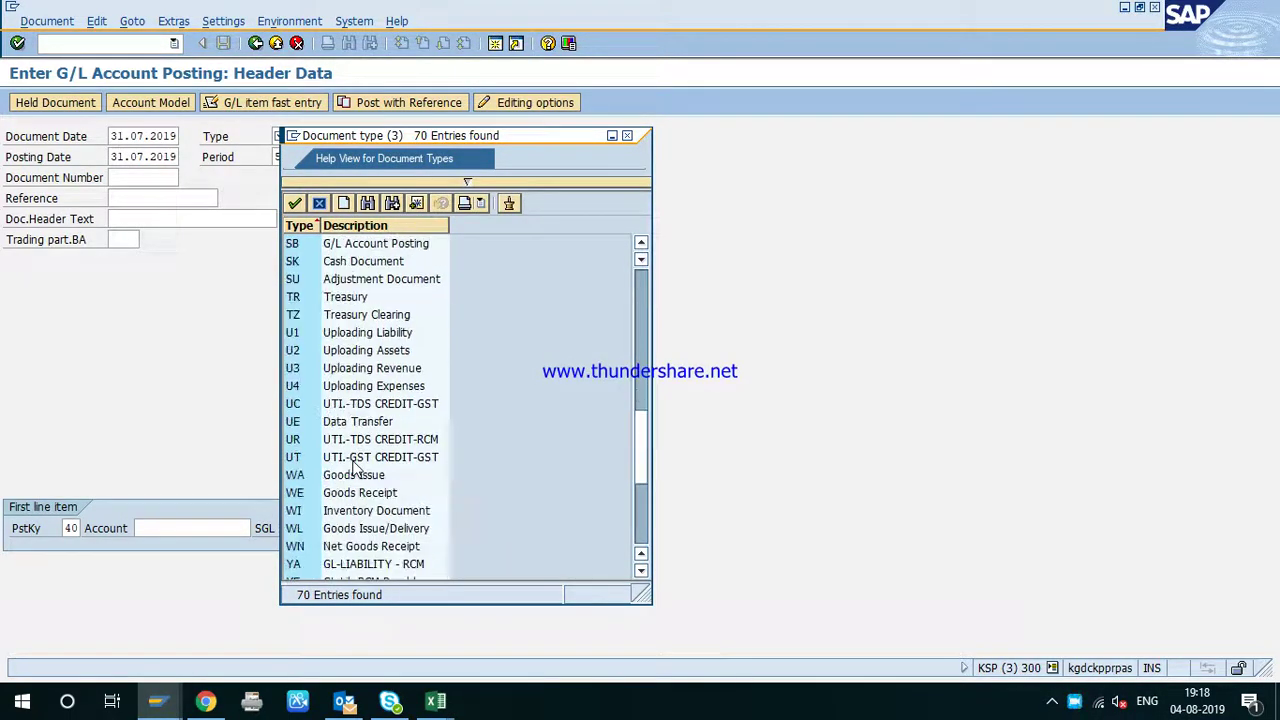
scroll(341, 530, down, 2)
scroll(341, 530, up, 5)
scroll(340, 533, up, 3)
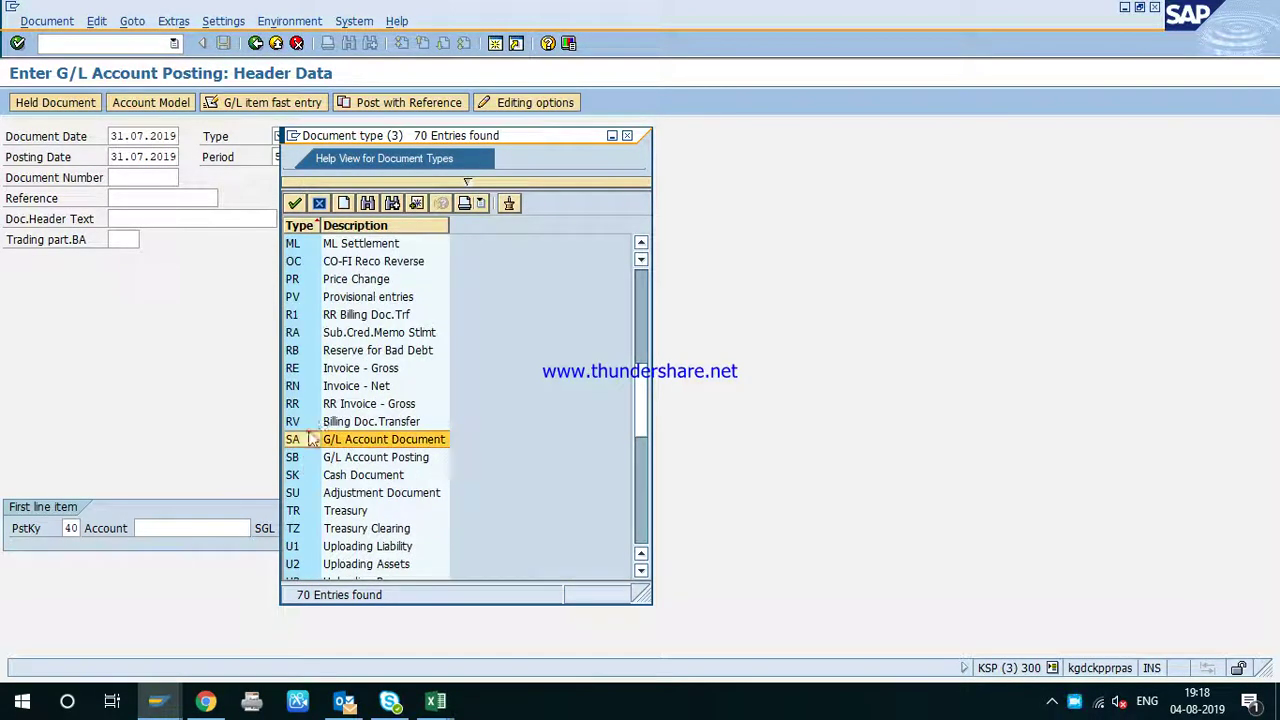
click(330, 312)
click(338, 300)
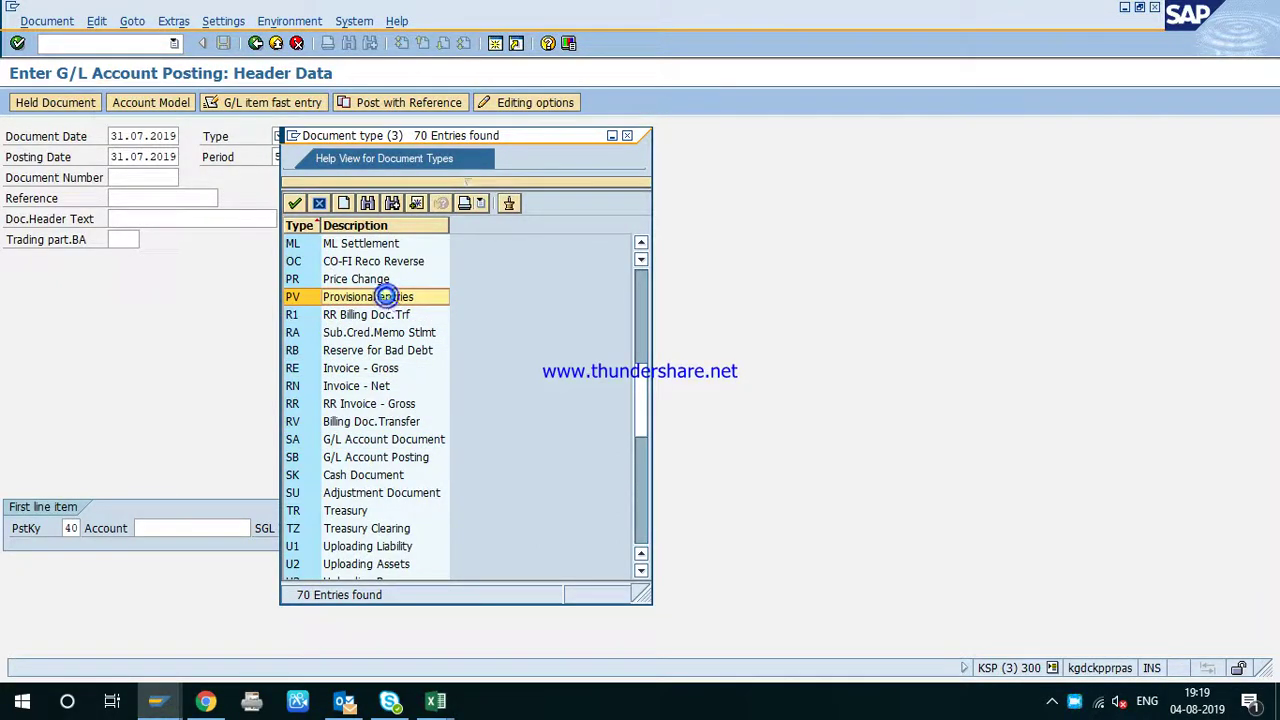
double_click(380, 298)
- Enter PROVISION( AP ) as both the reference and the document header text
click(128, 203)
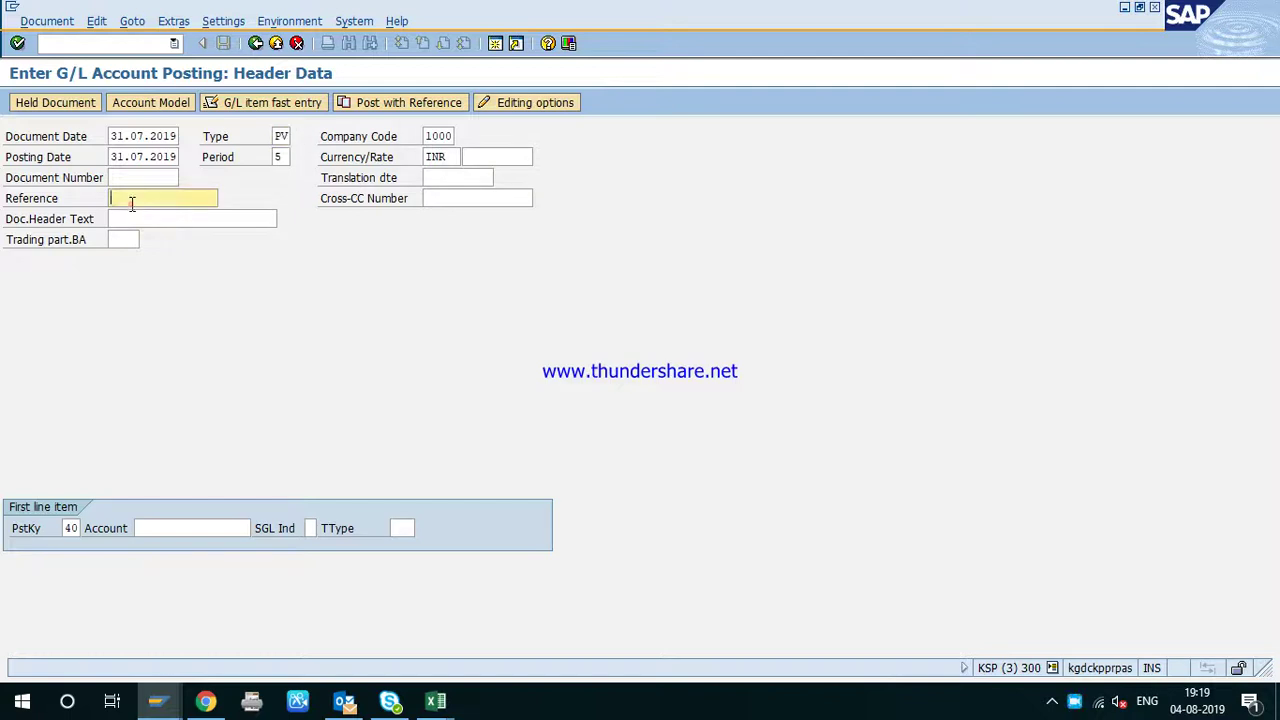
click(134, 216)
key(Tab)
click(153, 219)
click(150, 231)
click(165, 530)
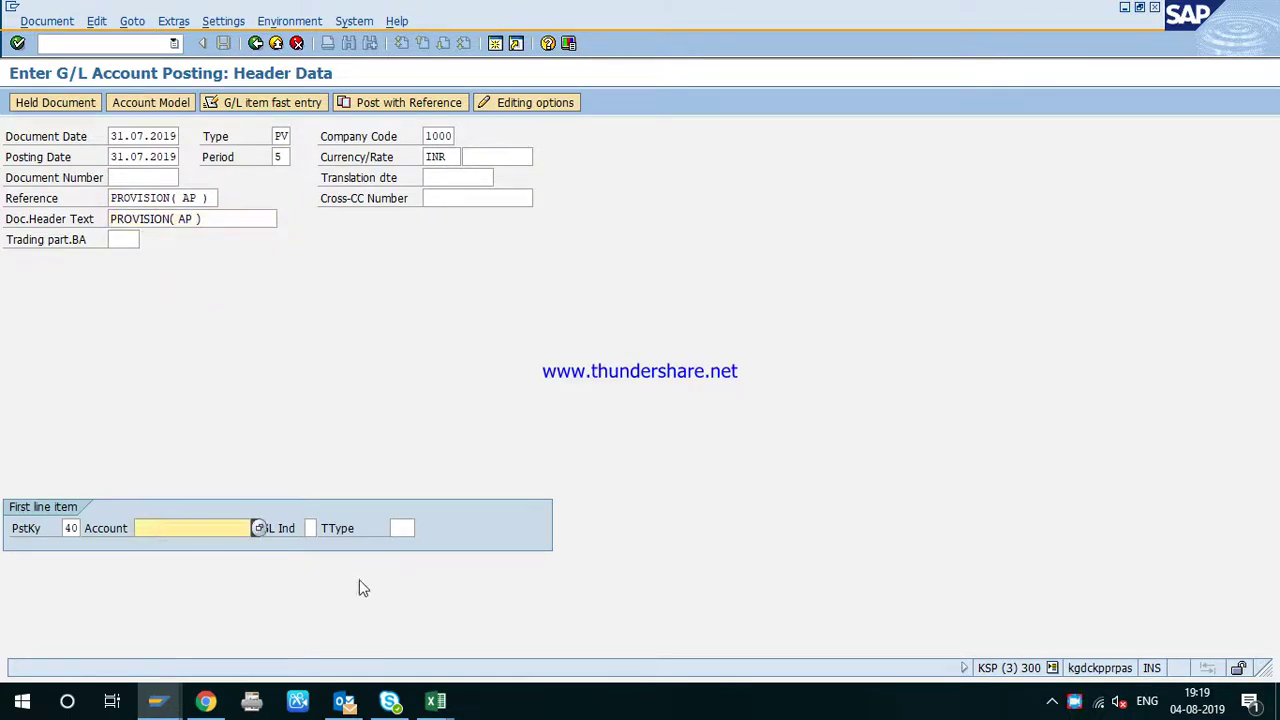
- Switch to the Book1 workbook in Excel to check the first expense line, and return to the SAP posting header
click(438, 701)
click(351, 640)
click(436, 701)
click(607, 624)
click(1088, 400)
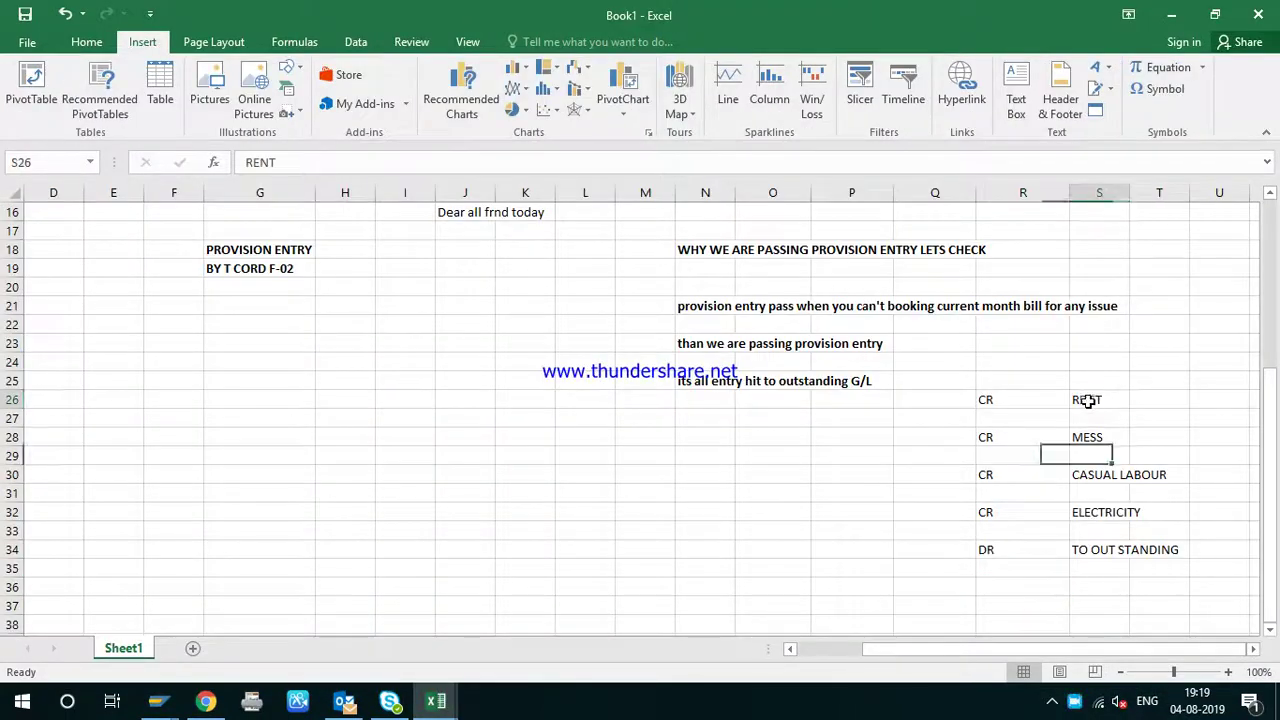
key(alt+Tab)
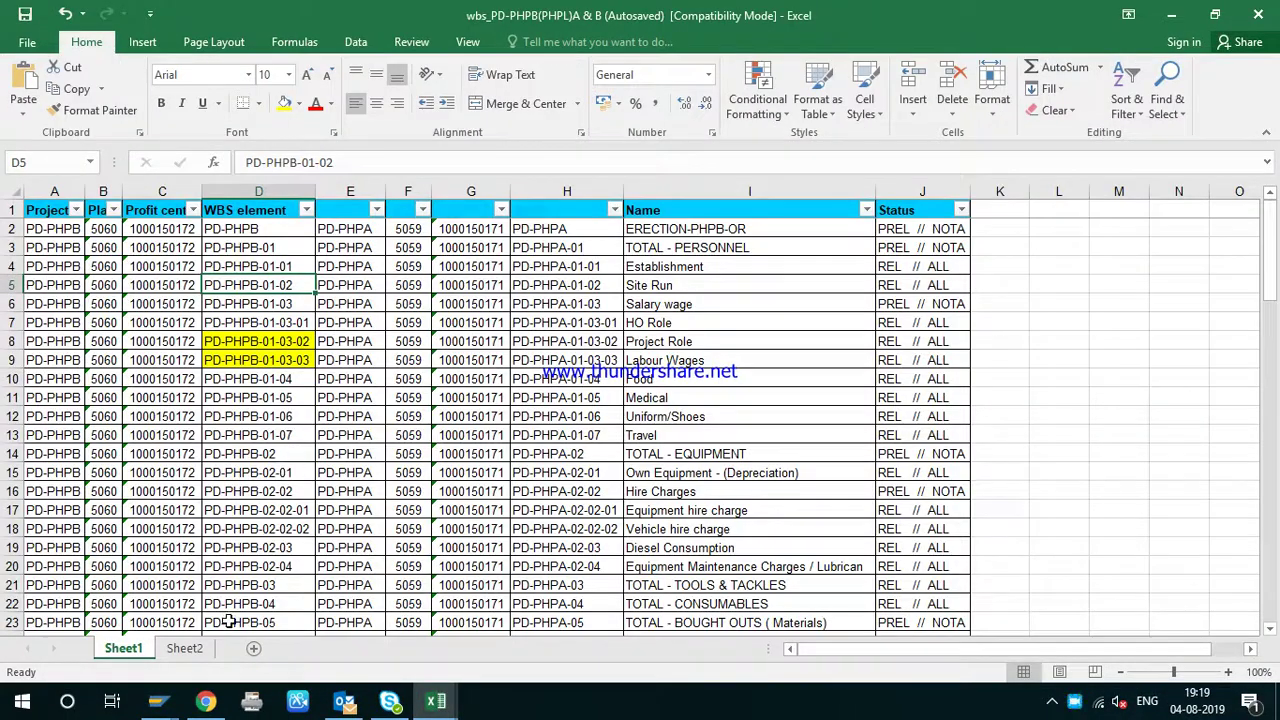
key(alt+Tab)
mouse_move(158, 700)
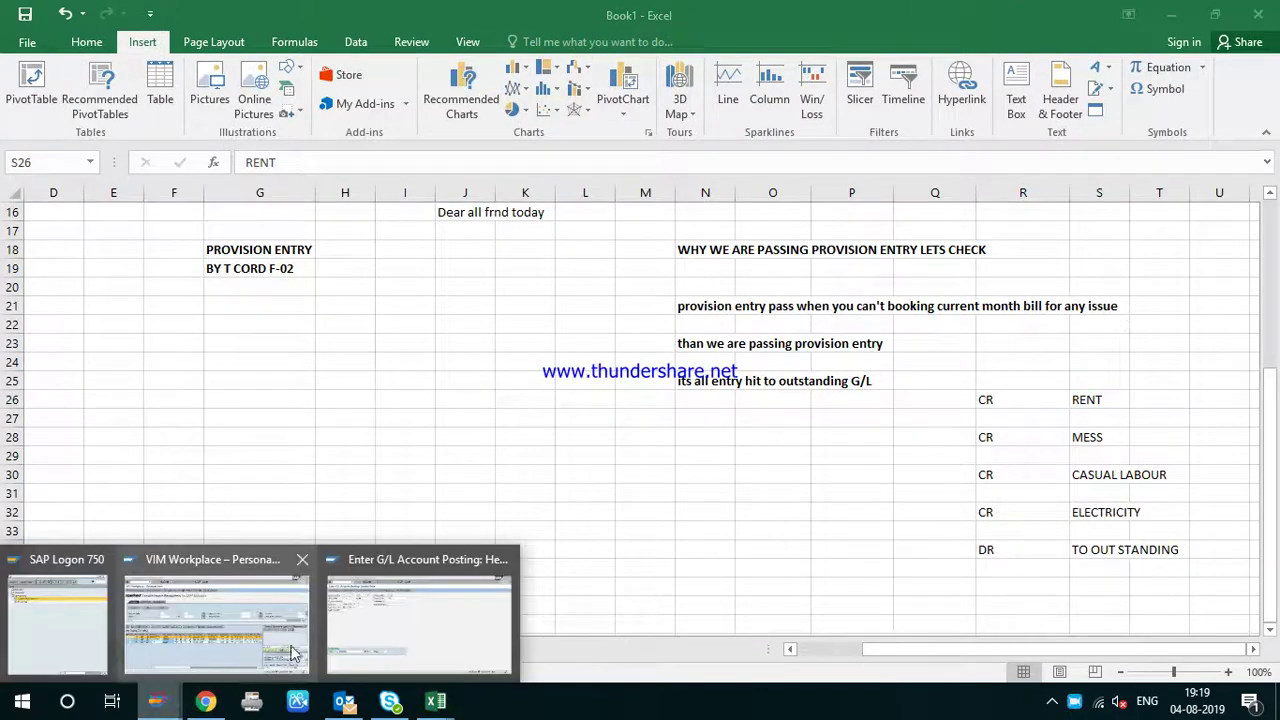
click(453, 618)
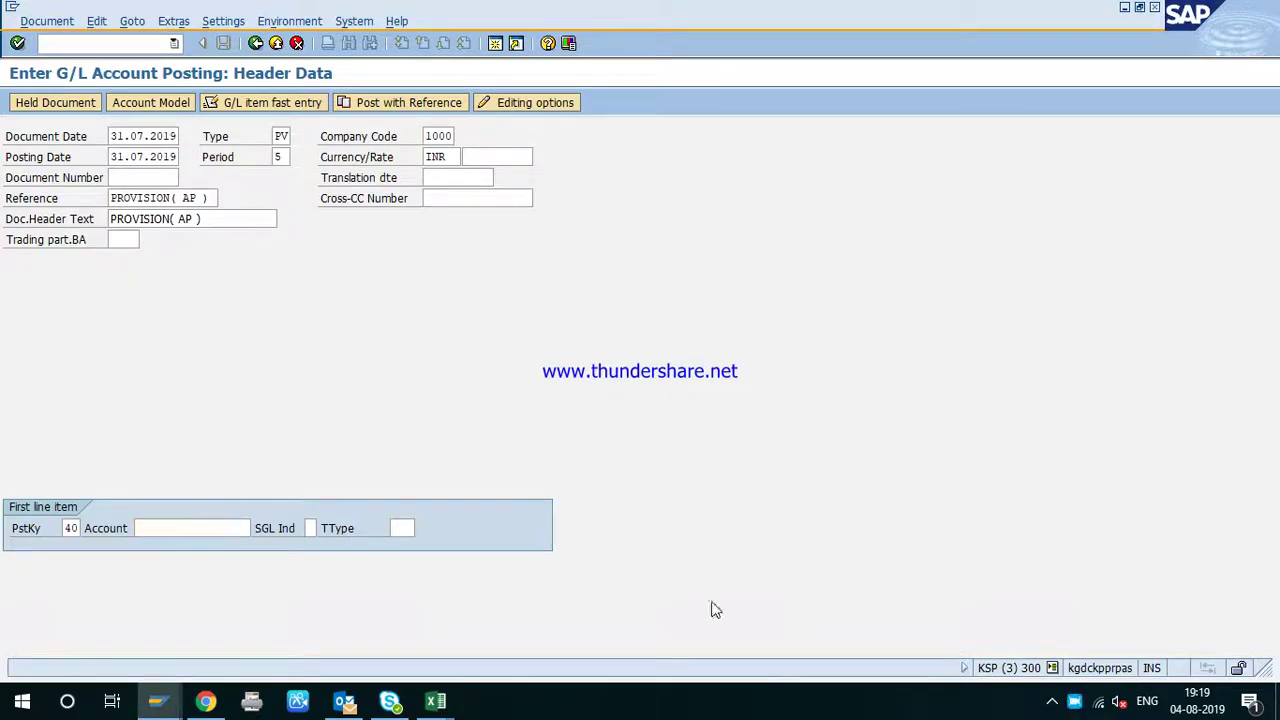
- Search the G/L accounts by long text for *RENT* and choose the Rent account for the first line item
key(F4)
text(**)
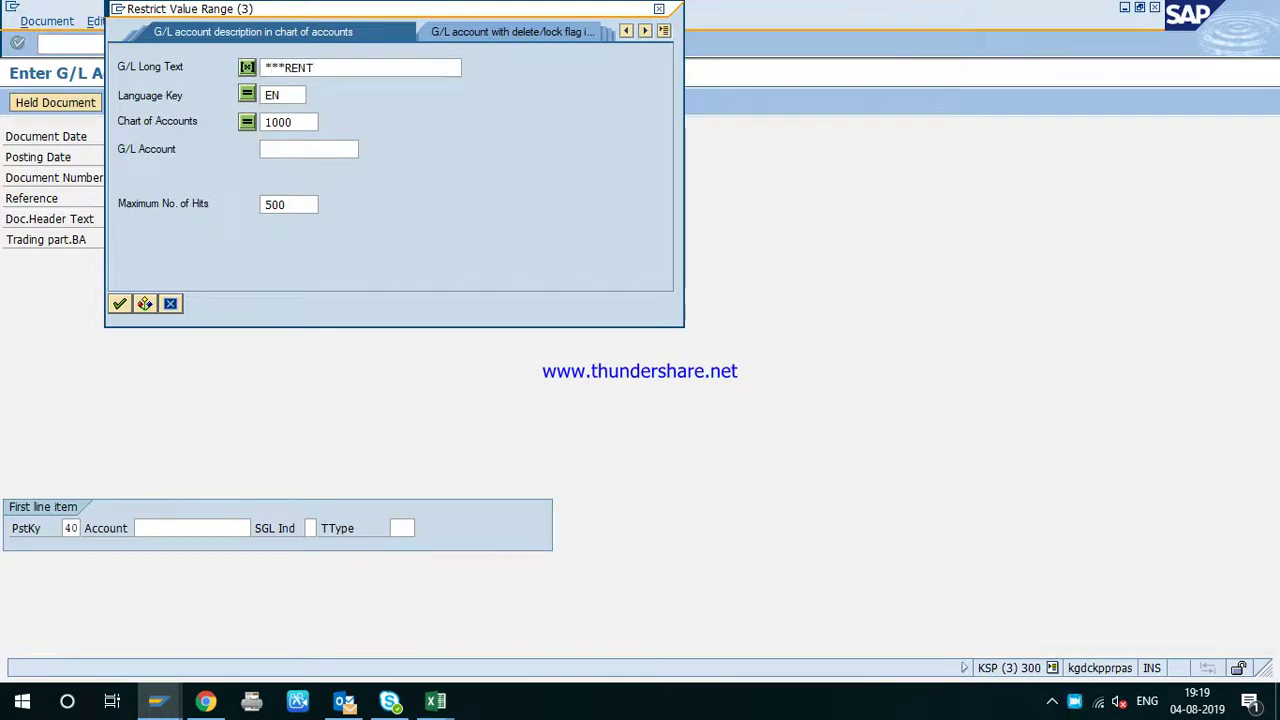
text(*RENT*)
key(Return)
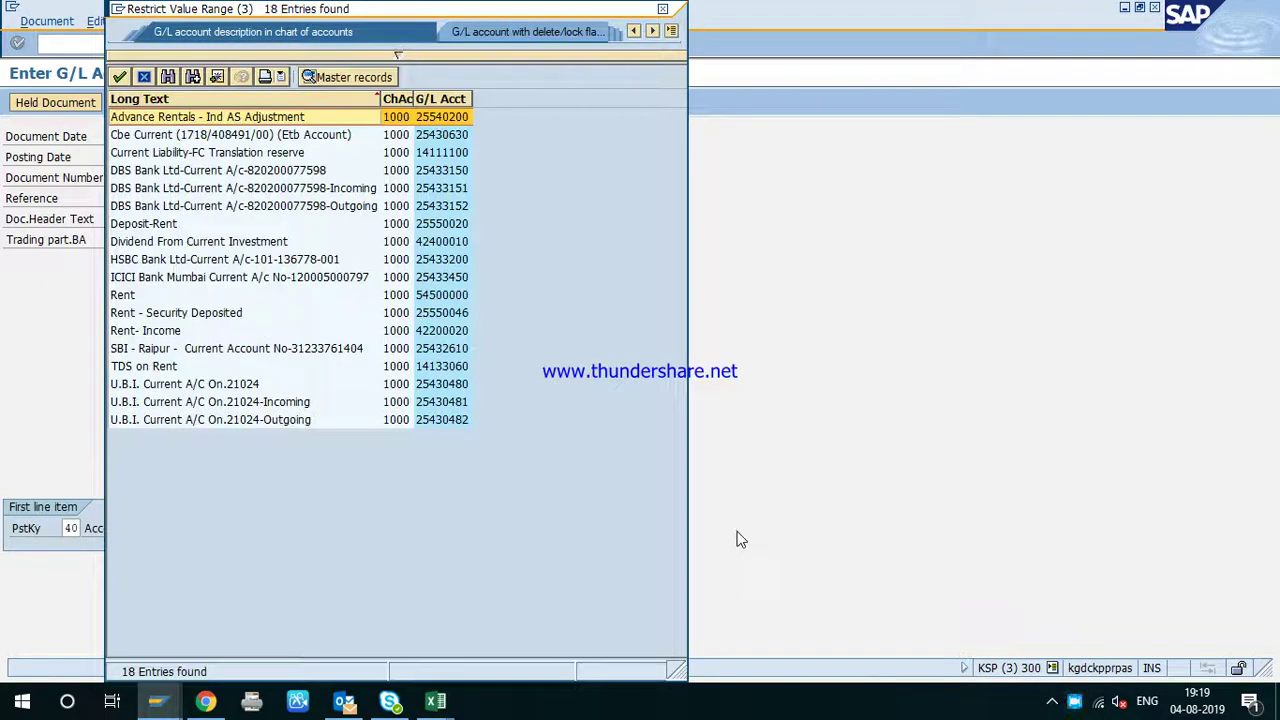
key(Down)
key(Down)
key(Down)
key(Down)
key(Down)
key(Down)
key(Down)
key(Down)
key(Down)
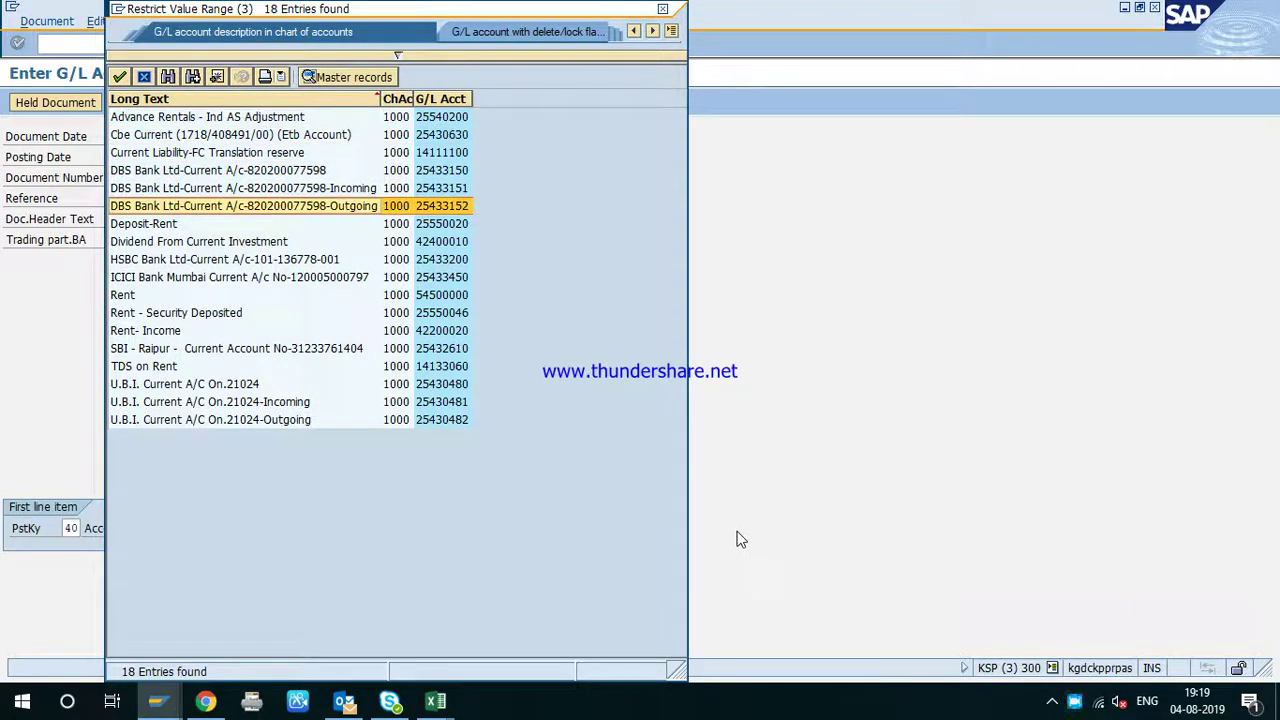
key(Down)
key(Return)
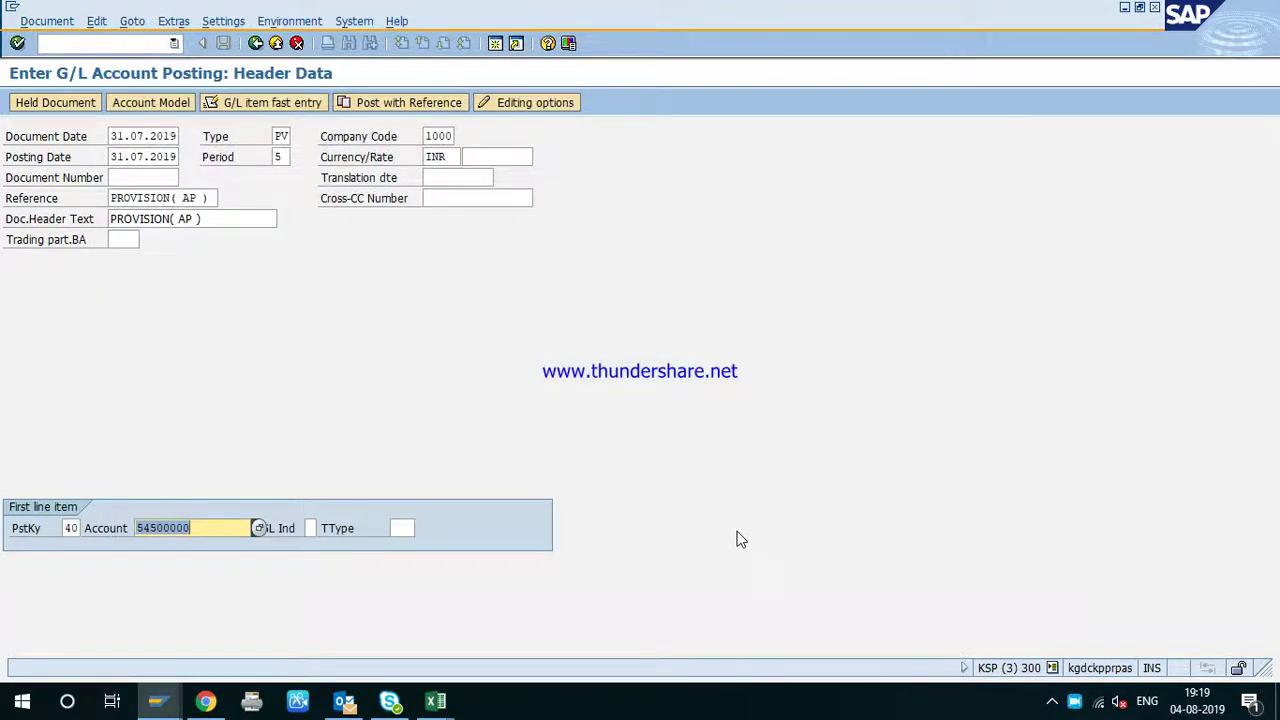
- Proceed to the Rent line item, enter the amount 115000 and set the business place to KP01
key(Return)
key(Return)
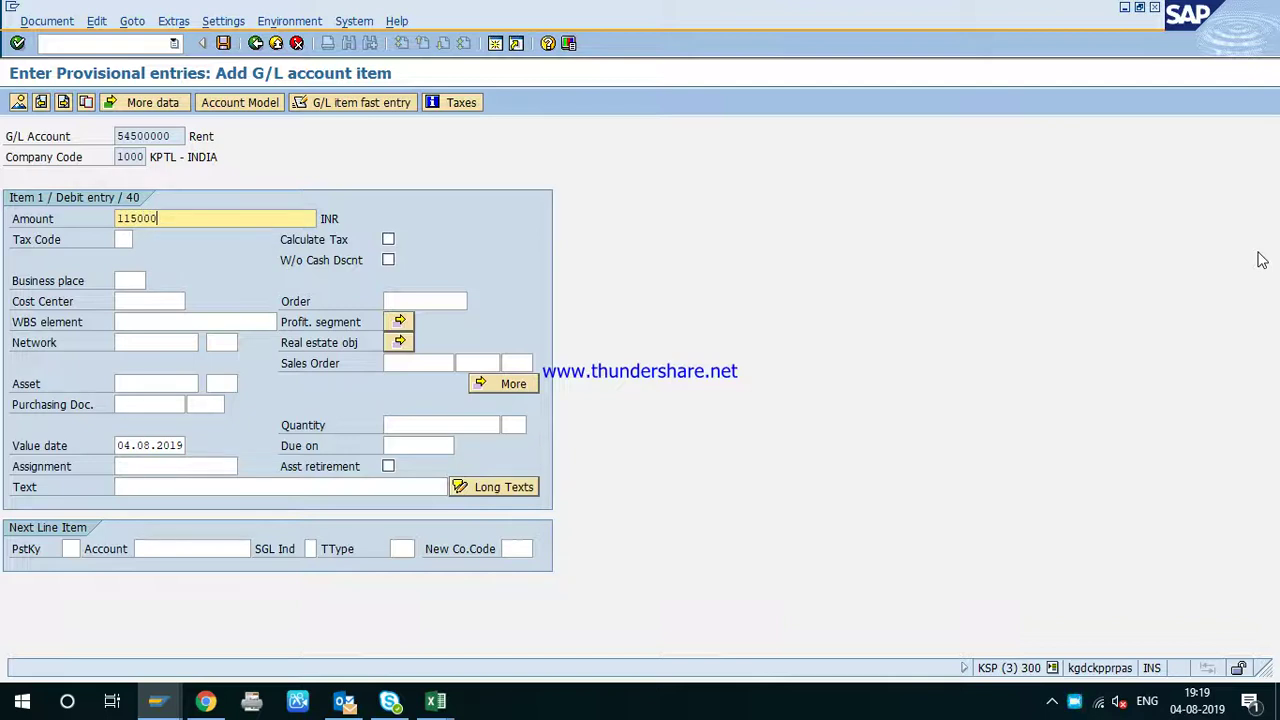
click(120, 282)
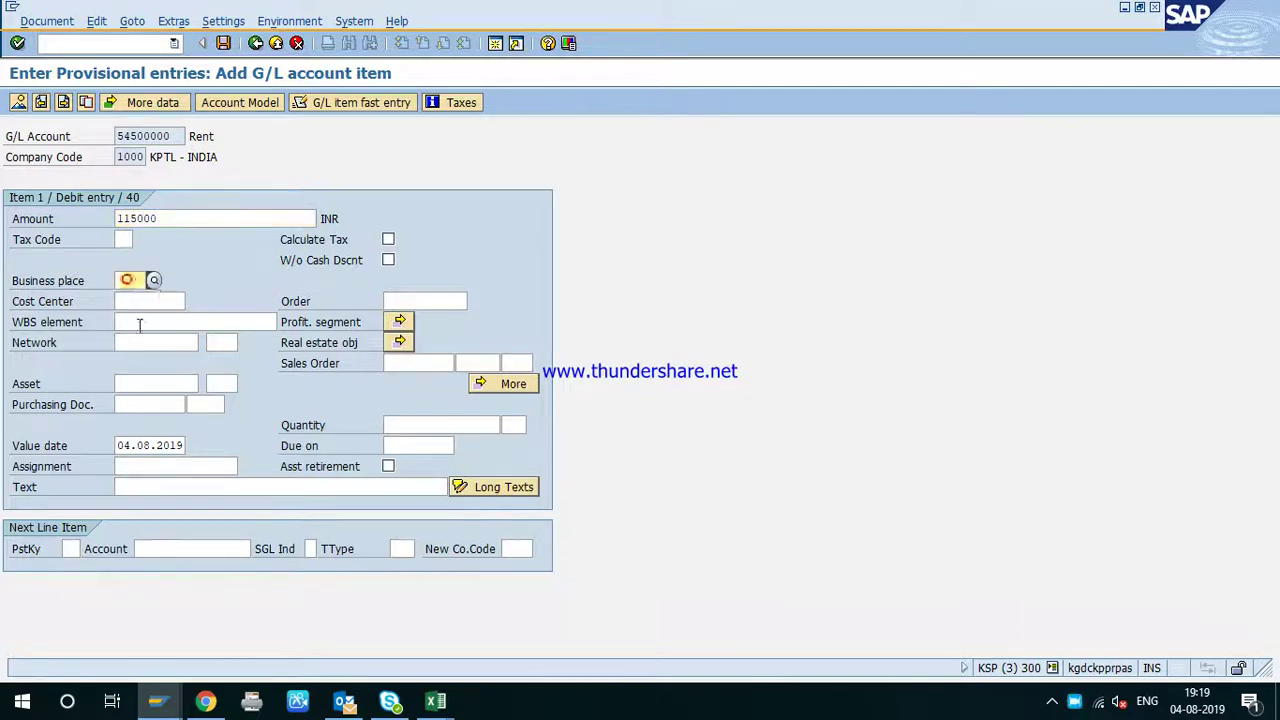
click(135, 297)
key(BackSpace)
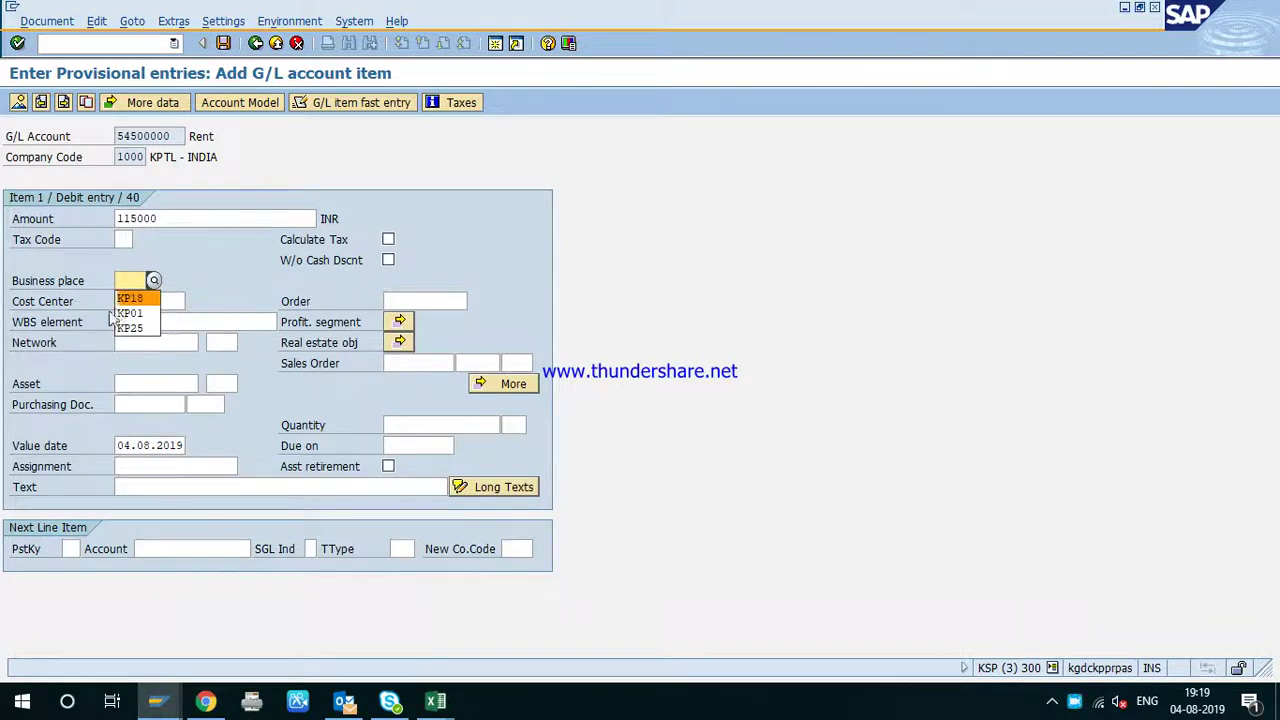
click(138, 313)
click(160, 322)
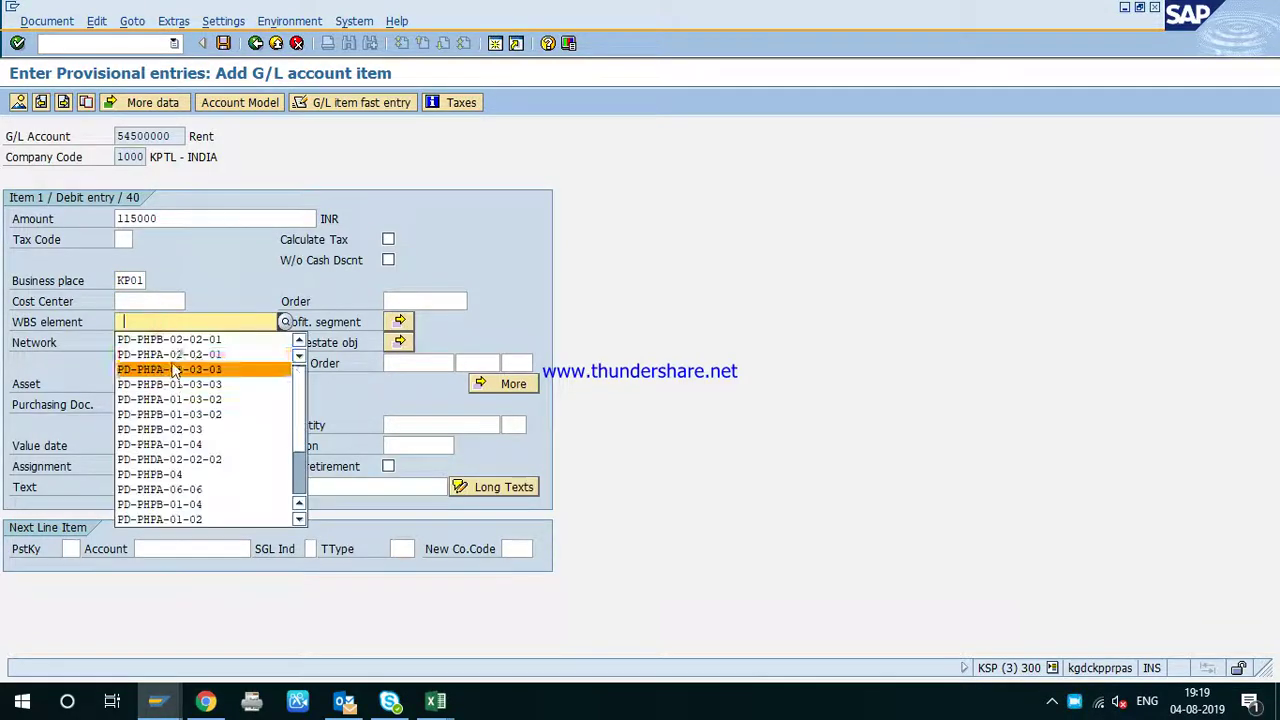
click(152, 302)
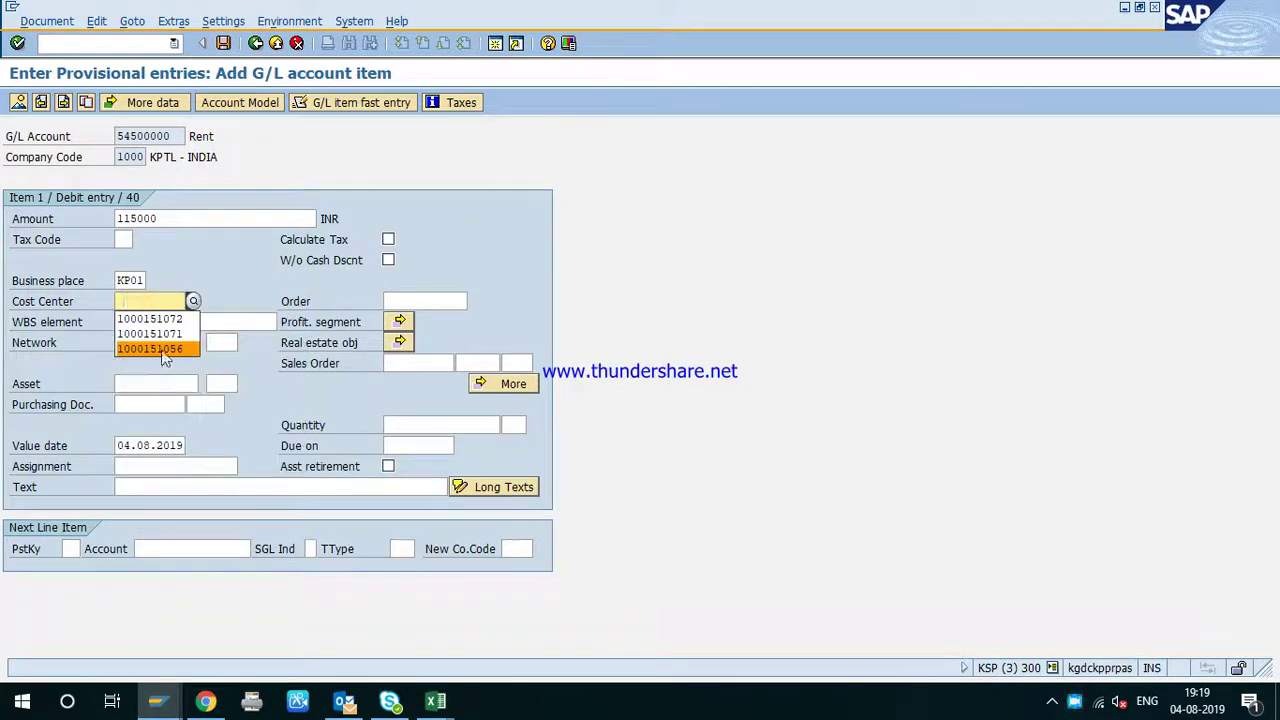
click(150, 333)
- Switch to the WBS workbook in Excel and copy the code PD-PHPA-01-02 from the Site Run row
mouse_move(436, 705)
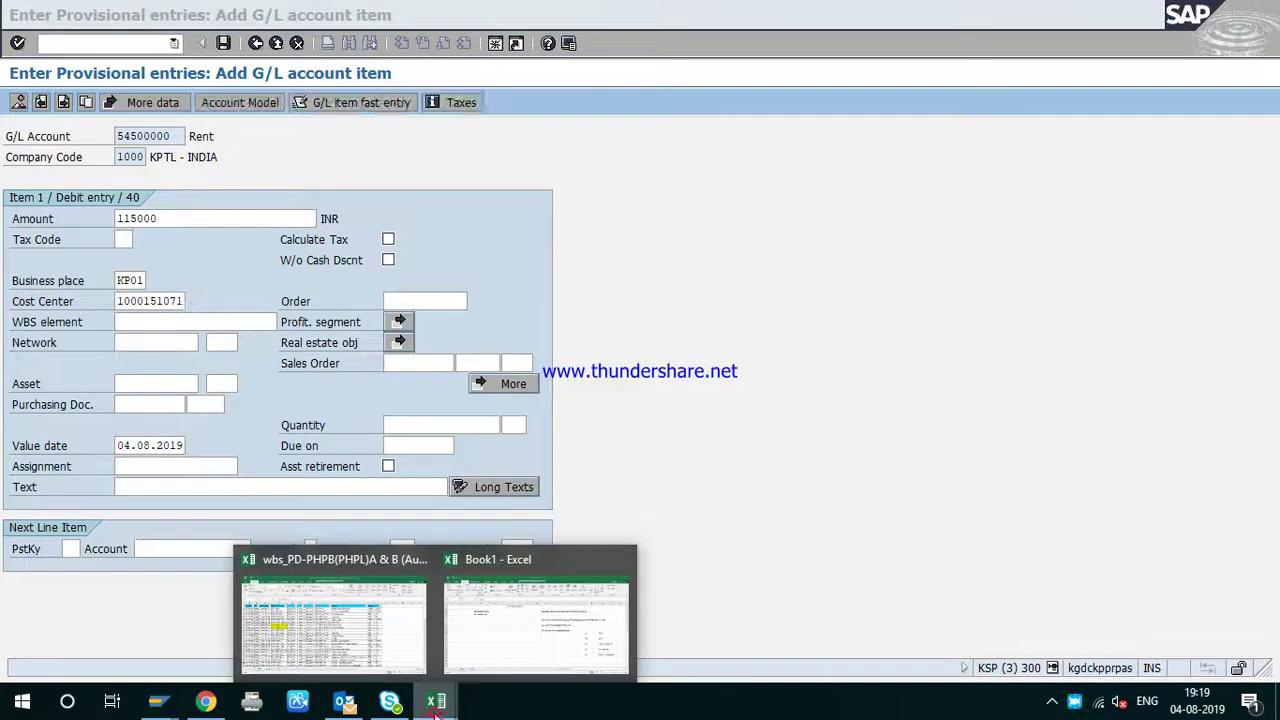
click(335, 620)
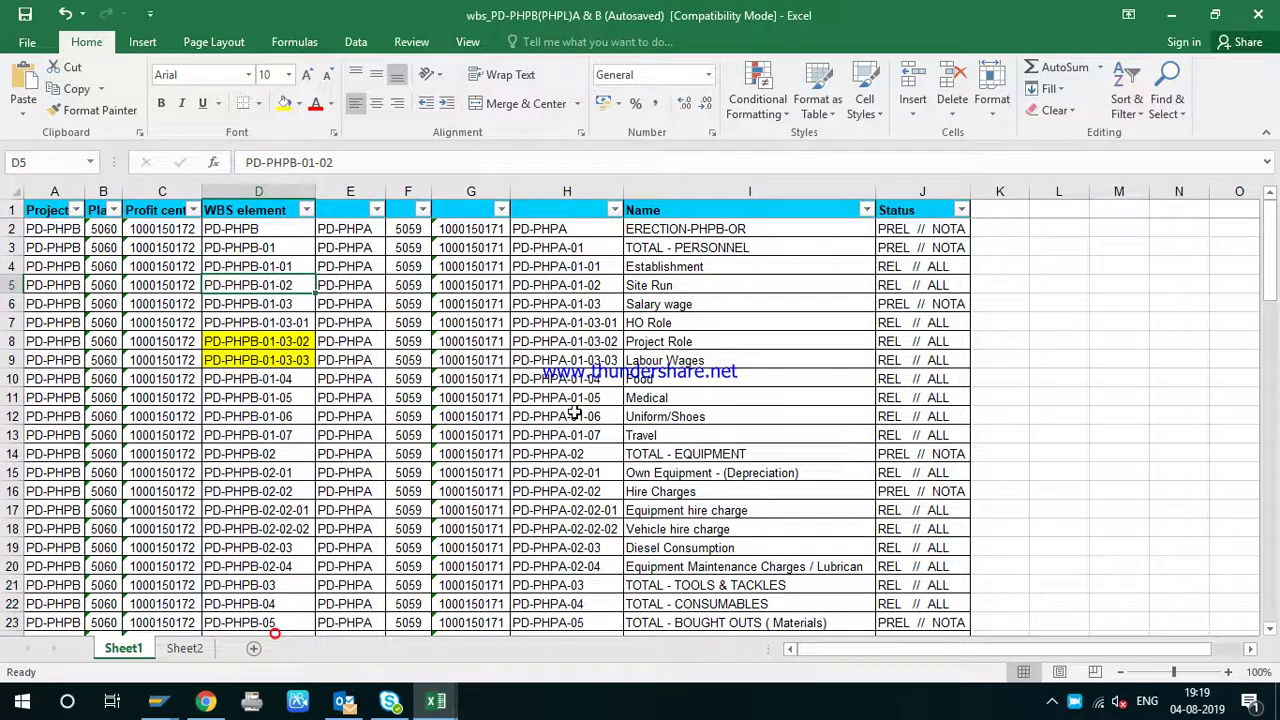
click(688, 268)
click(677, 286)
click(588, 286)
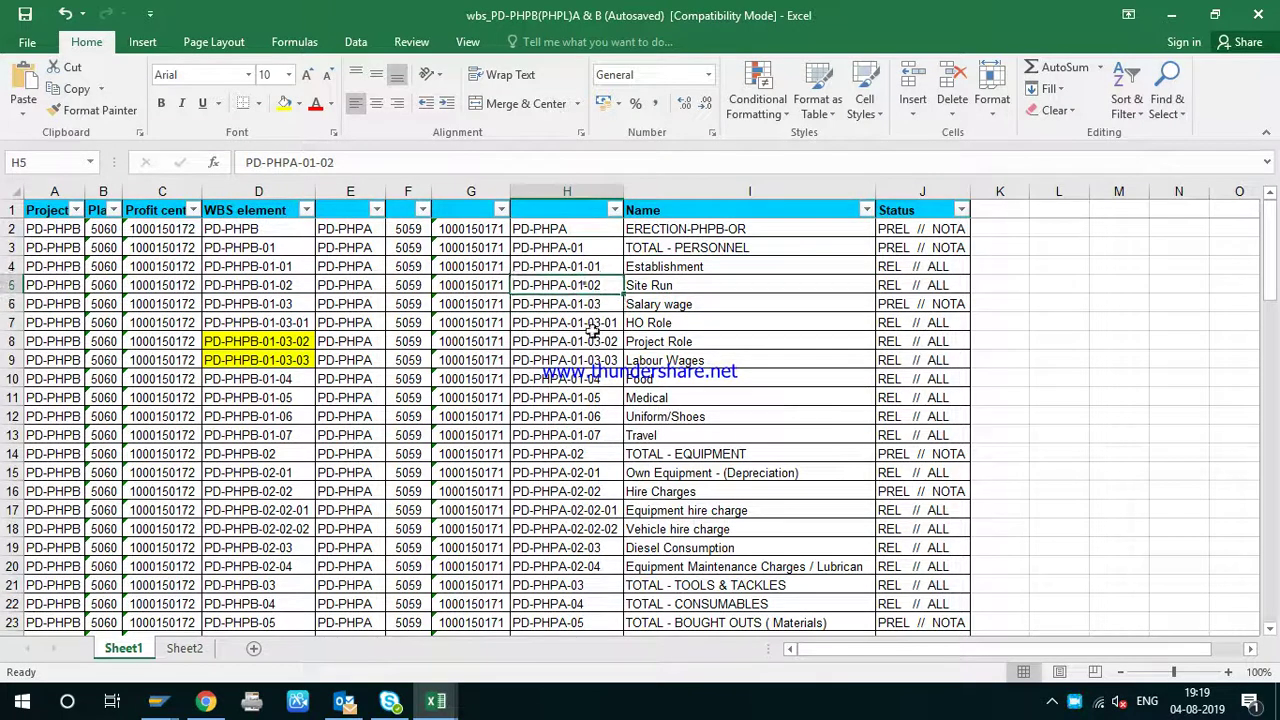
key(ctrl+c)
- Return to the SAP posting and paste PD-PHPA-01-02 as the Rent item's WBS element
mouse_move(298, 692)
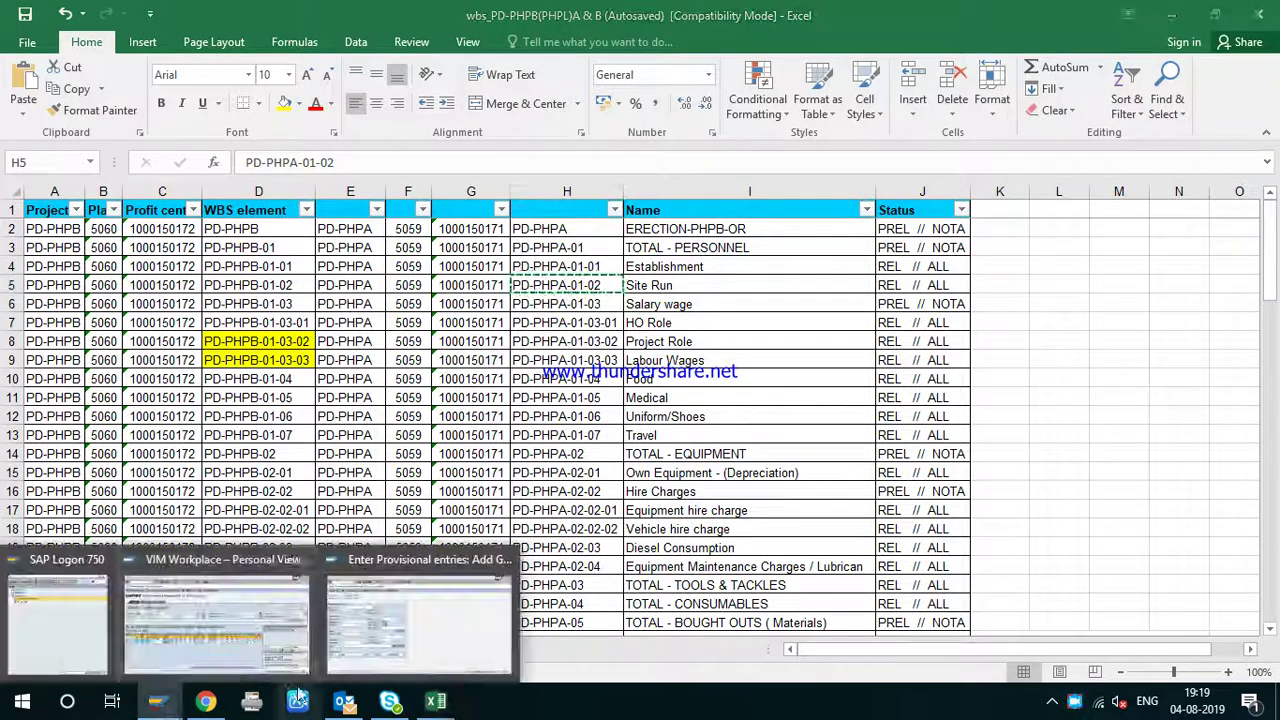
click(420, 615)
click(139, 320)
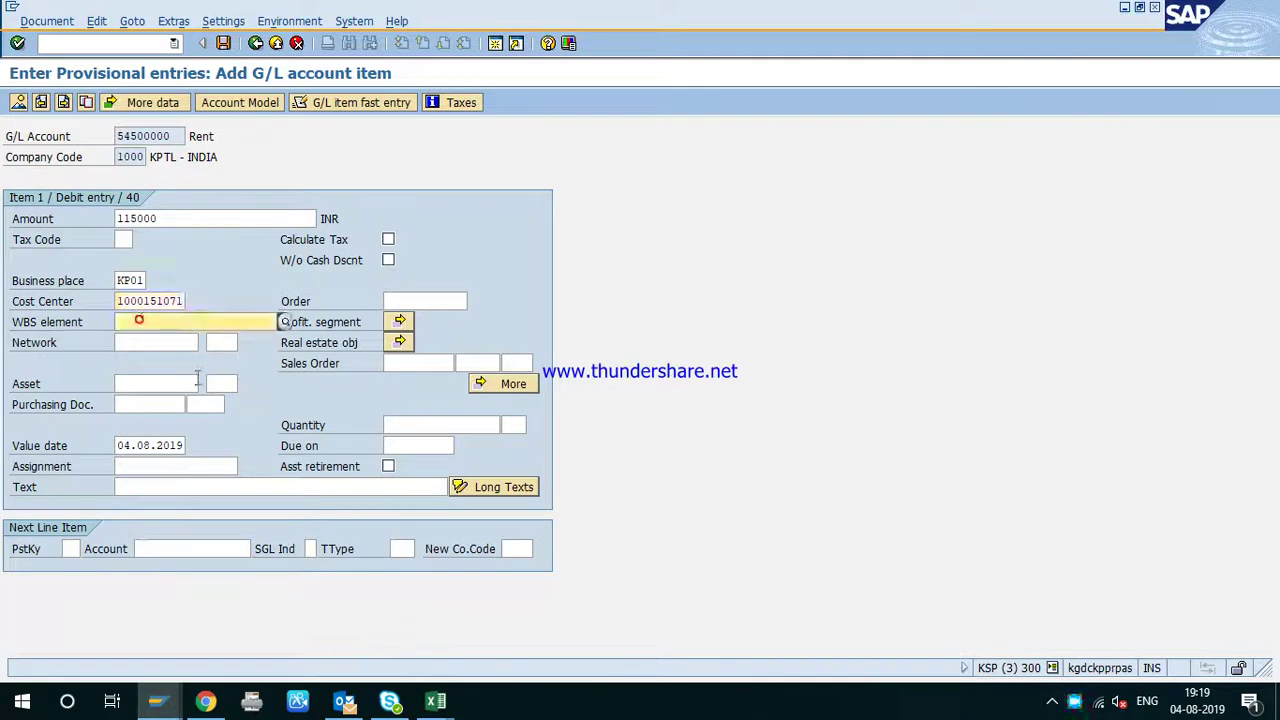
key(ctrl+v)
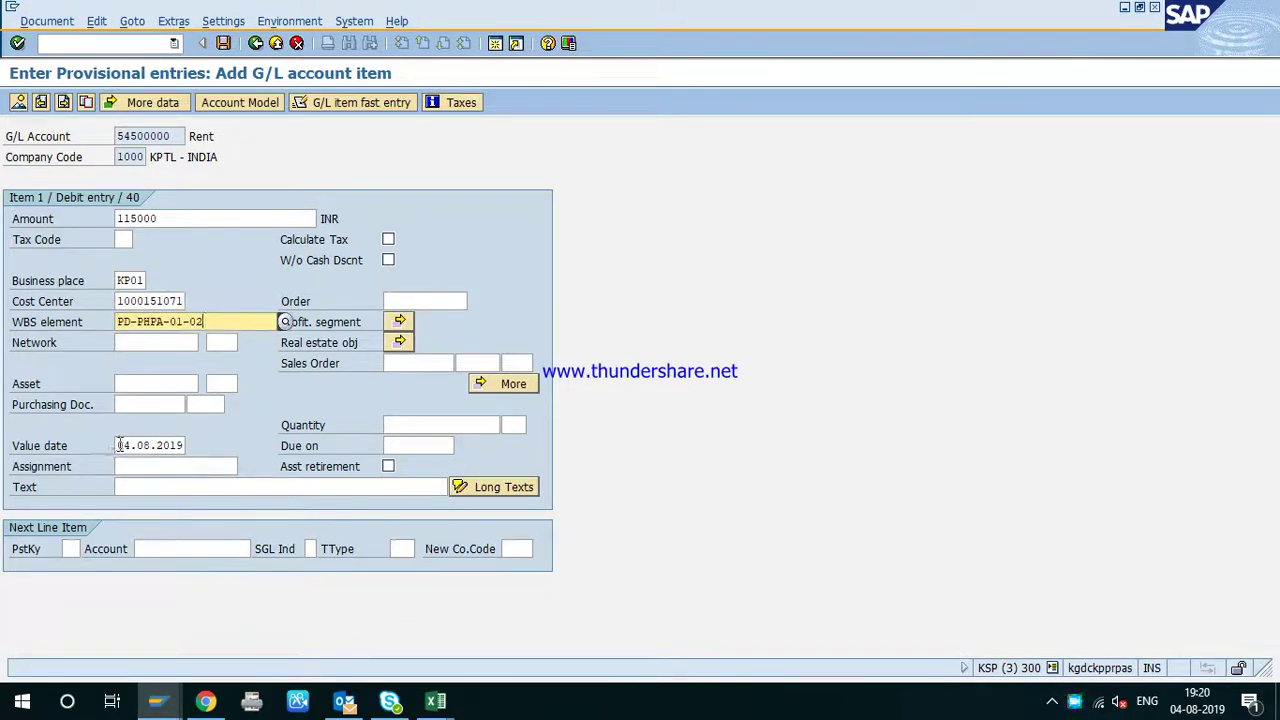
- Set the Rent item's value date to 31.07.2019 and enter PROVISION FOR RENT as both its assignment and text
click(119, 445)
click(150, 461)
click(157, 466)
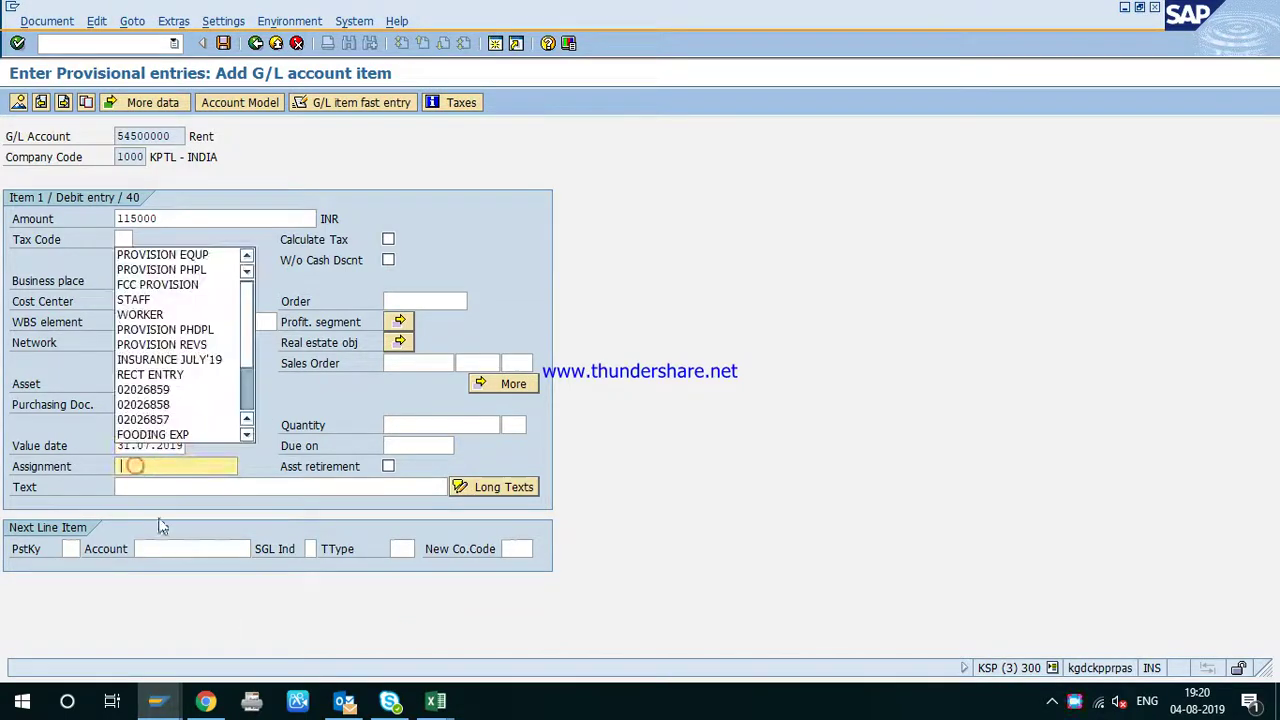
click(165, 468)
text(PR)
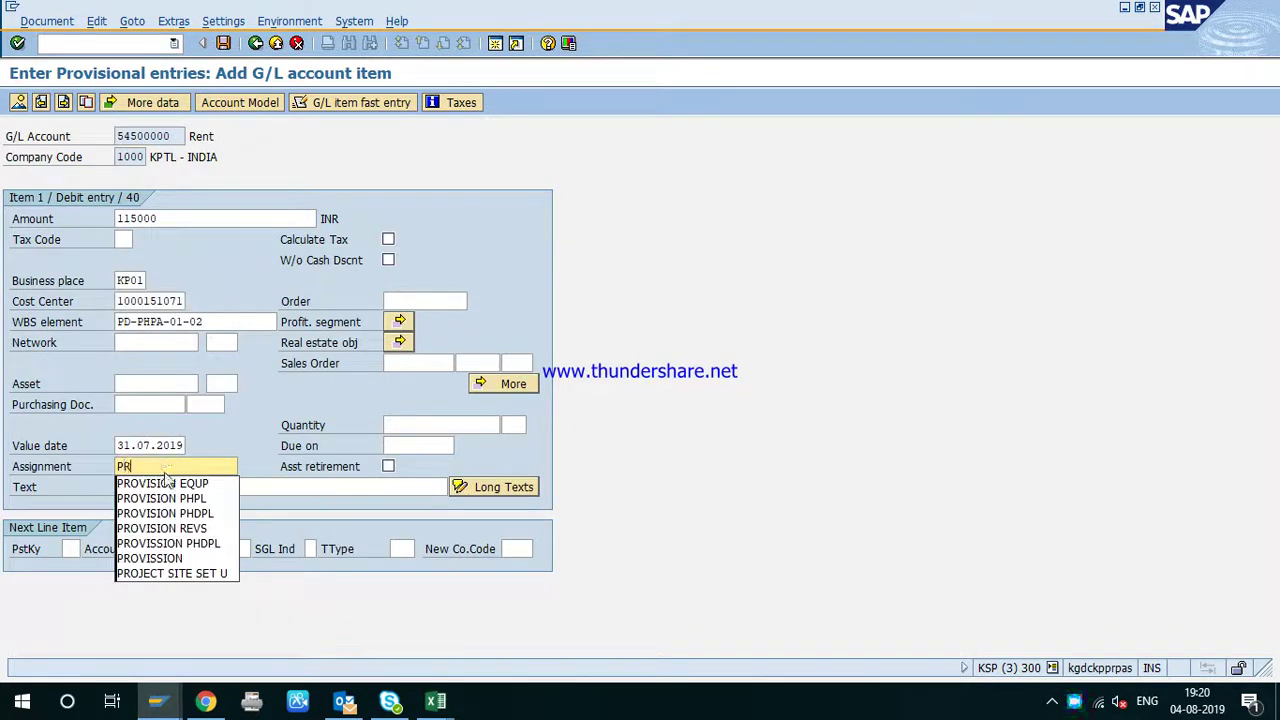
text(OVISION )
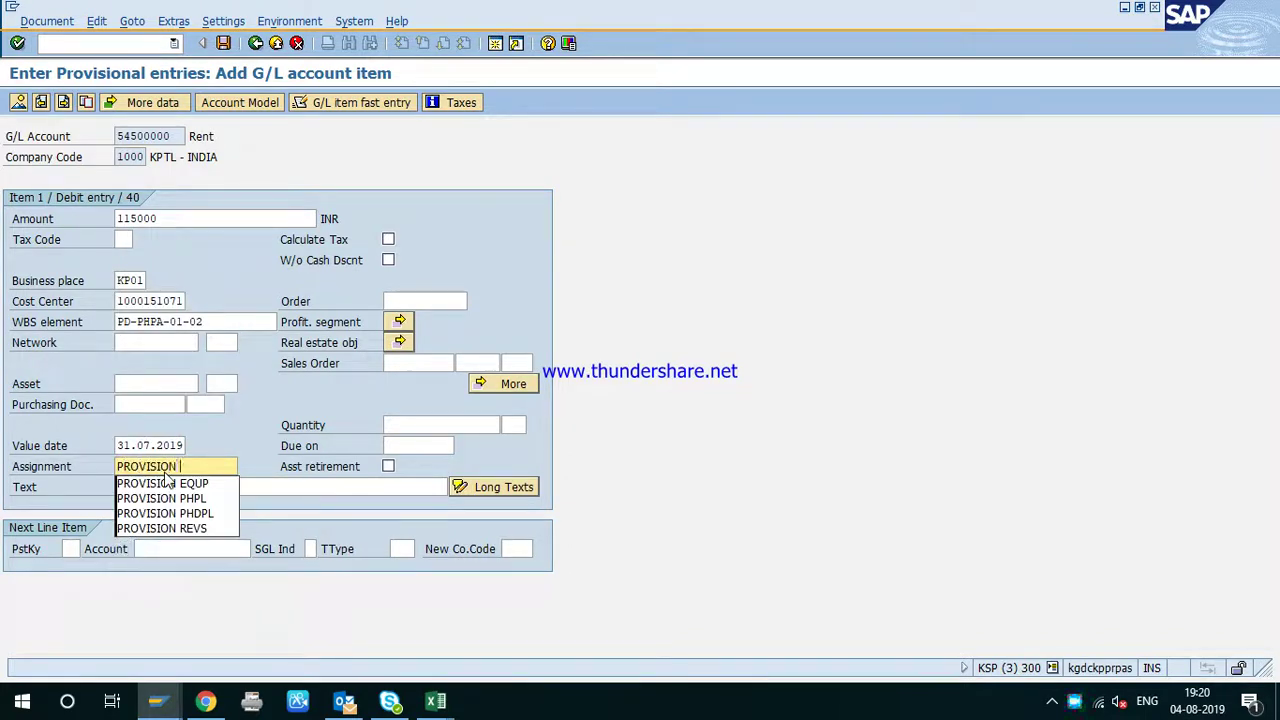
text(FOR RENT)
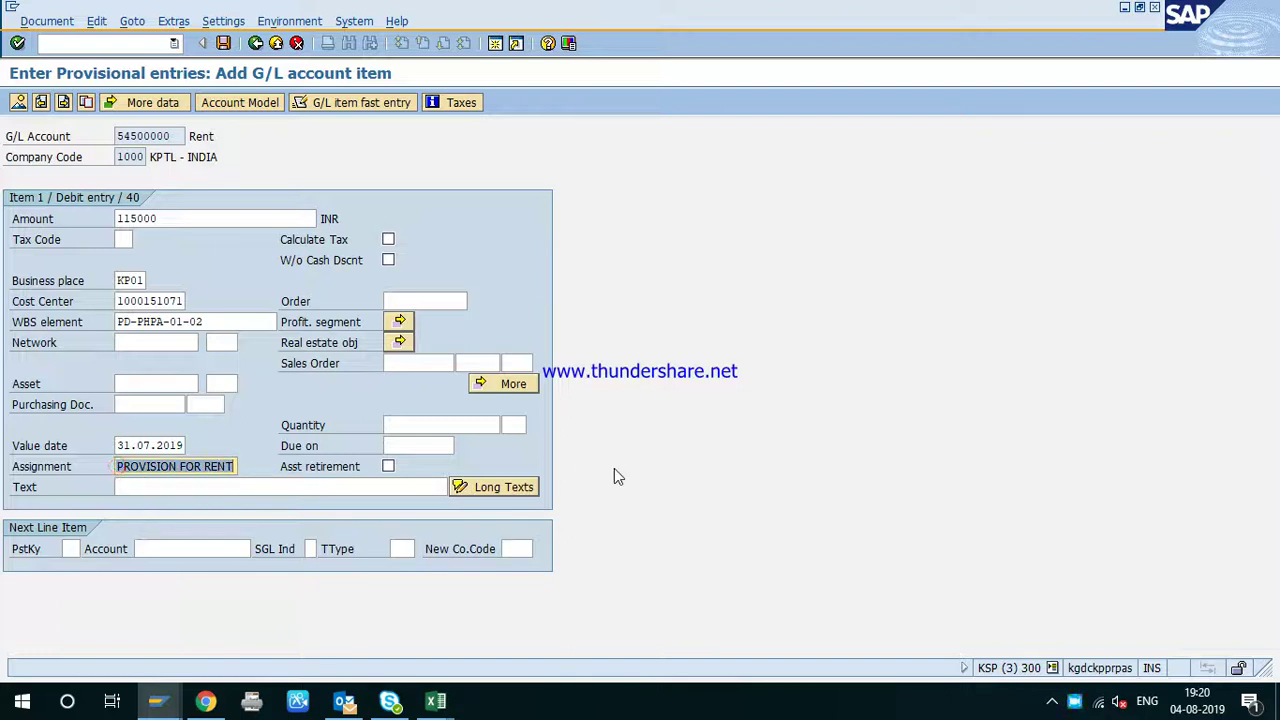
click(175, 490)
key(ctrl+v)
key(Tab)
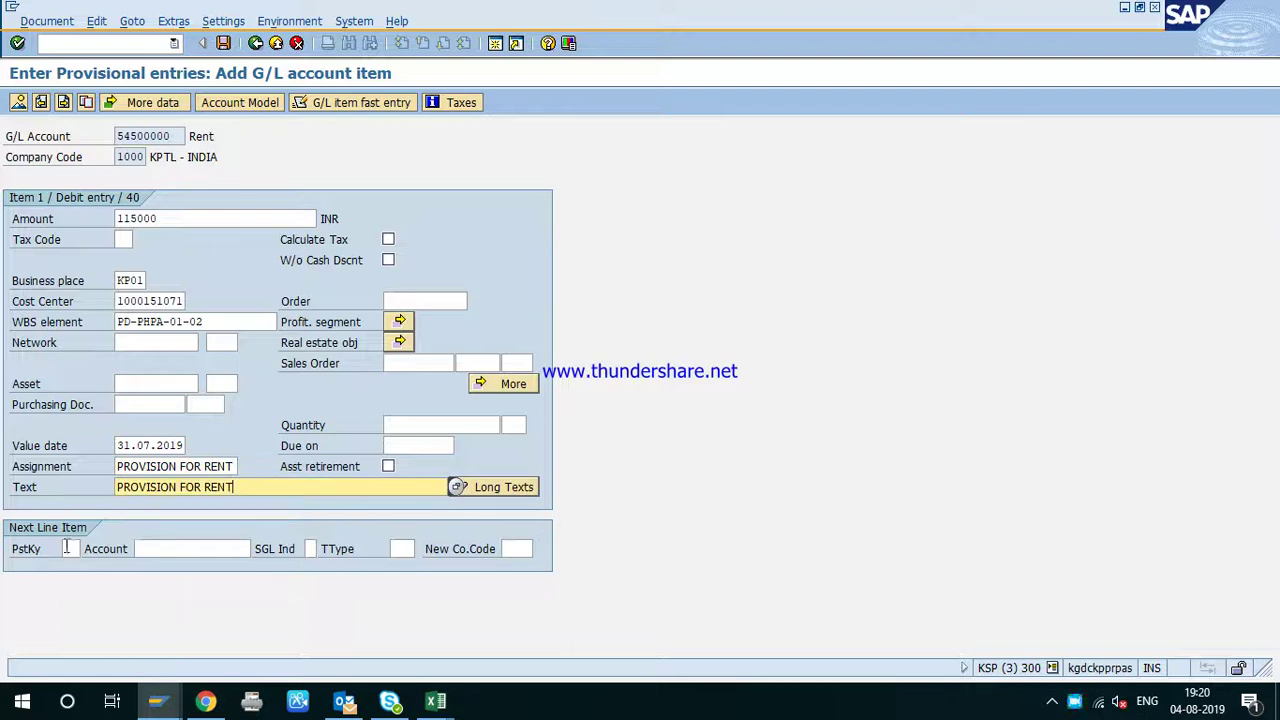
- Set posting key 40 for the next line item and find its Mess Expenses account by long text *MESS*
text(40)
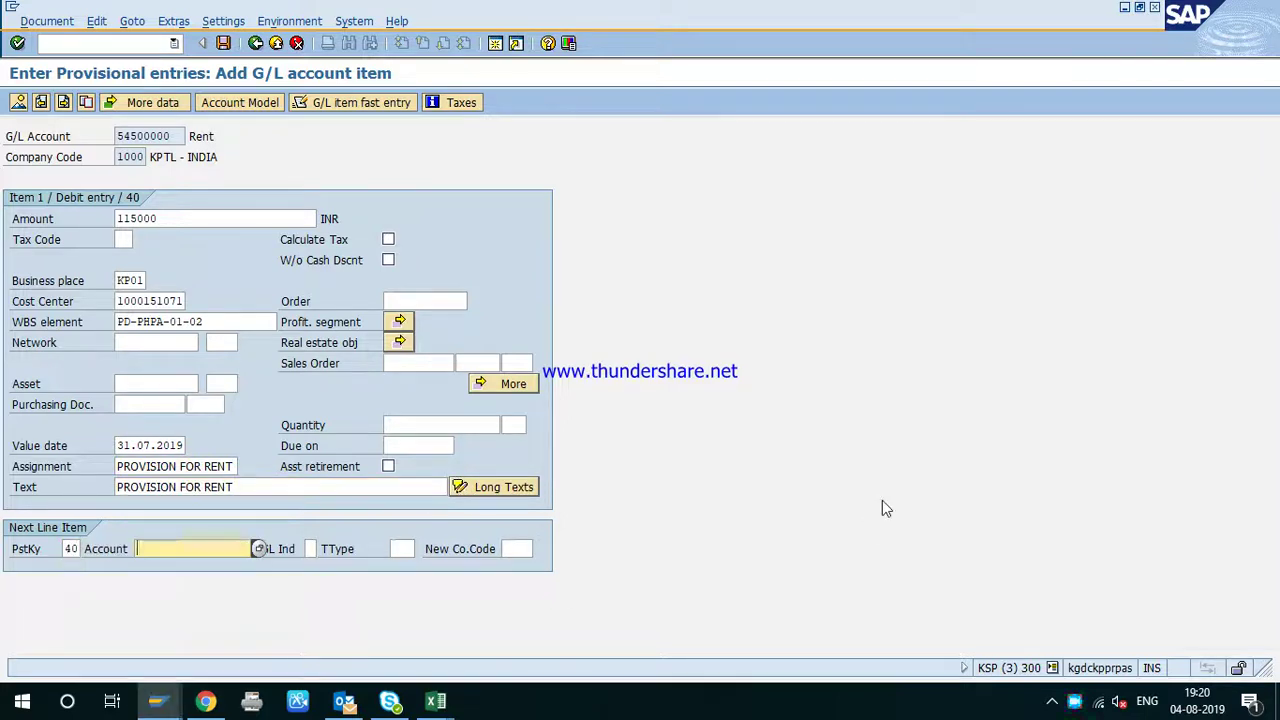
click(465, 480)
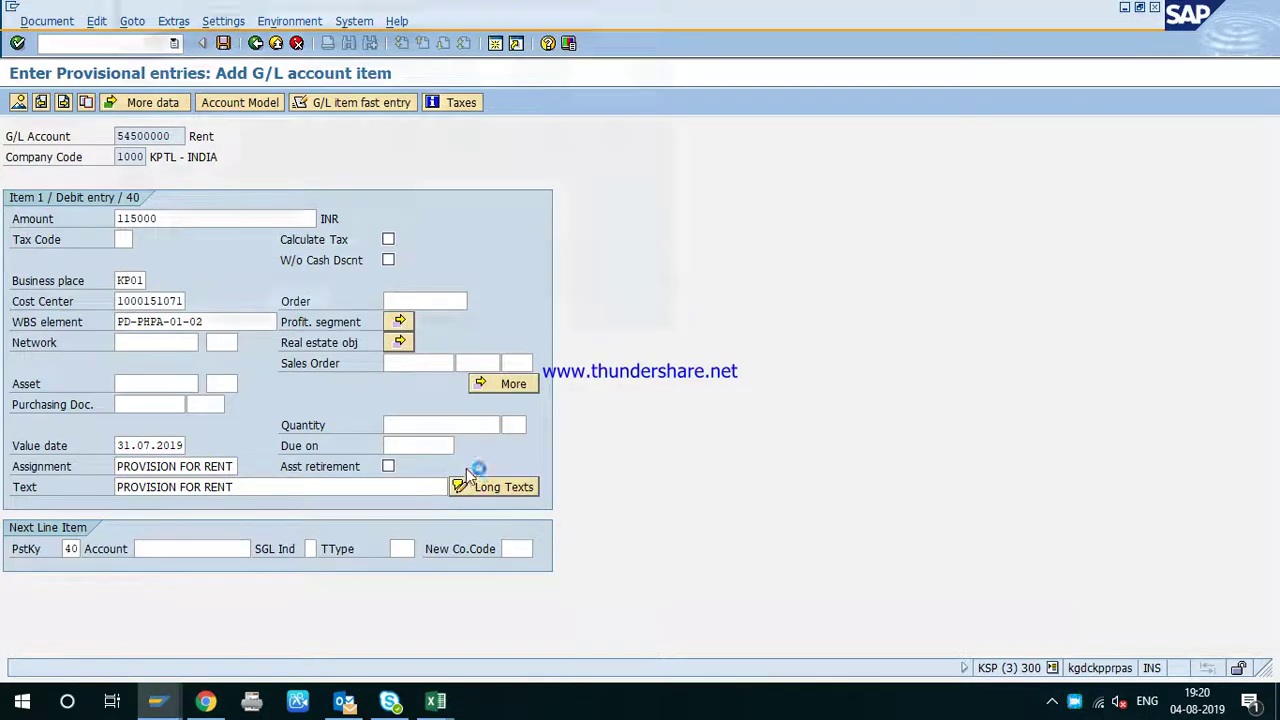
text(**)
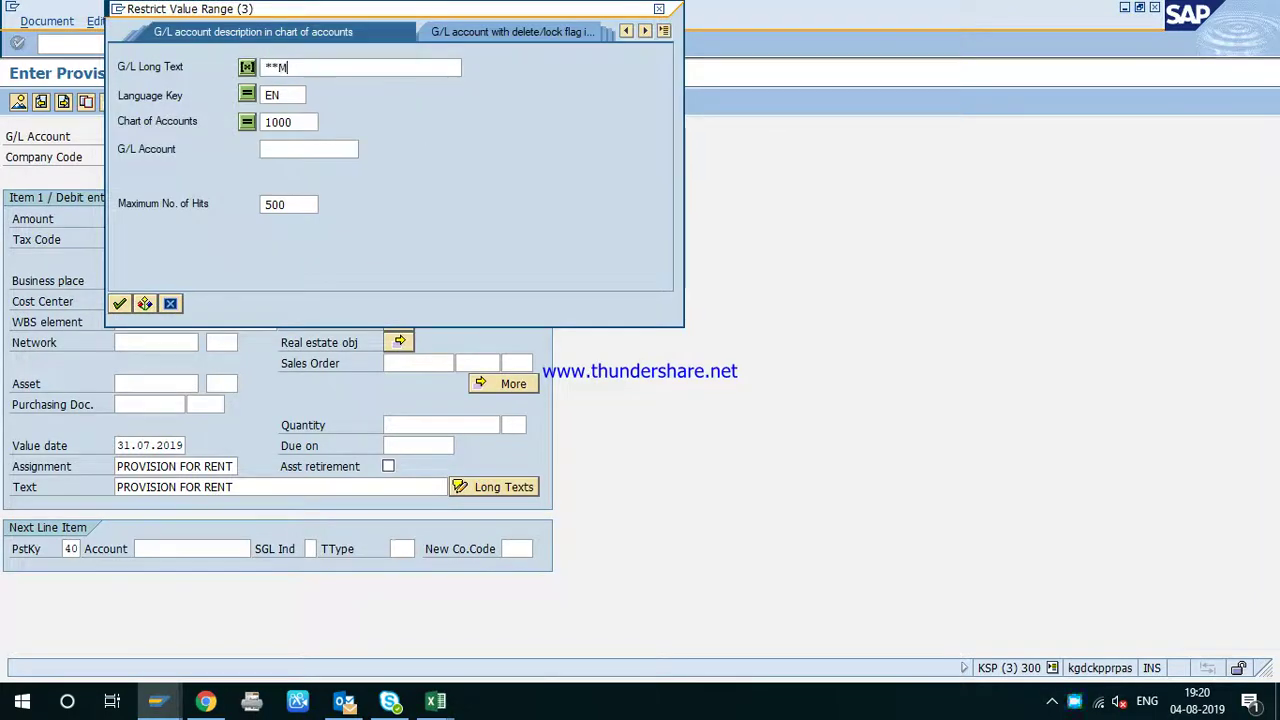
text(MESS*)
key(Return)
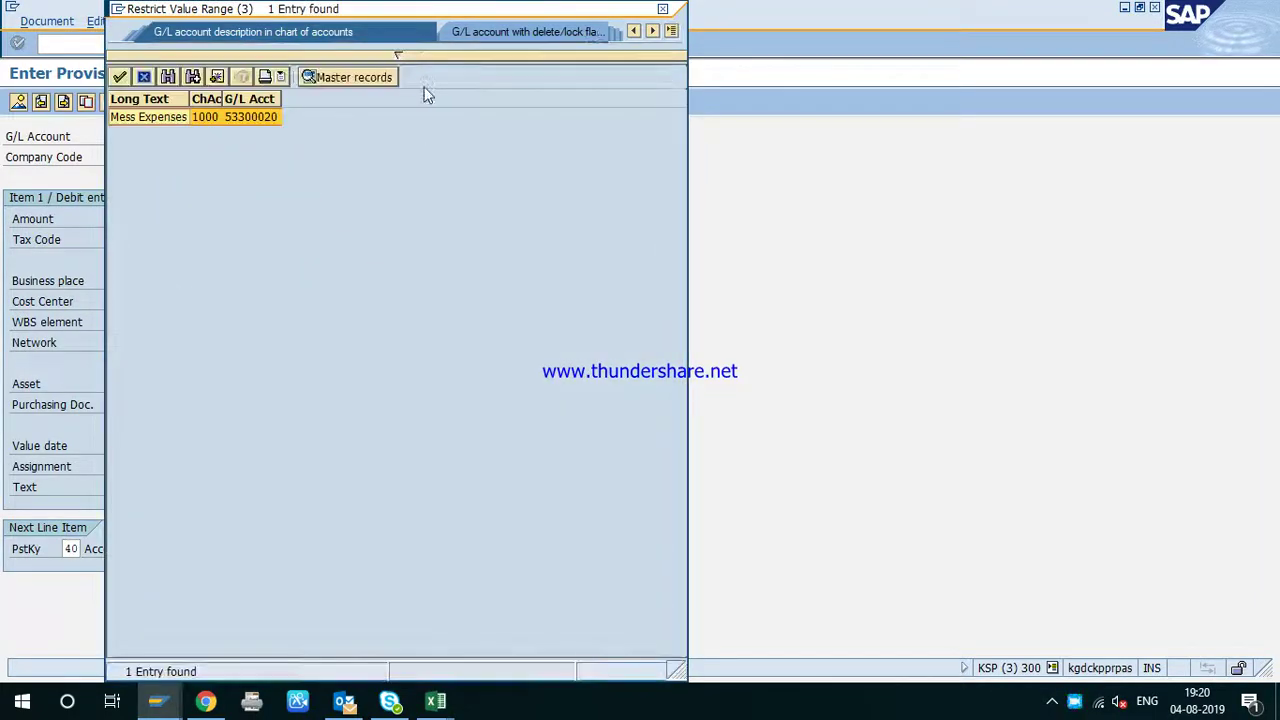
key(Return)
key(Return)
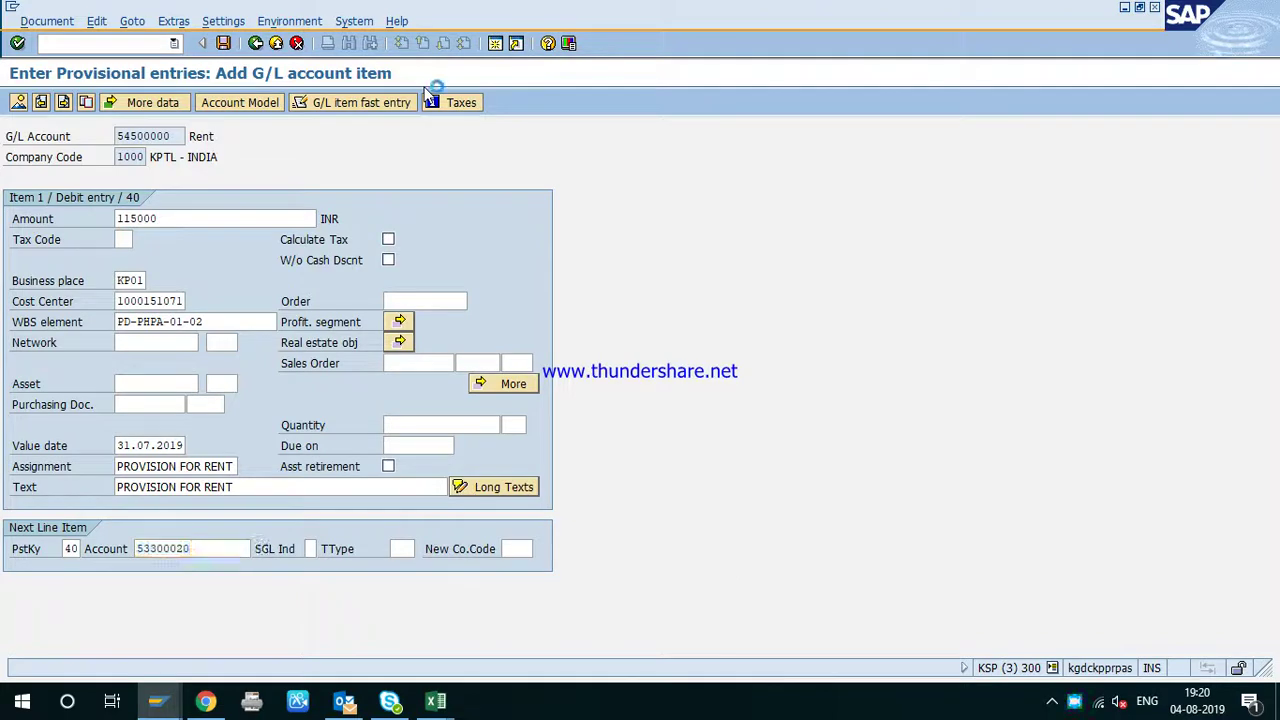
key(Return)
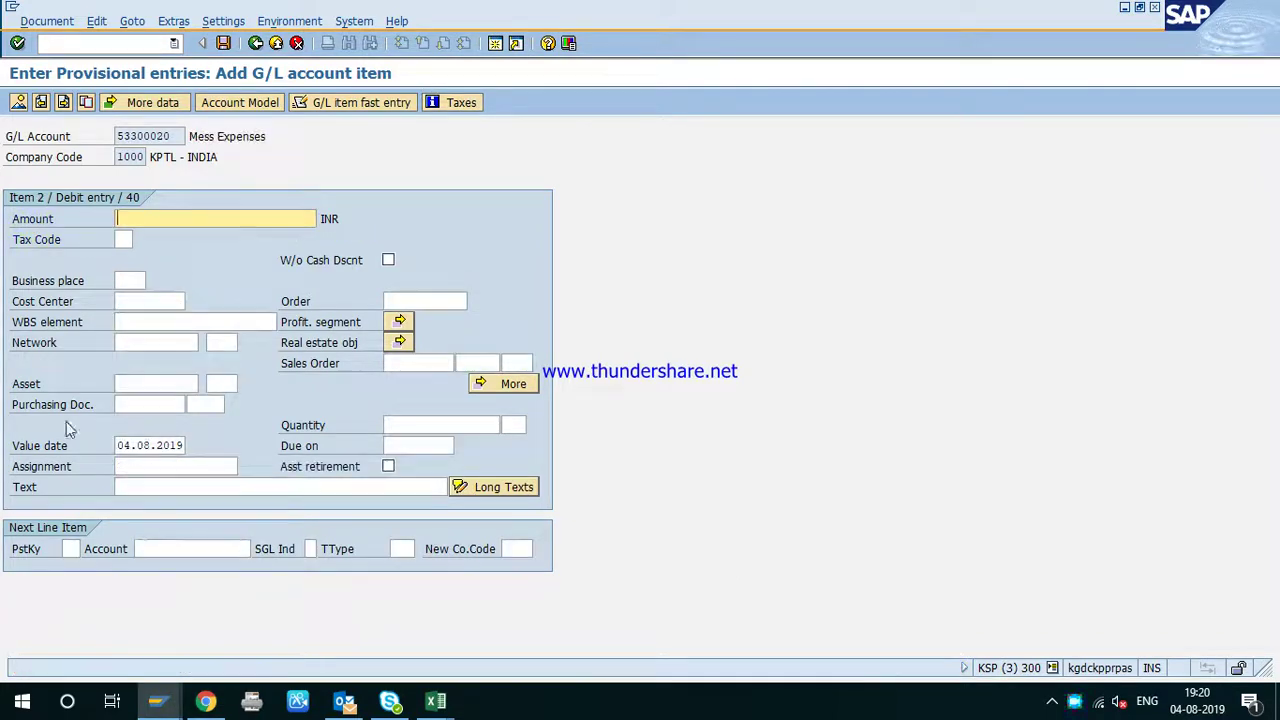
text(13)
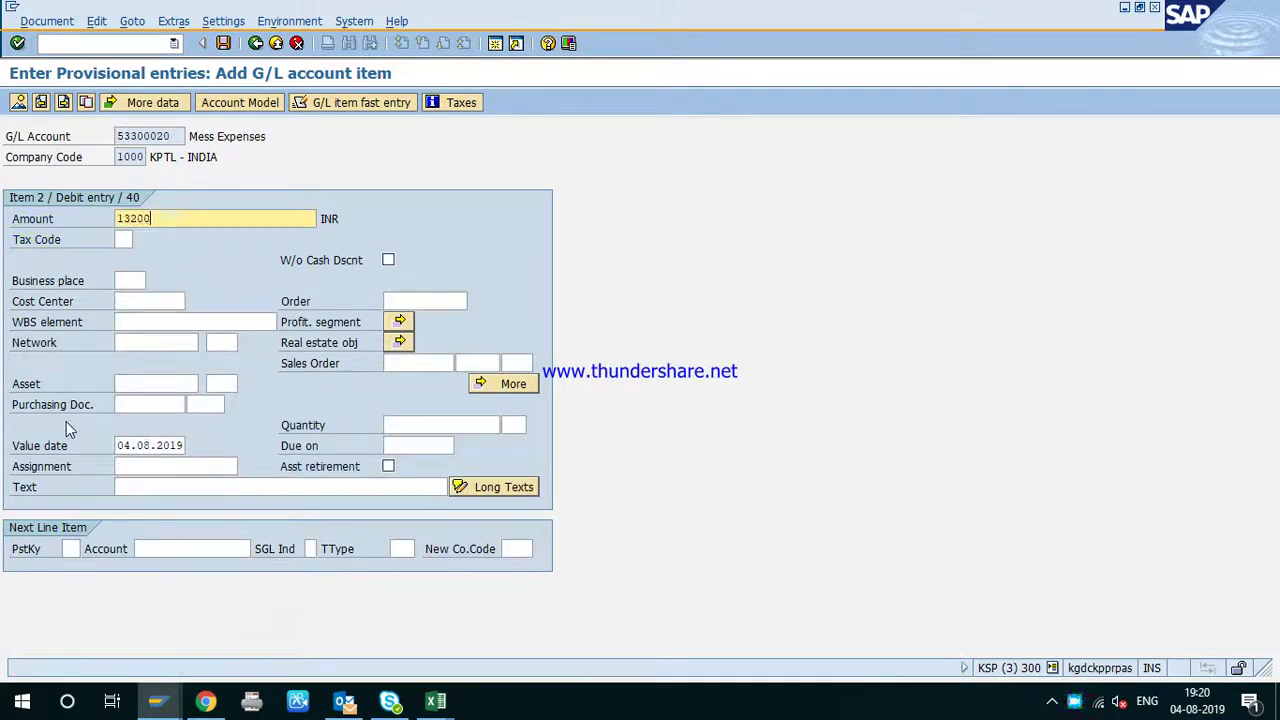
text(2000)
click(127, 280)
click(134, 312)
click(140, 301)
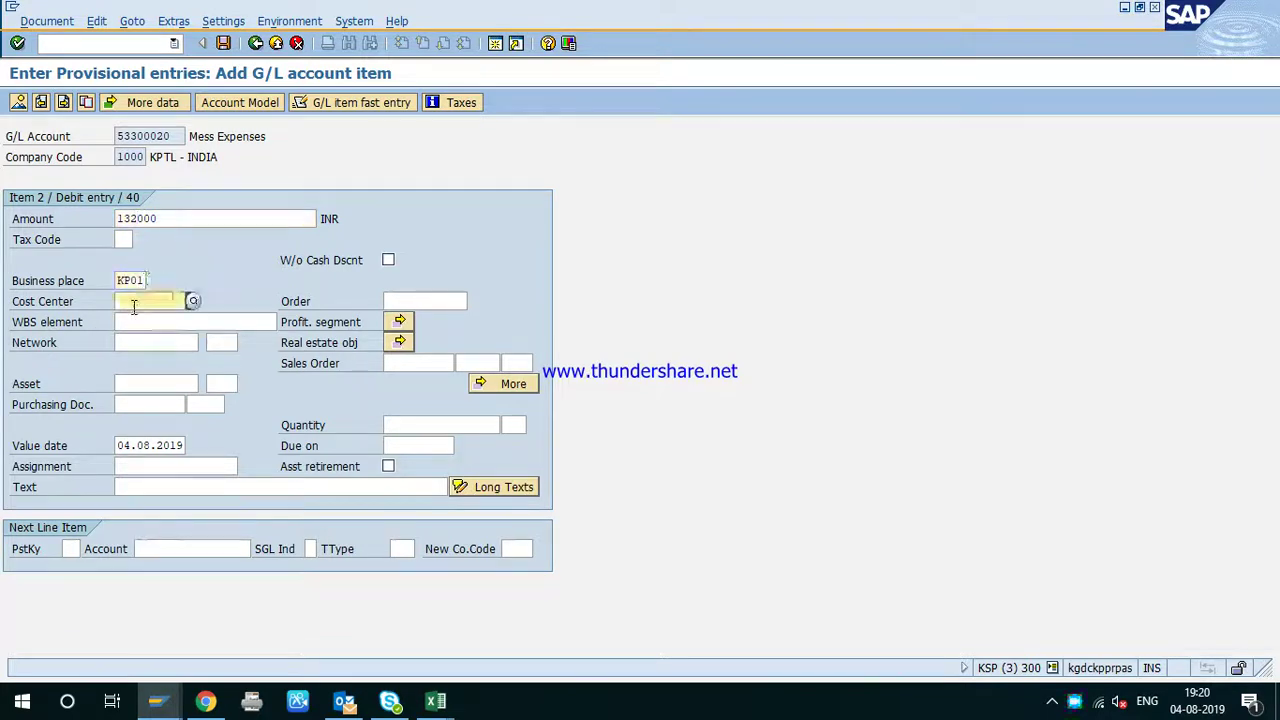
click(150, 319)
- Copy PD-PHPA-01-04 from the Food row of the Excel WBS workbook into the Mess Expenses item's WBS element in SAP
click(150, 320)
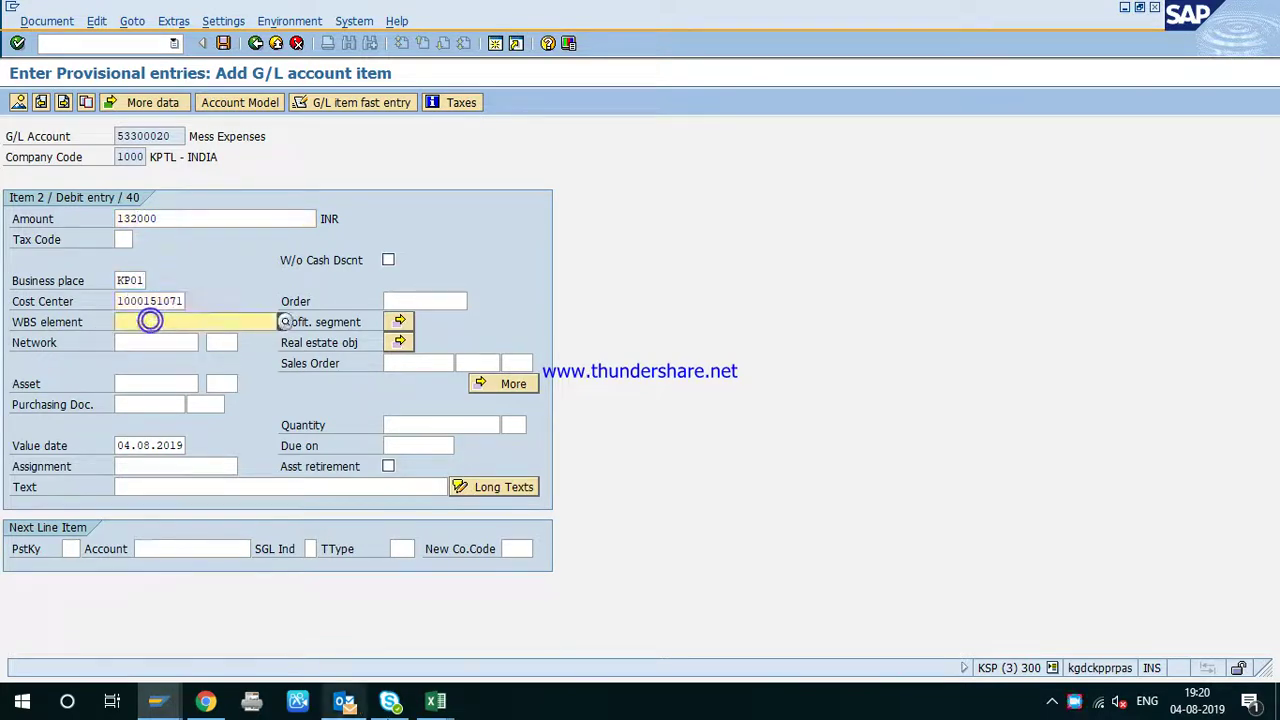
click(435, 701)
click(666, 383)
click(555, 381)
key(ctrl+c)
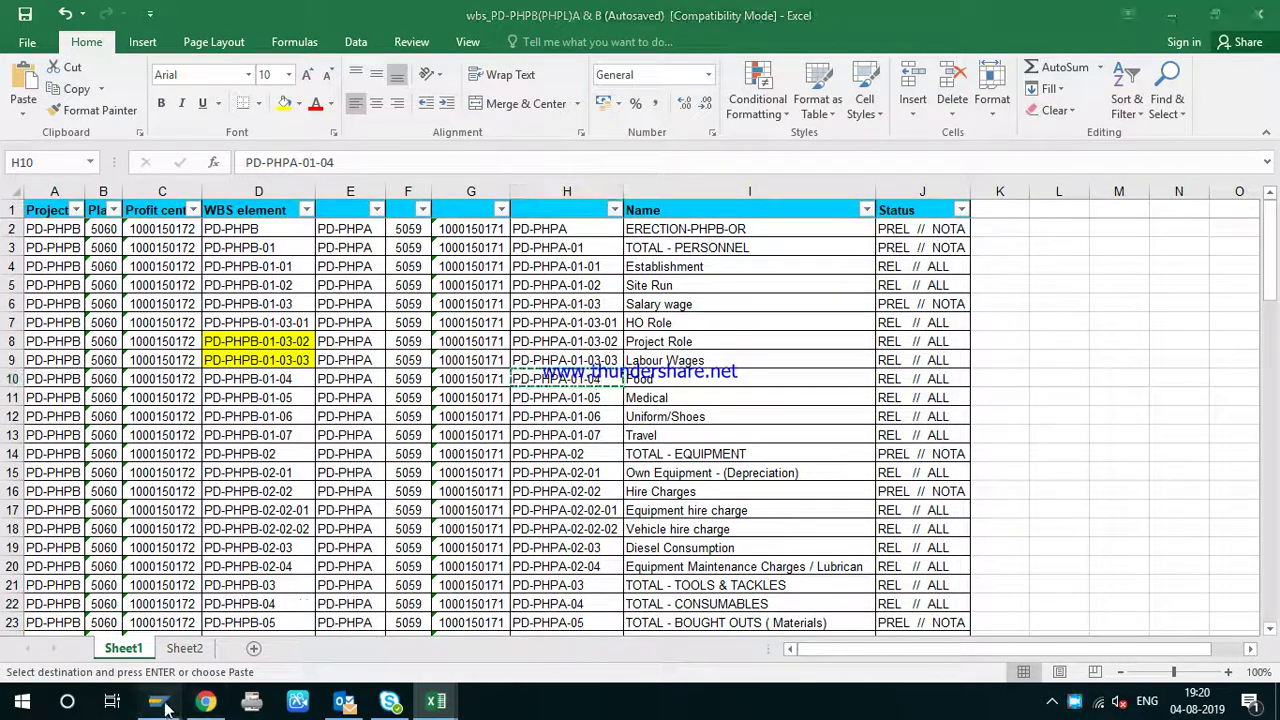
mouse_move(158, 701)
click(418, 622)
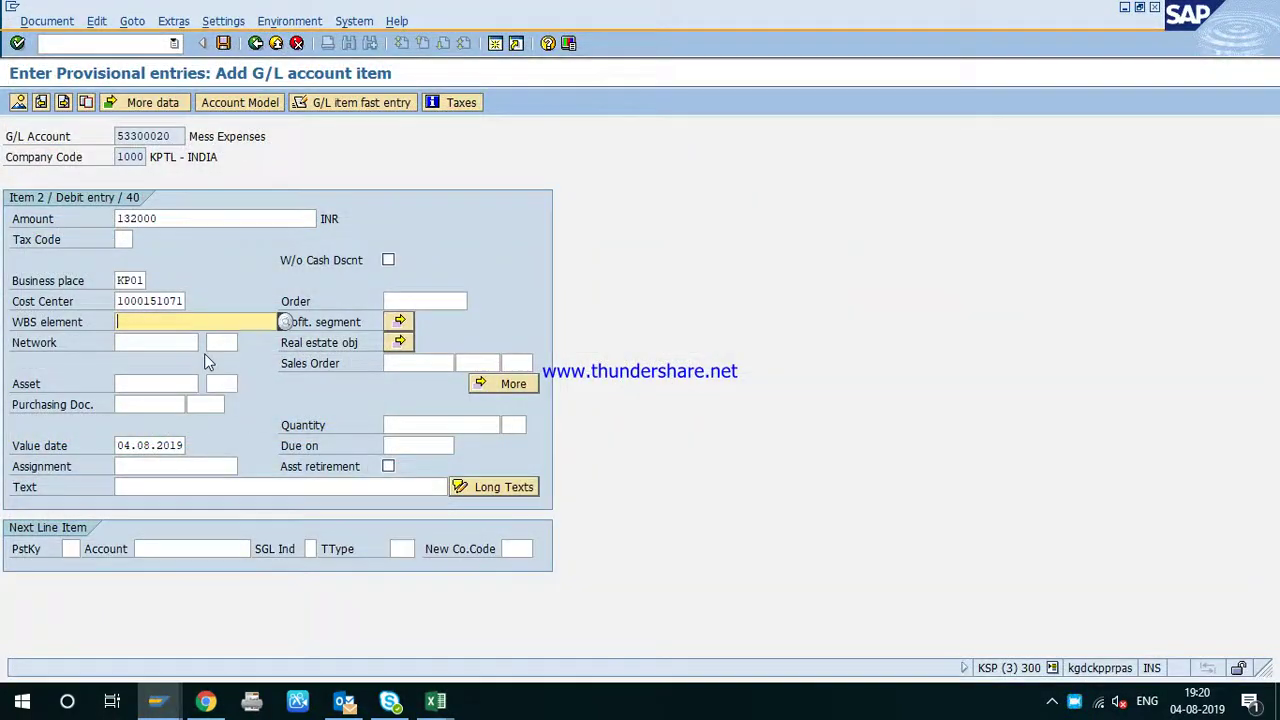
key(ctrl+v)
- Set the Mess Expenses item's value date to 31.07.2019 and enter PROVISION FOR MESS as its assignment and text
click(155, 446)
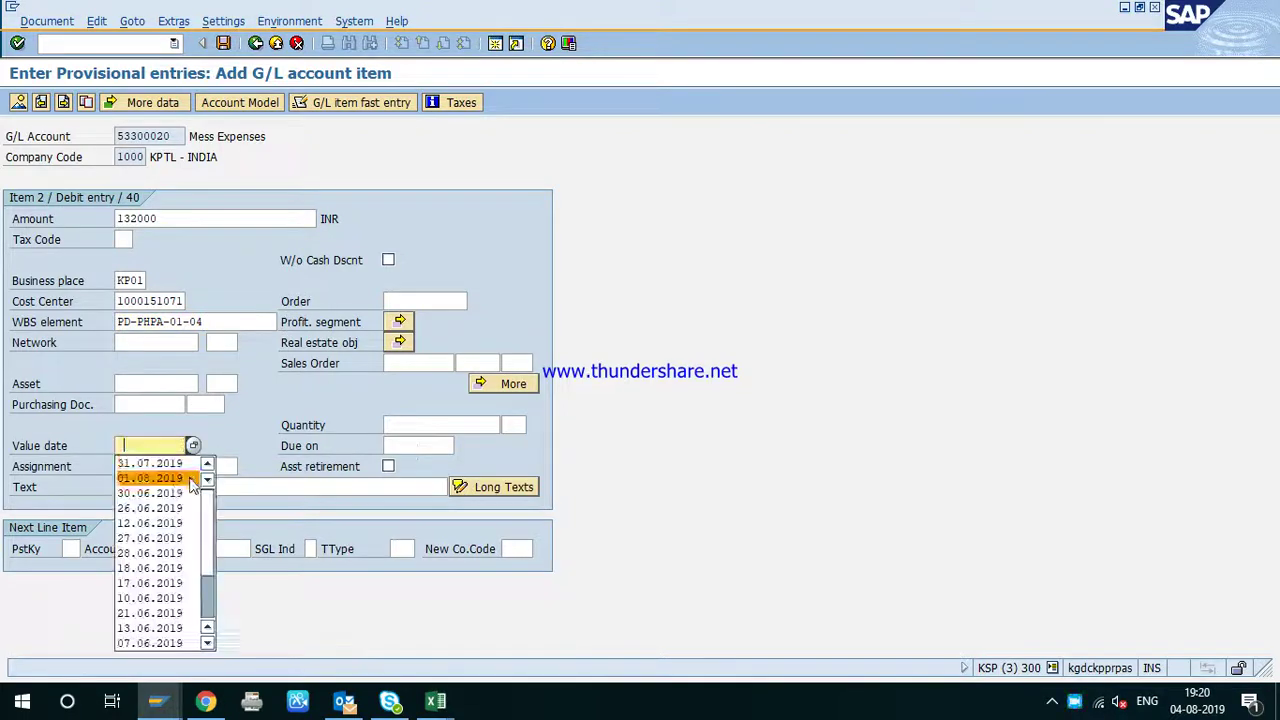
click(168, 463)
click(168, 465)
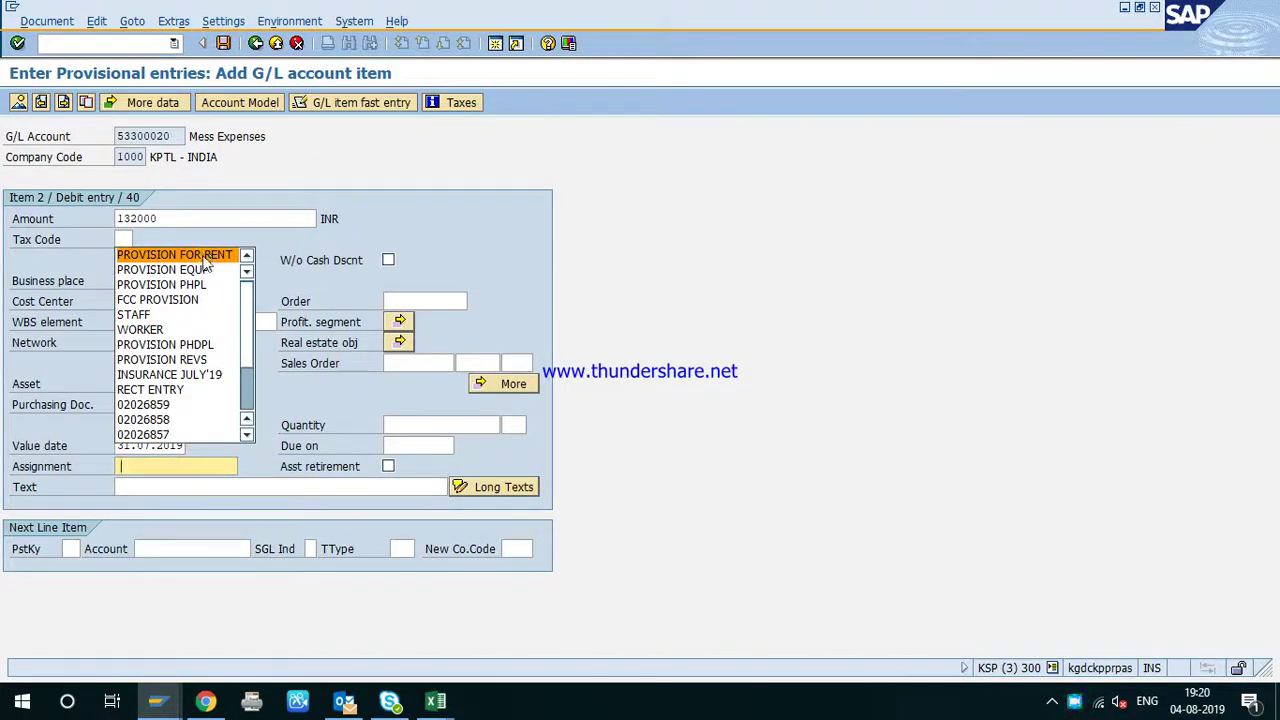
click(200, 252)
double_click(204, 466)
key(BackSpace)
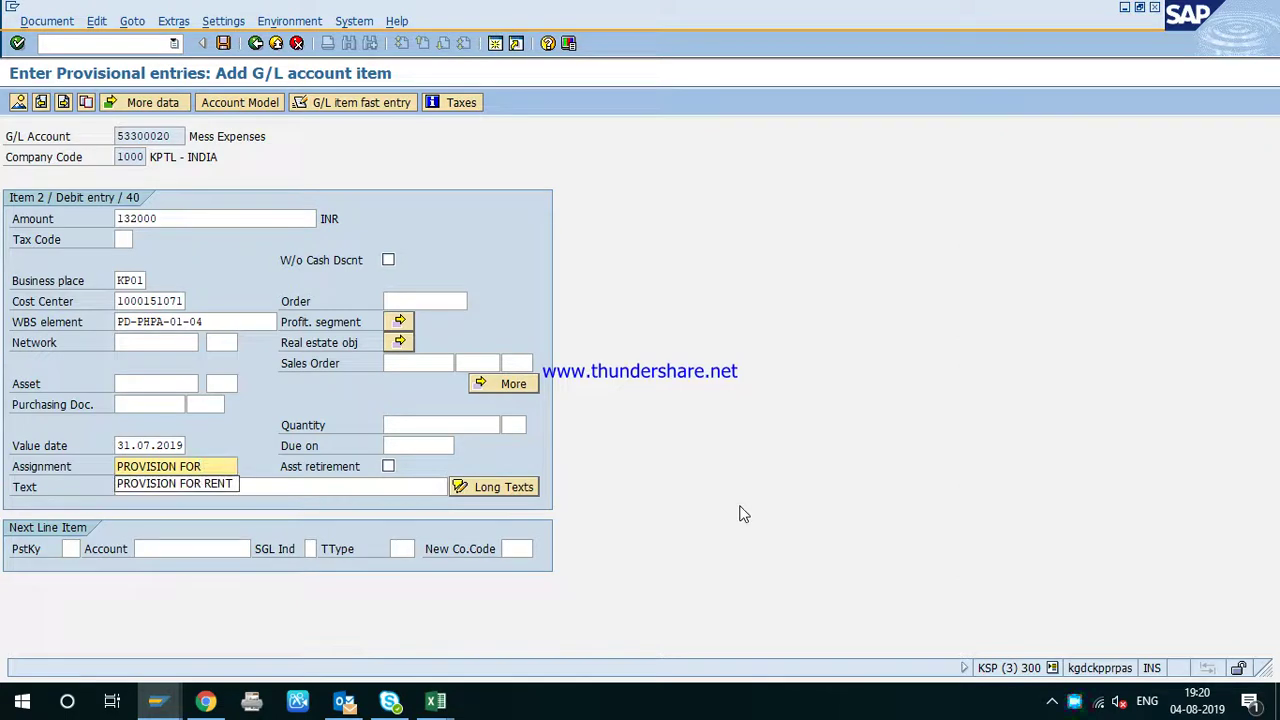
text(MESS)
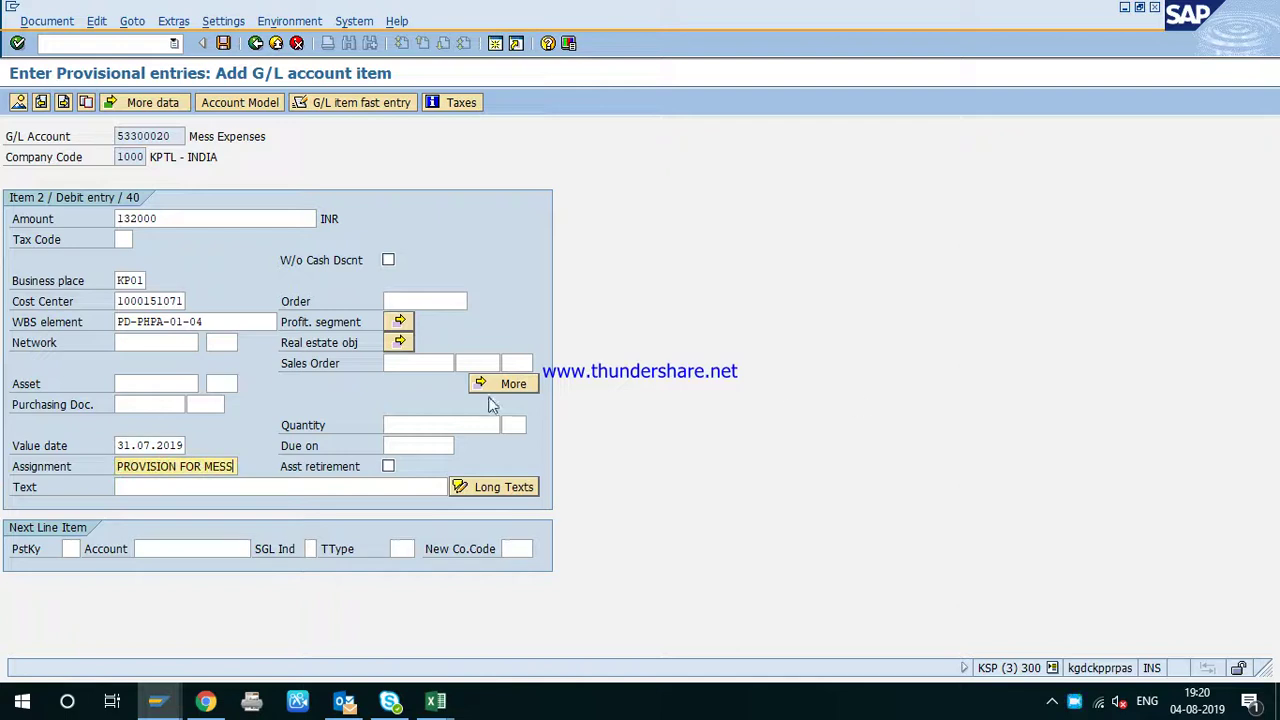
click(260, 487)
key(ctrl+v)
- Set posting key 40 for the next line item and find its Labour Charges account by long text *LABOUR*
click(77, 549)
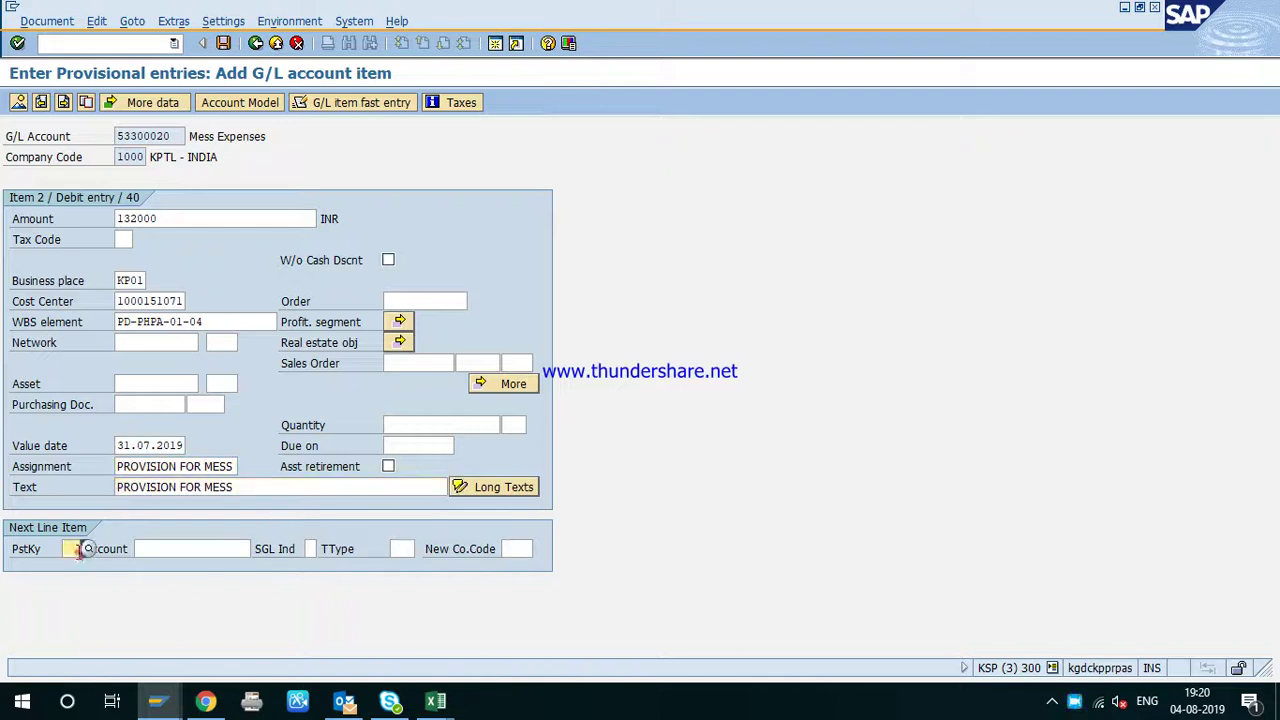
text(40)
key(Tab)
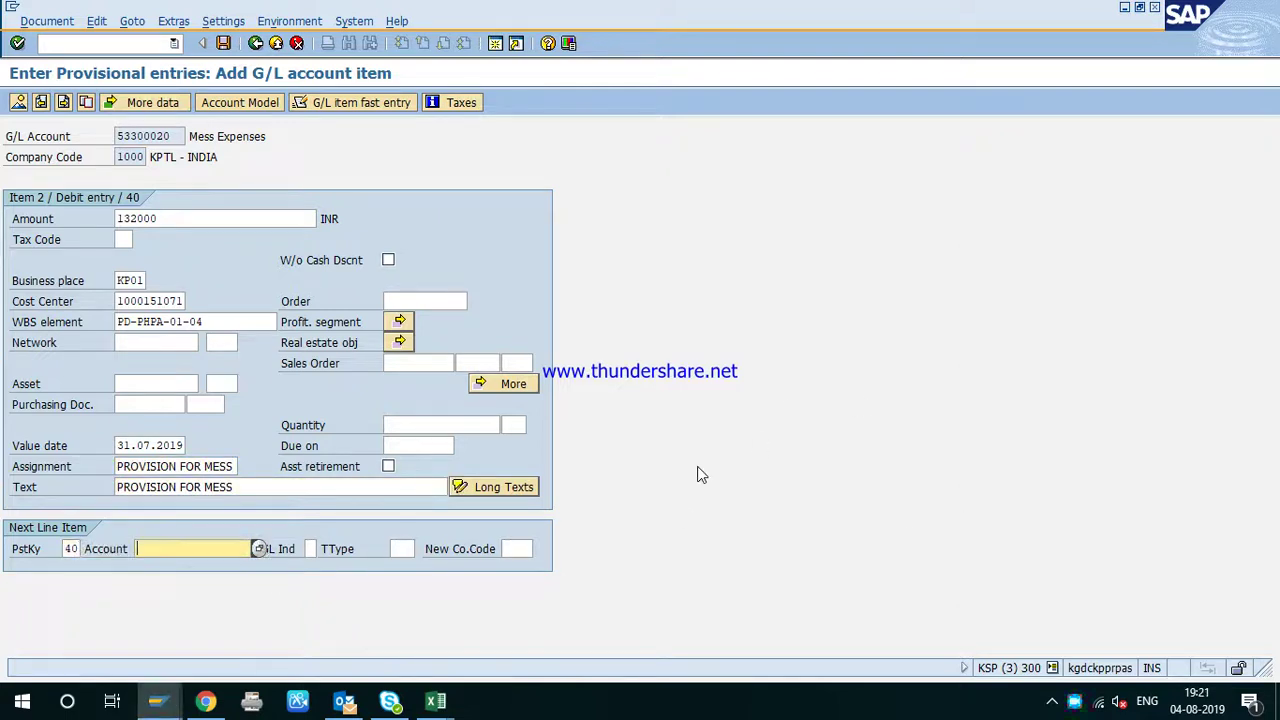
key(F4)
text(*)
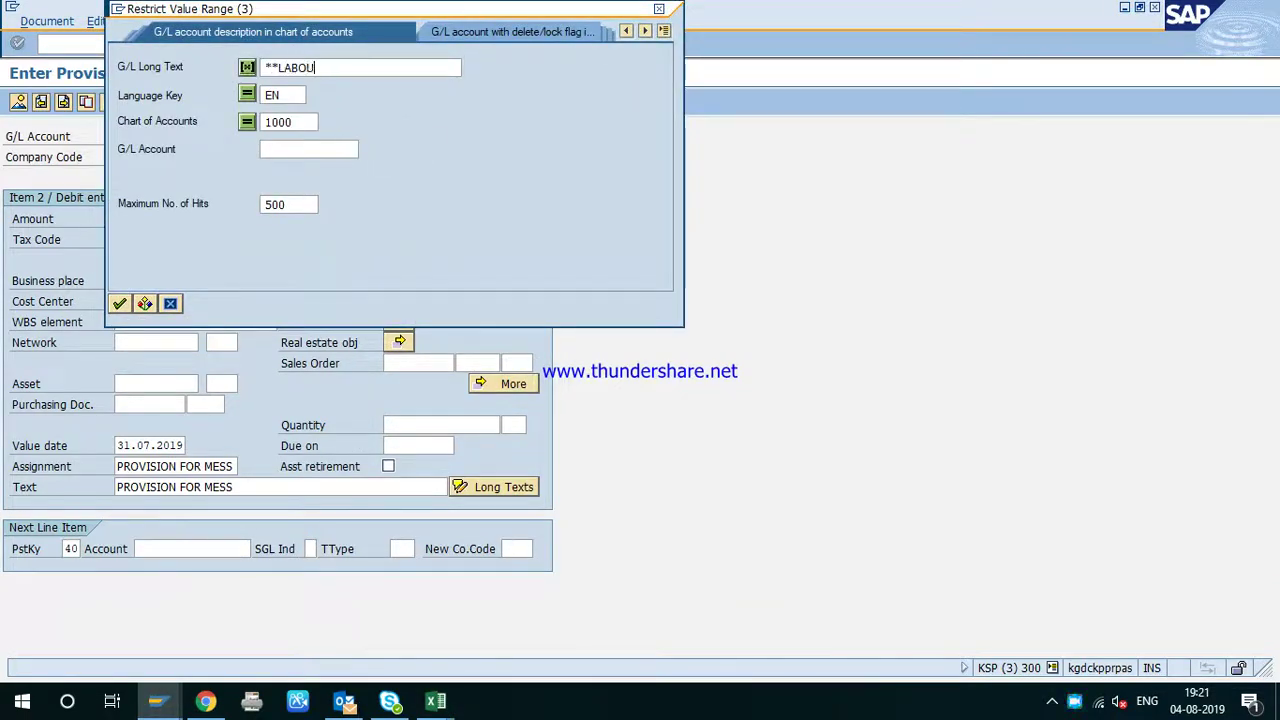
text(*LABOUR**)
key(Return)
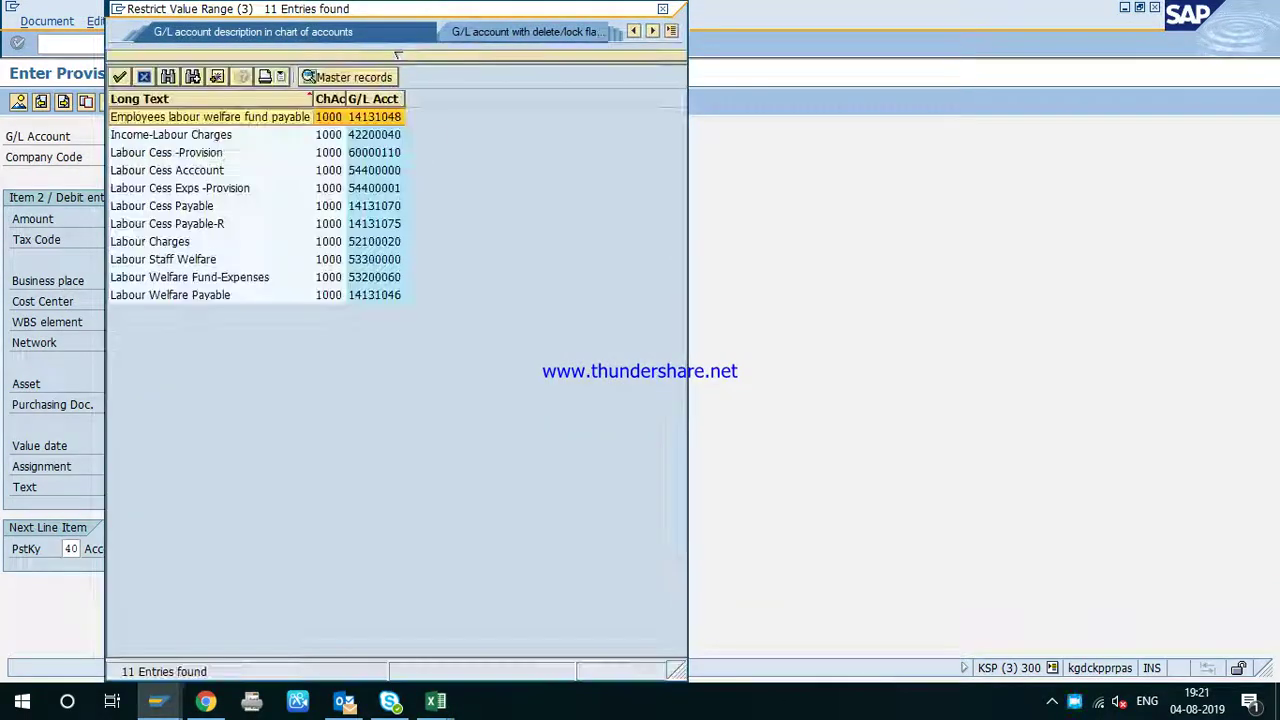
click(190, 242)
double_click(322, 240)
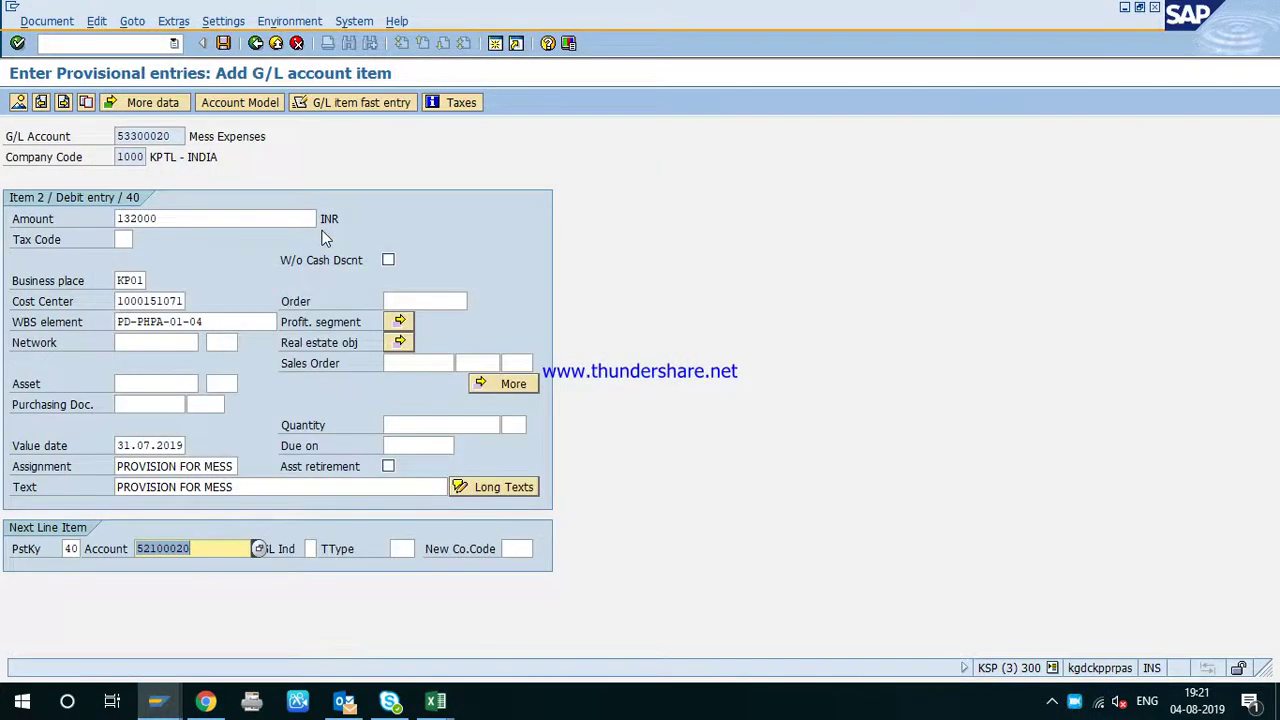
key(Return)
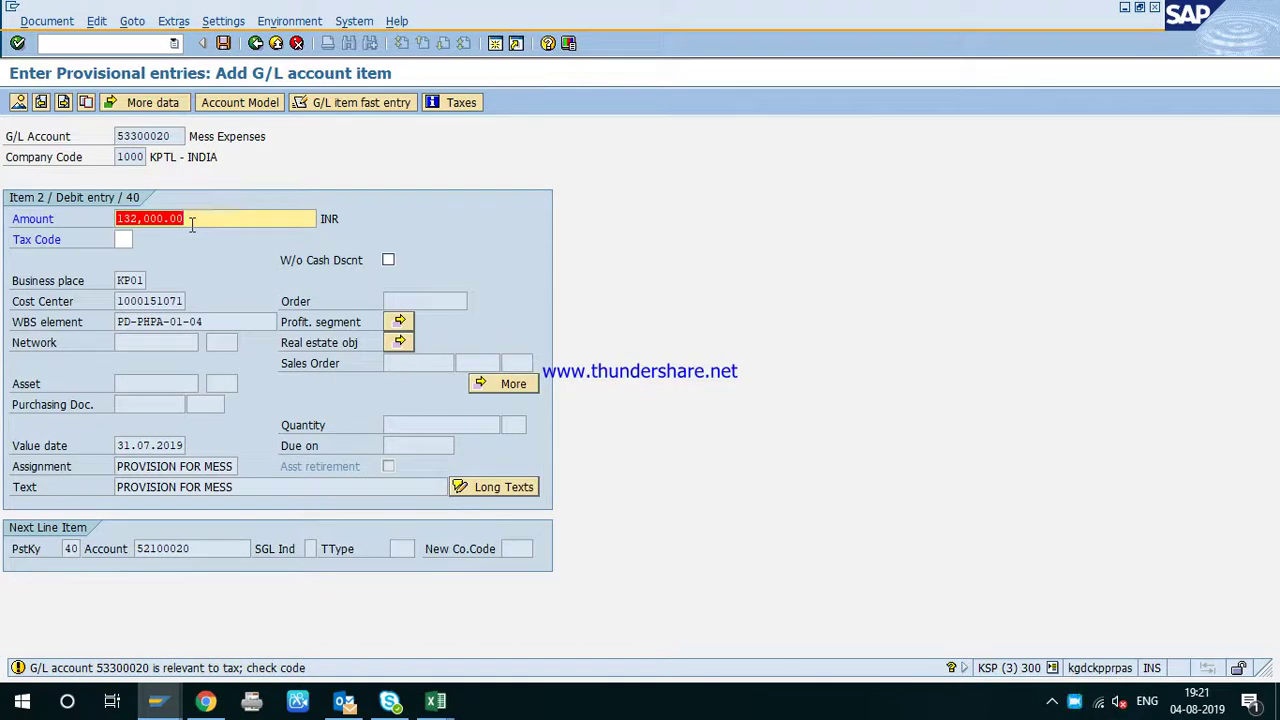
key(Return)
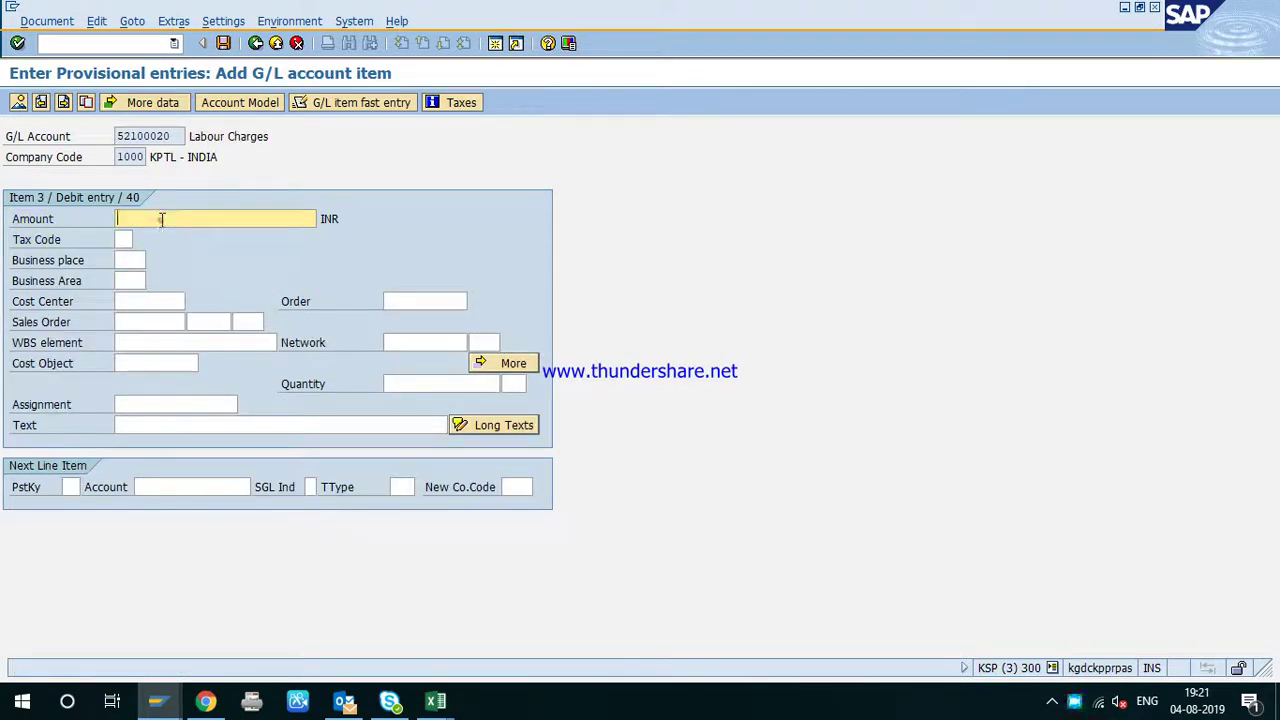
text(15000)
click(121, 262)
click(137, 280)
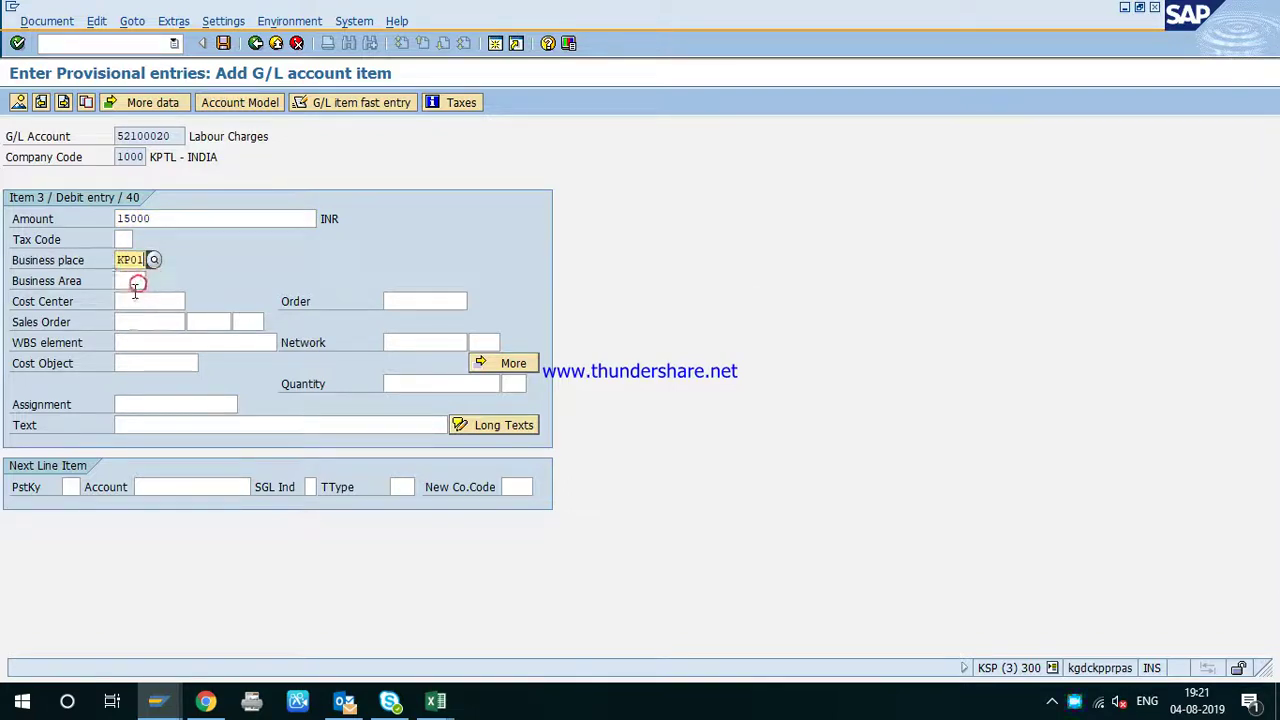
click(135, 301)
click(131, 315)
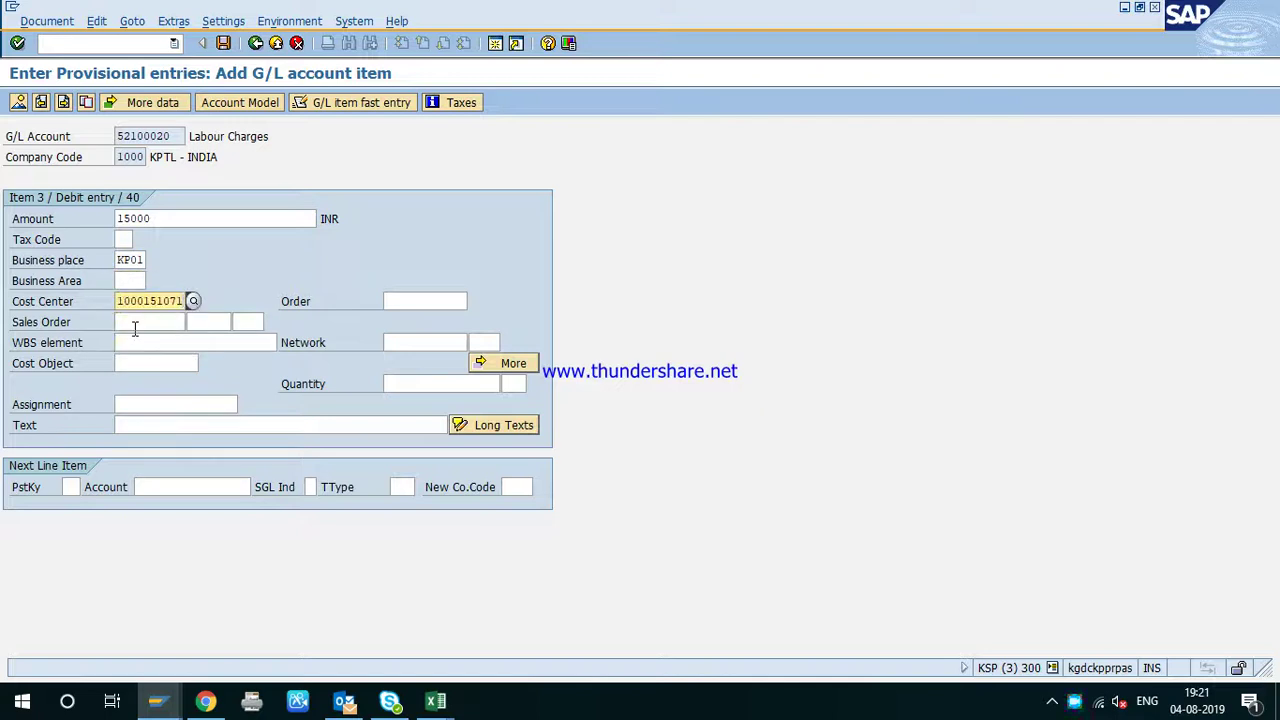
- Copy PD-PHPA-01-03-03 from the Labour Wages row of the Excel WBS workbook into the Labour Charges item's WBS element in SAP
click(148, 342)
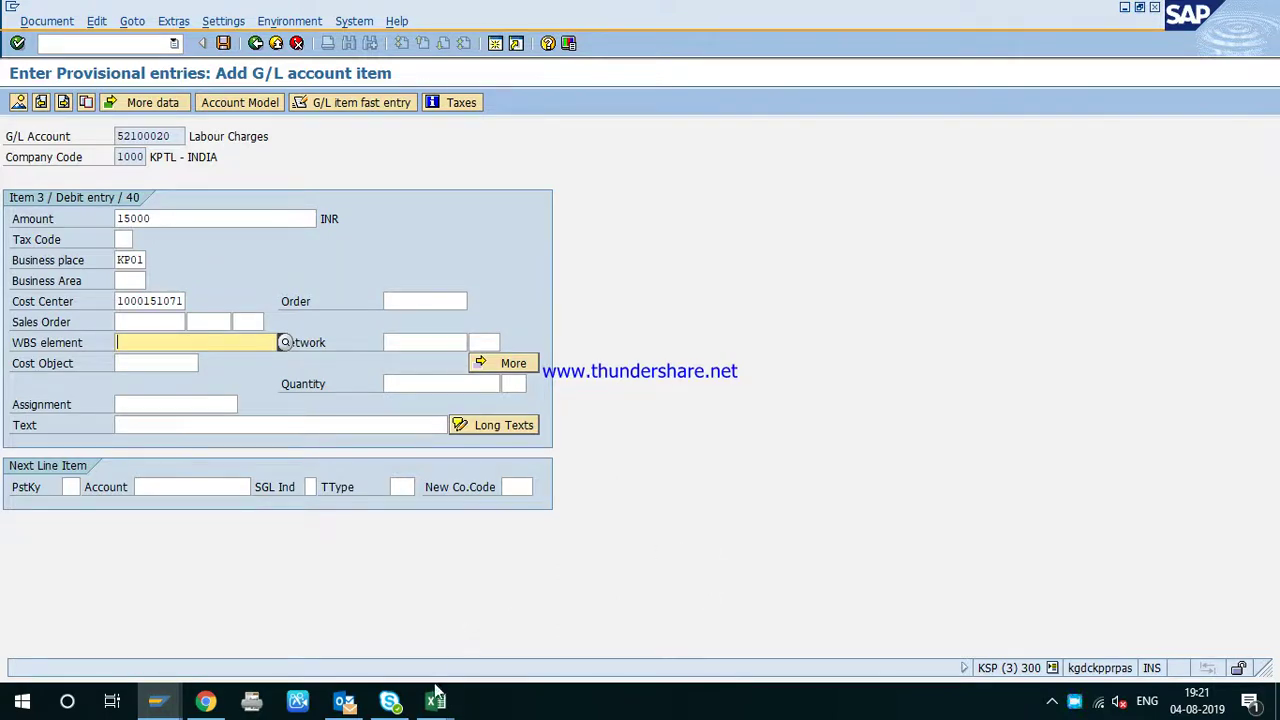
mouse_move(429, 694)
click(370, 625)
click(660, 400)
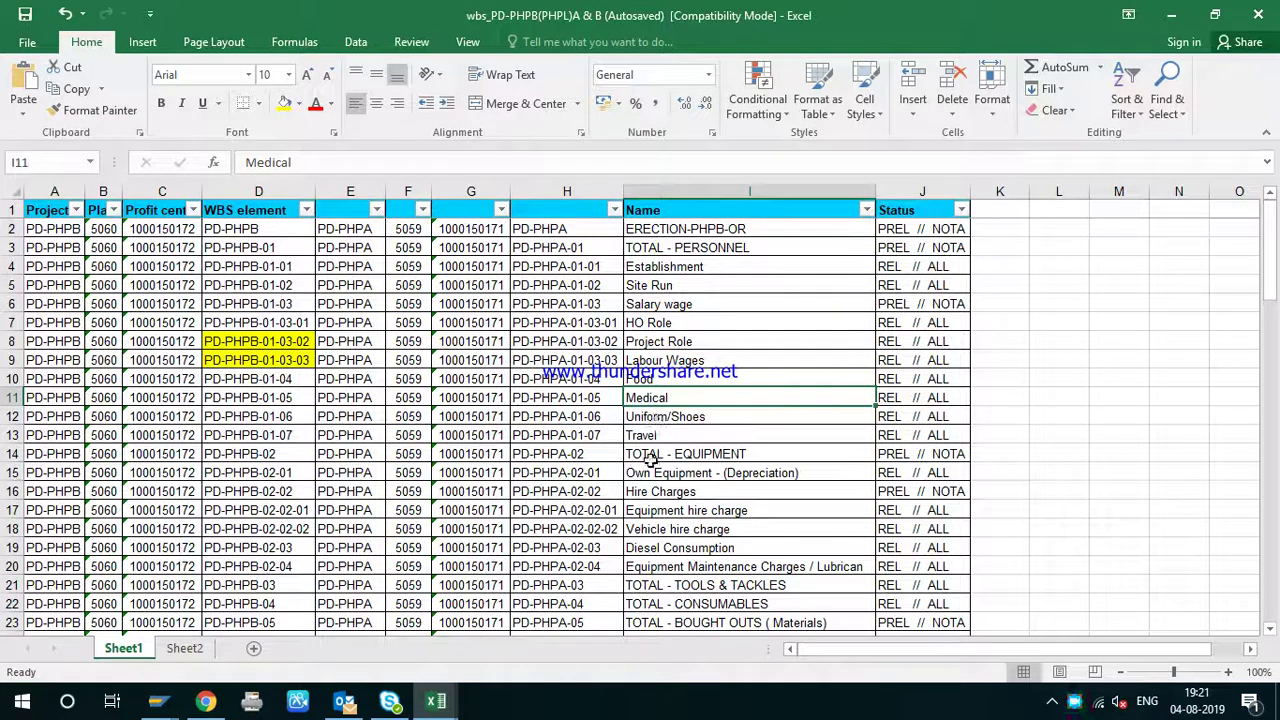
click(648, 364)
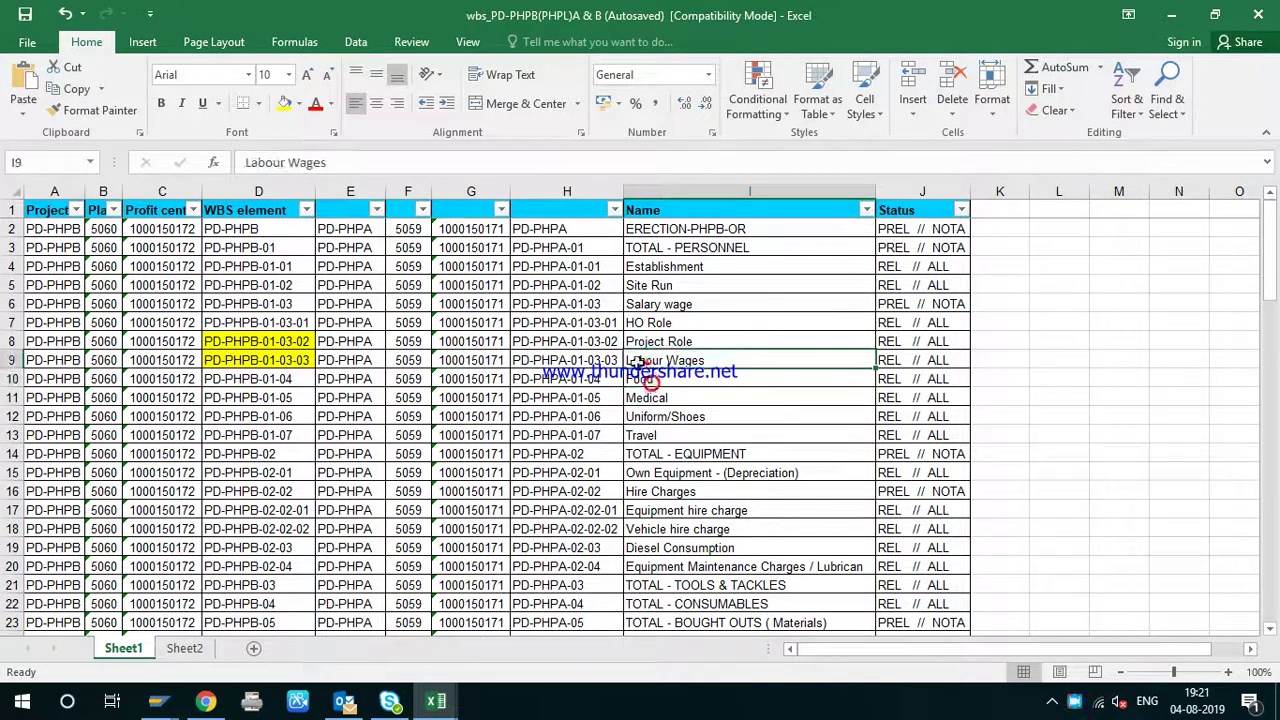
click(552, 361)
key(ctrl+c)
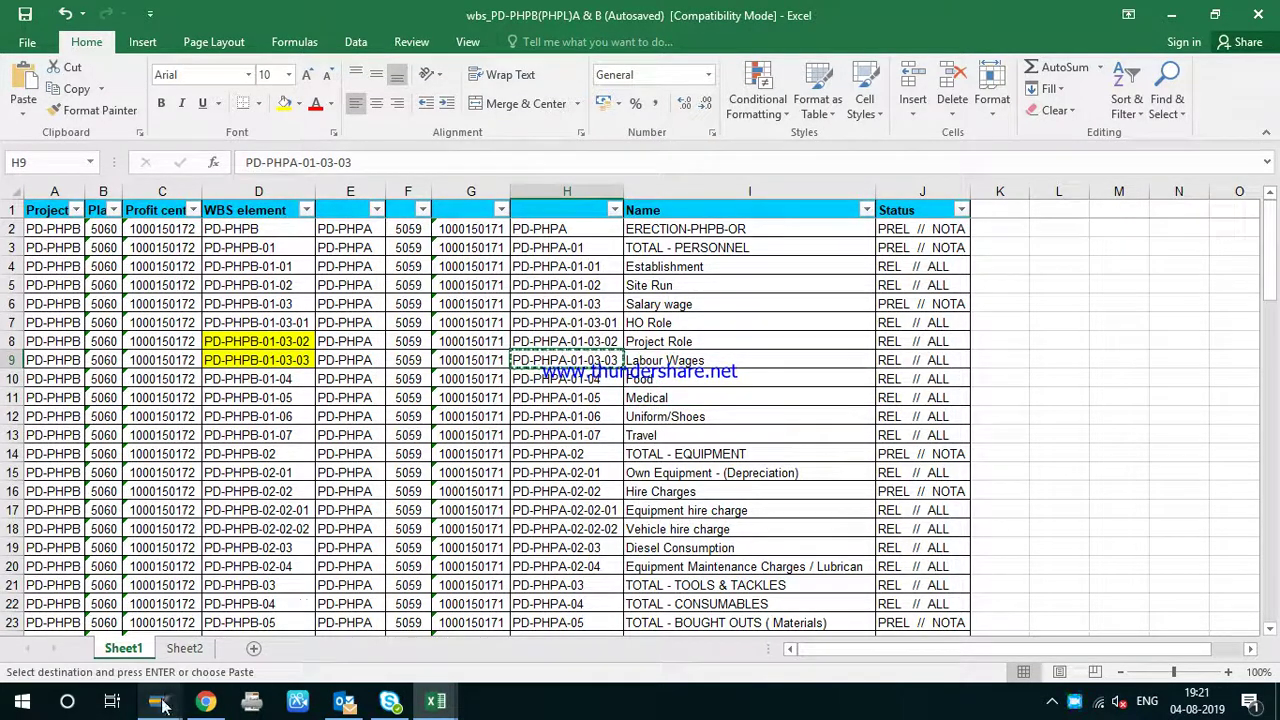
mouse_move(163, 705)
click(420, 625)
key(ctrl+v)
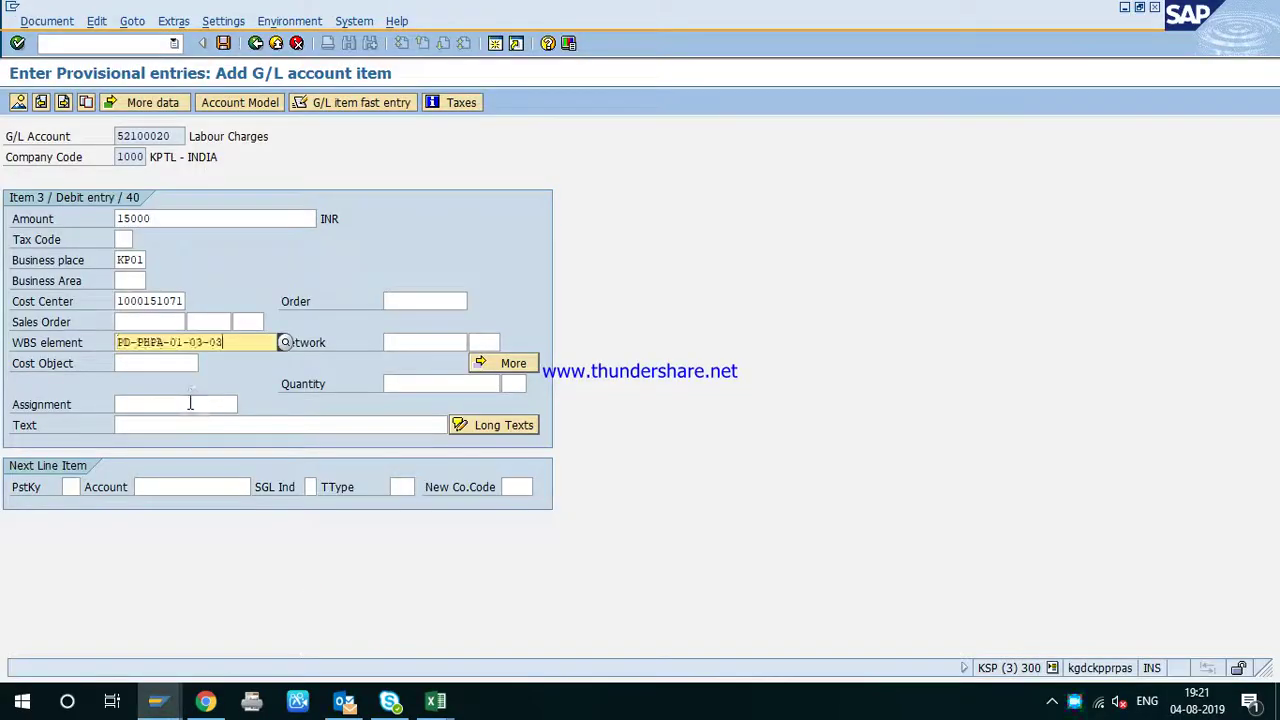
- Enter PROVISION LABOUR as the Labour Charges item's assignment and text
click(194, 404)
click(170, 420)
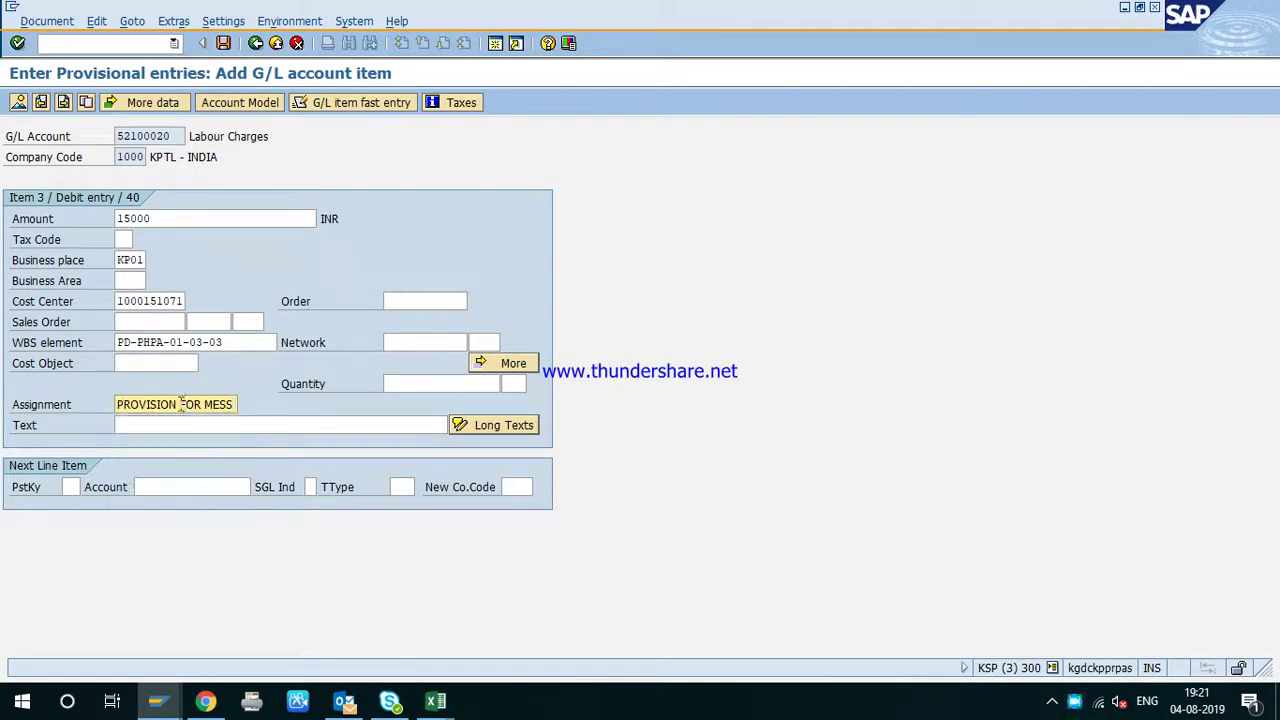
drag(181, 404, 704, 438)
key(BackSpace)
text(L)
double_click(222, 404)
click(252, 425)
key(ctrl+v)
- Set posting key 40 for the next line item and find its Electricity Charges account by long text **ELEC**
click(66, 486)
text(40)
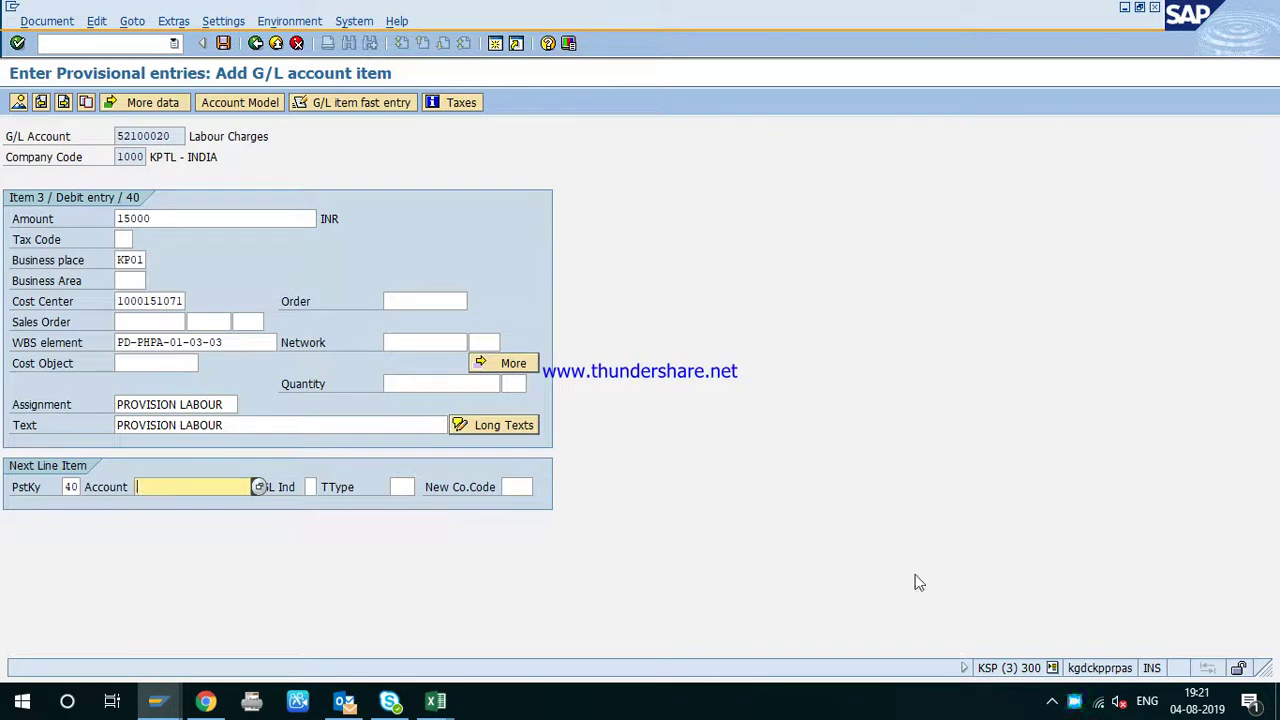
key(Return)
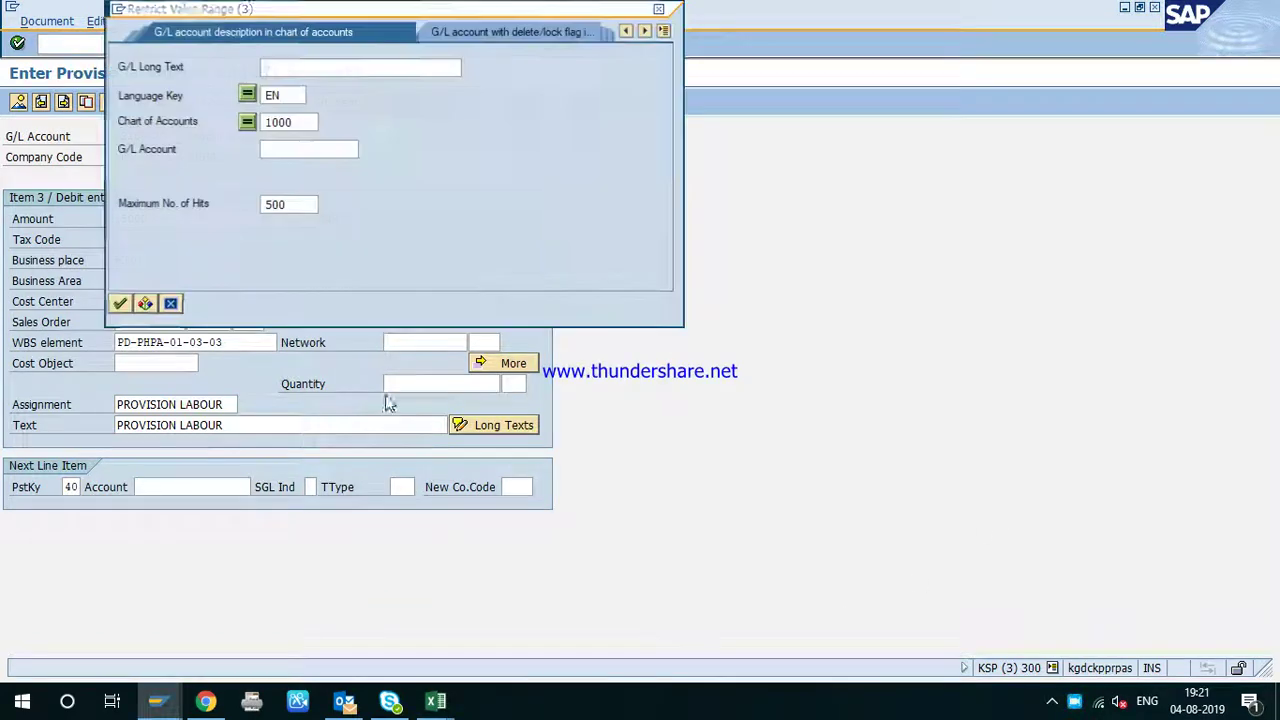
text(**)
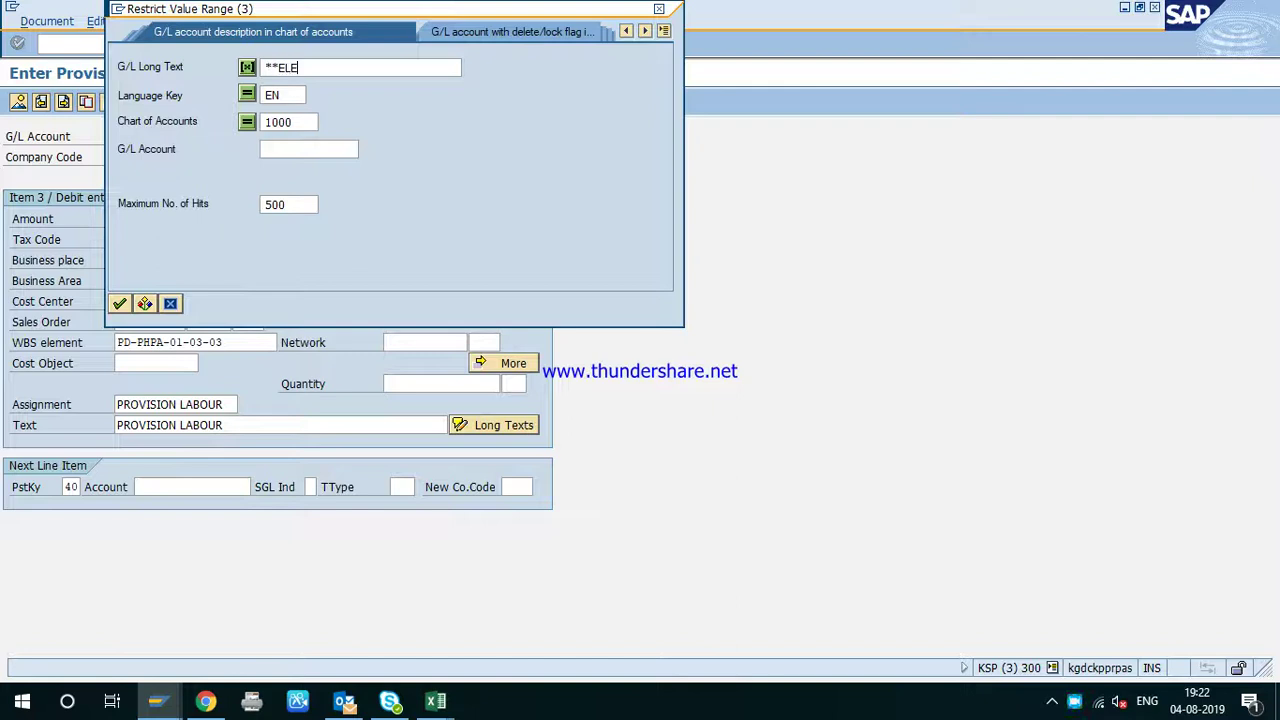
text(ELEC**)
key(Return)
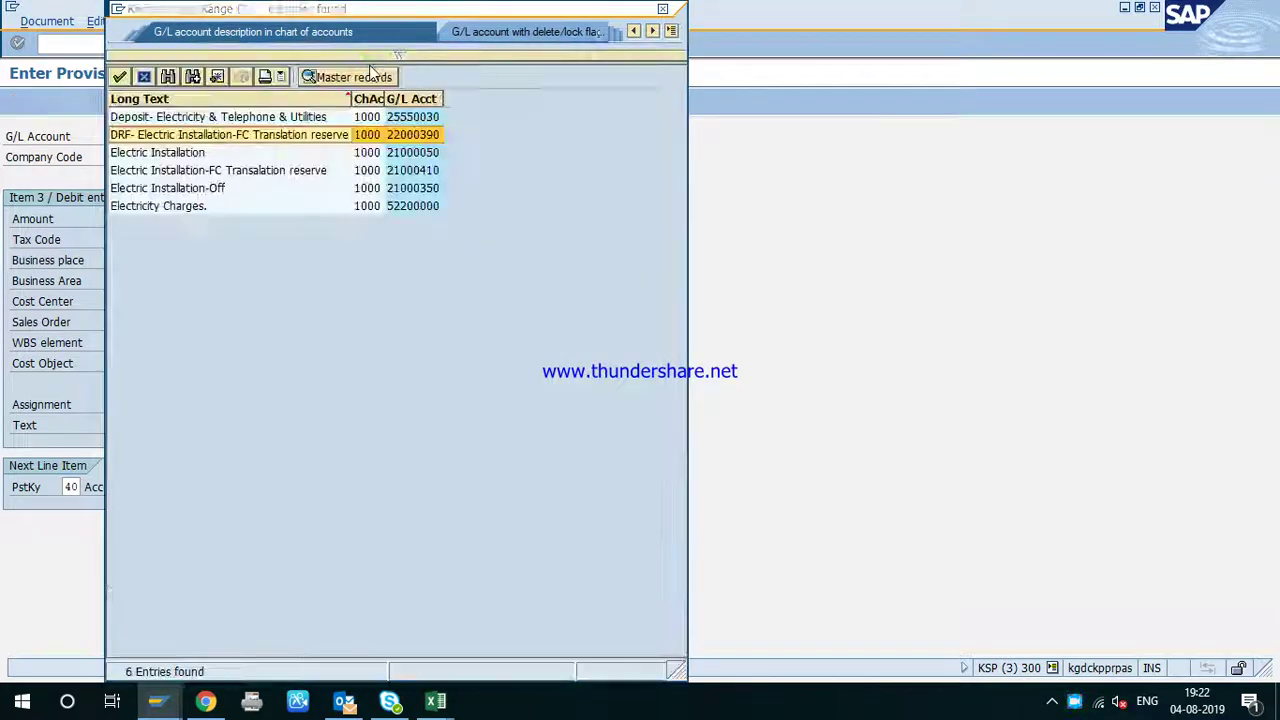
key(Down)
key(Down)
key(Down)
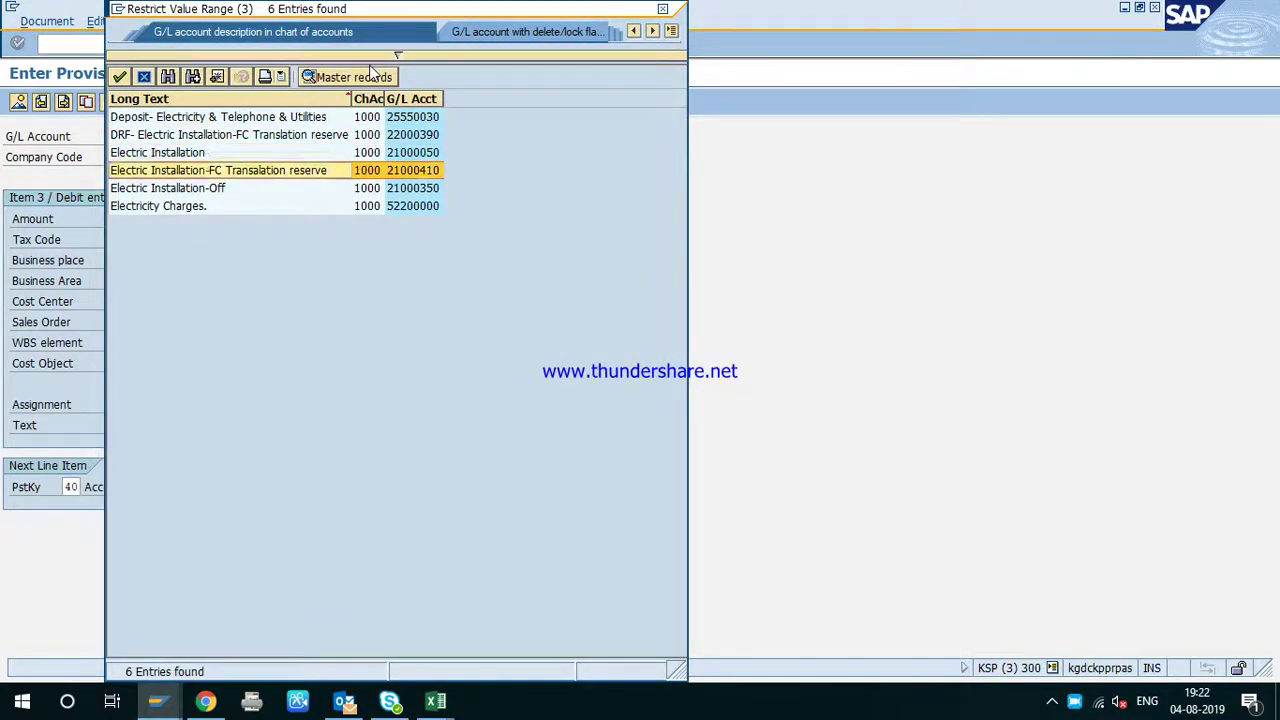
key(Return)
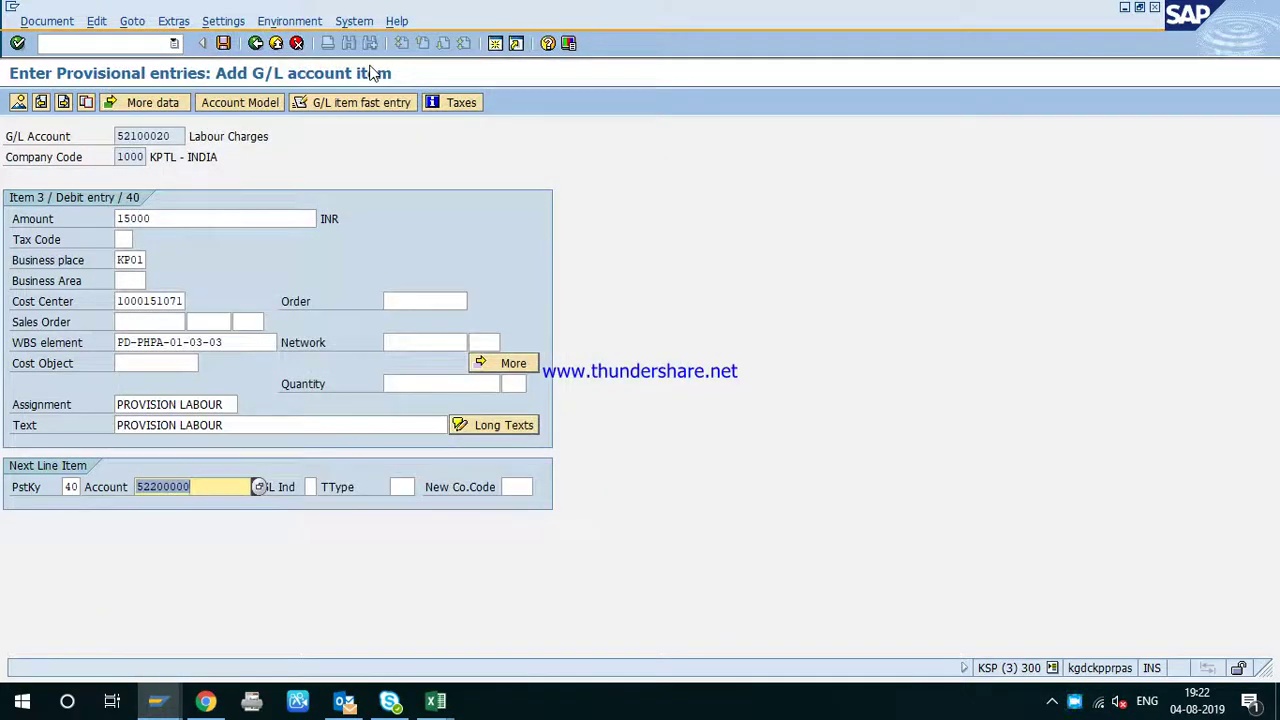
key(Return)
key(Return)
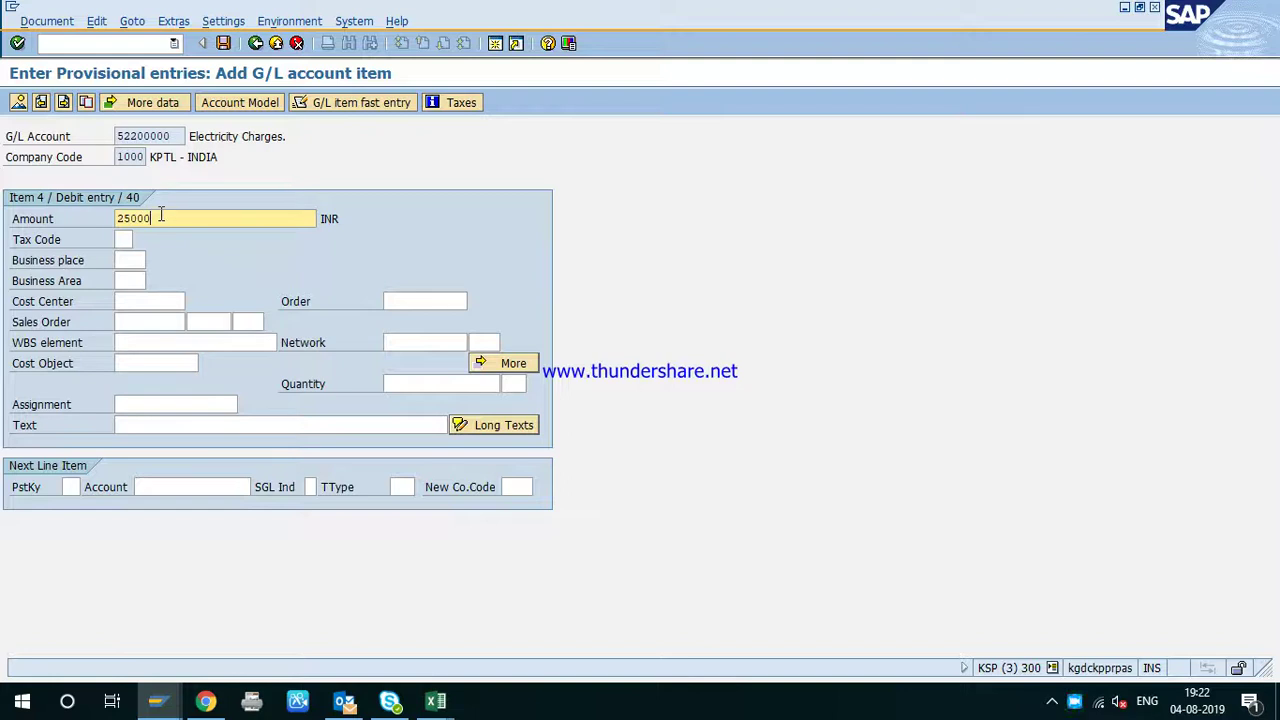
click(134, 260)
click(128, 276)
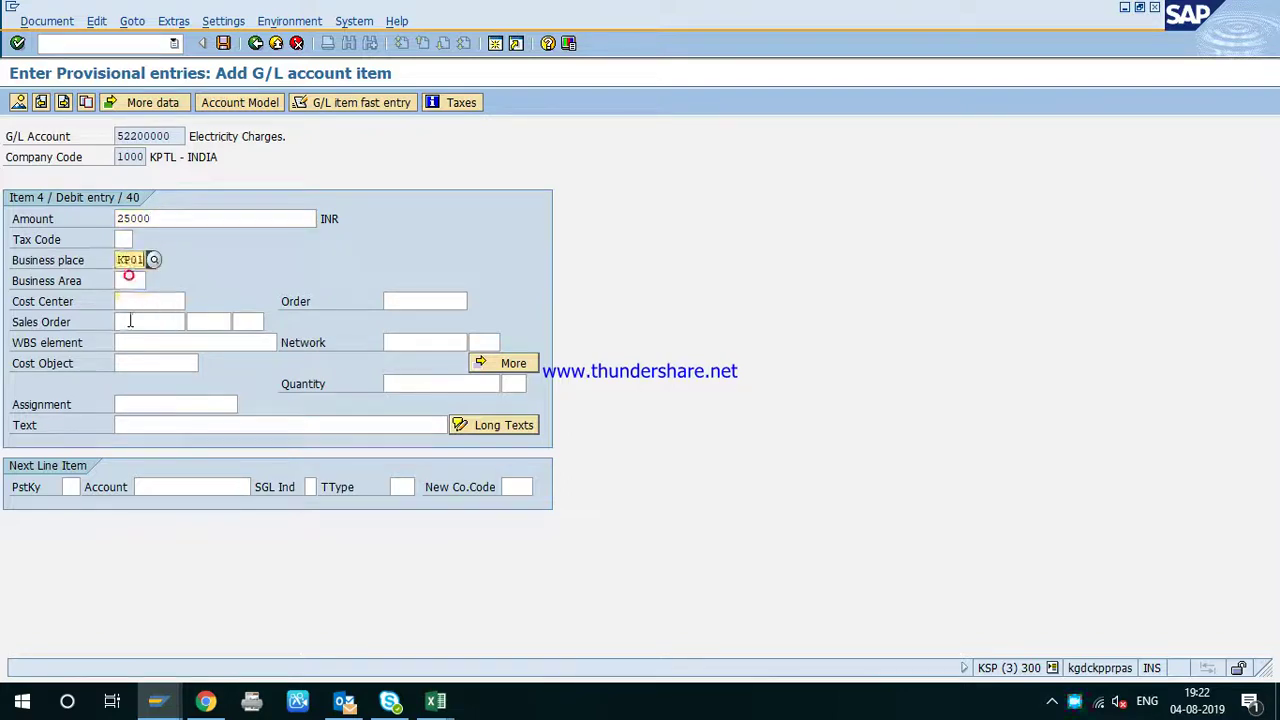
click(125, 303)
click(140, 317)
- Copy PD-PHPA-01-02 from the Site Run row of the Excel WBS workbook into the Electricity Charges item's WBS element in SAP
click(135, 342)
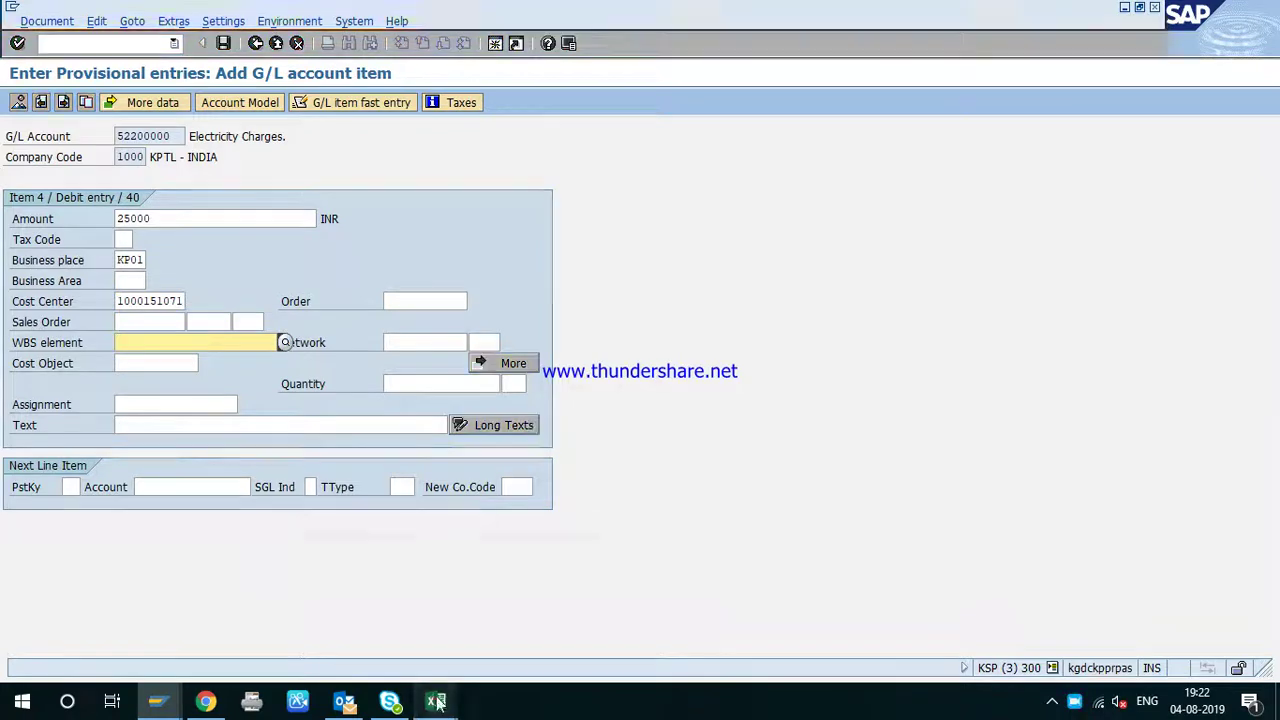
mouse_move(435, 700)
click(549, 637)
click(365, 607)
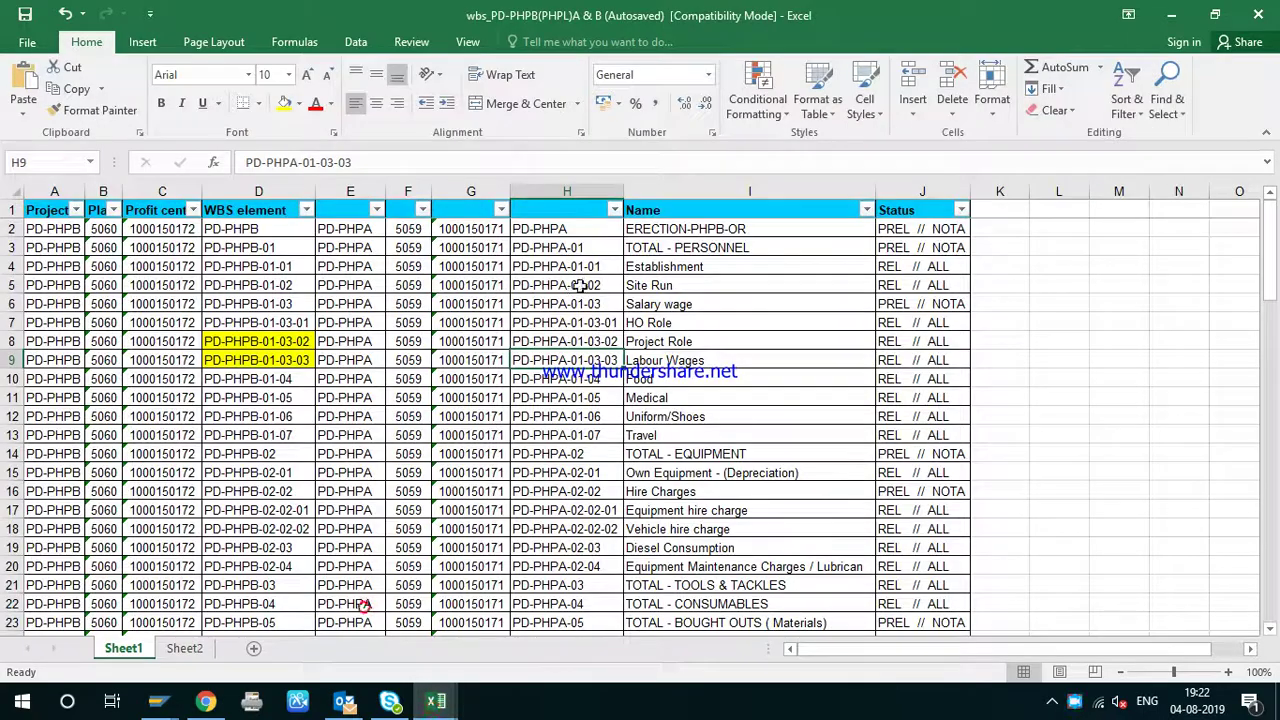
click(652, 285)
click(258, 285)
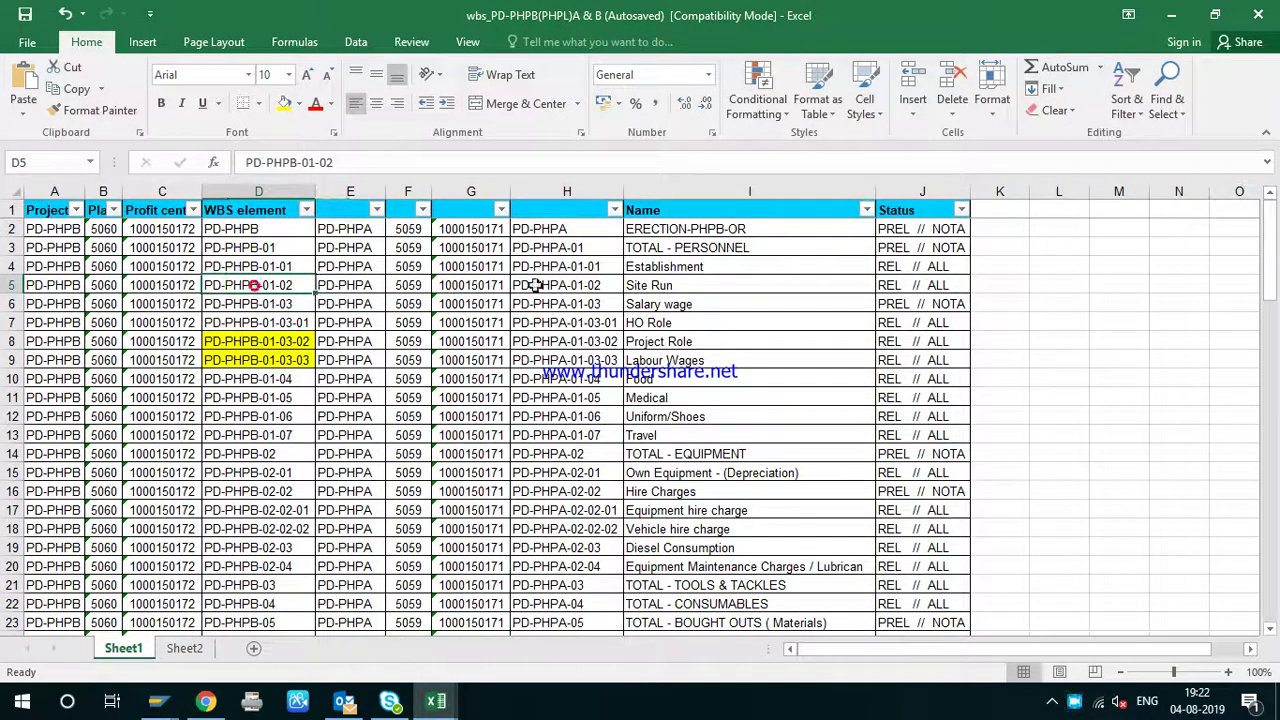
click(612, 285)
key(ctrl+c)
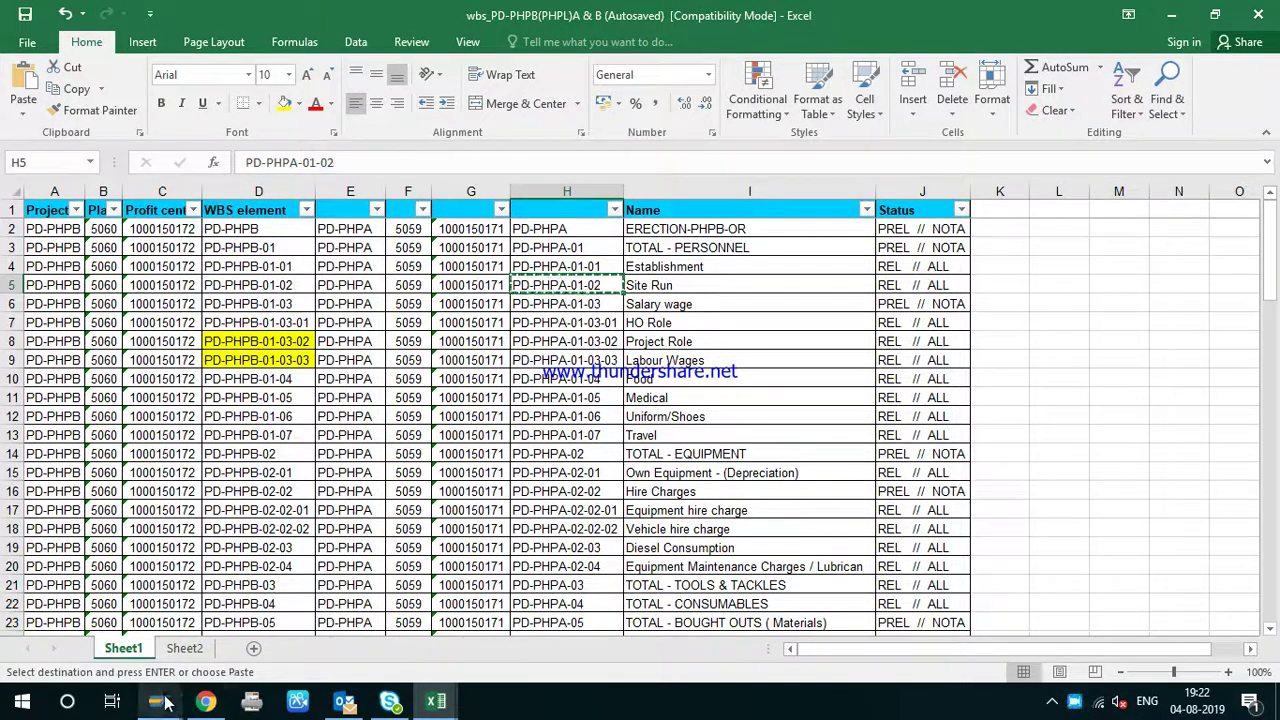
mouse_move(157, 700)
click(395, 645)
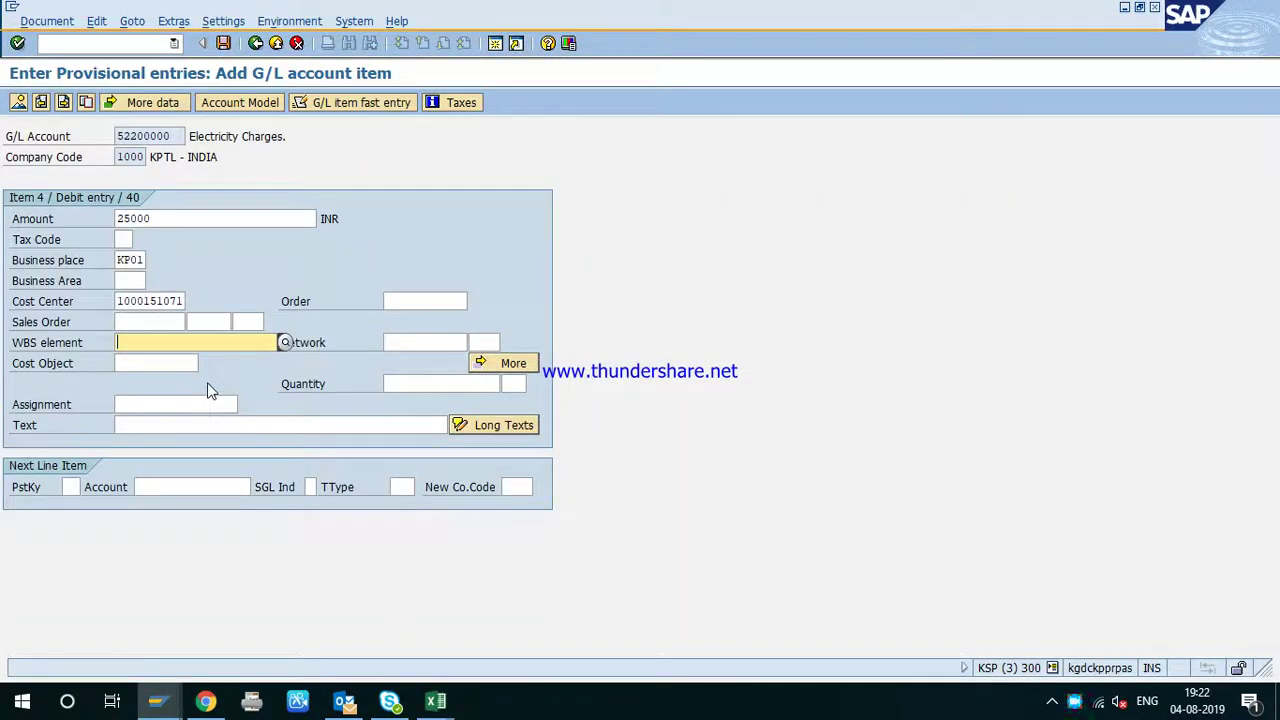
key(ctrl+v)
- Enter PROVISION ELEC as the Electricity Charges item's assignment and text, adapting the earlier PROVISION LABOUR entry
click(150, 404)
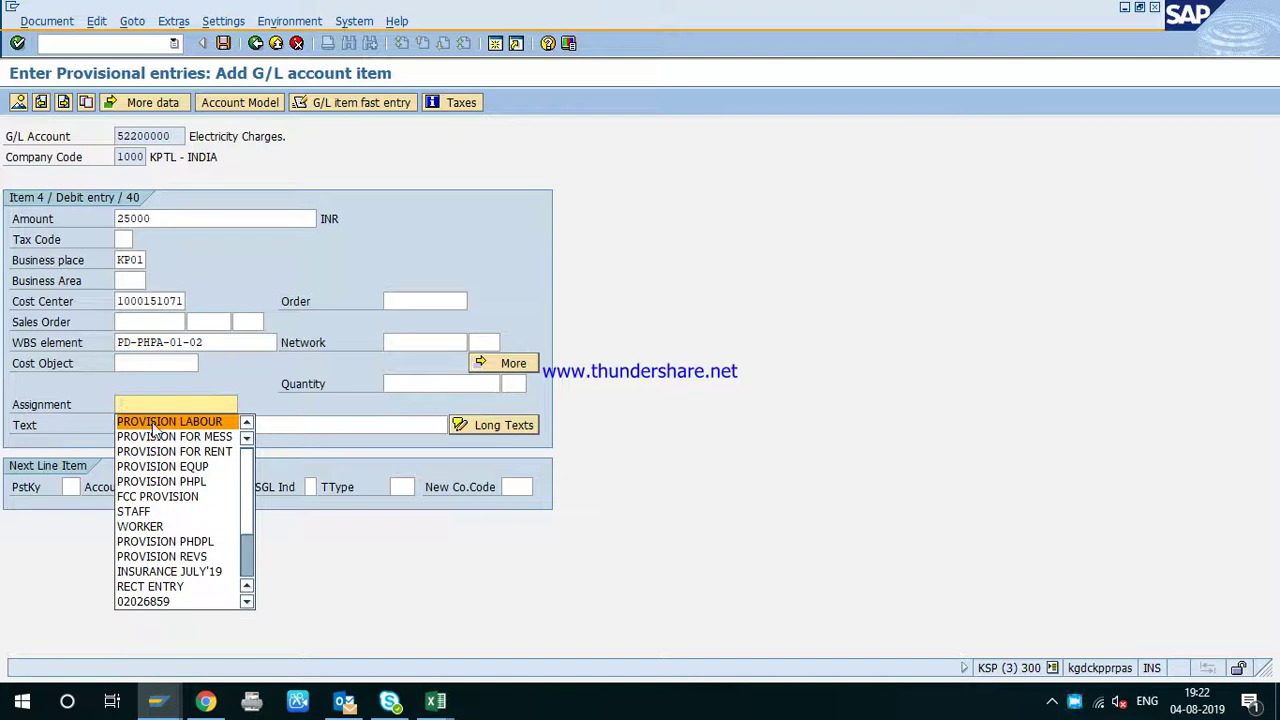
click(152, 422)
key(shift+Left)
key(shift+Left)
key(shift+Left)
key(shift+Left)
key(shift+Left)
key(shift+Left)
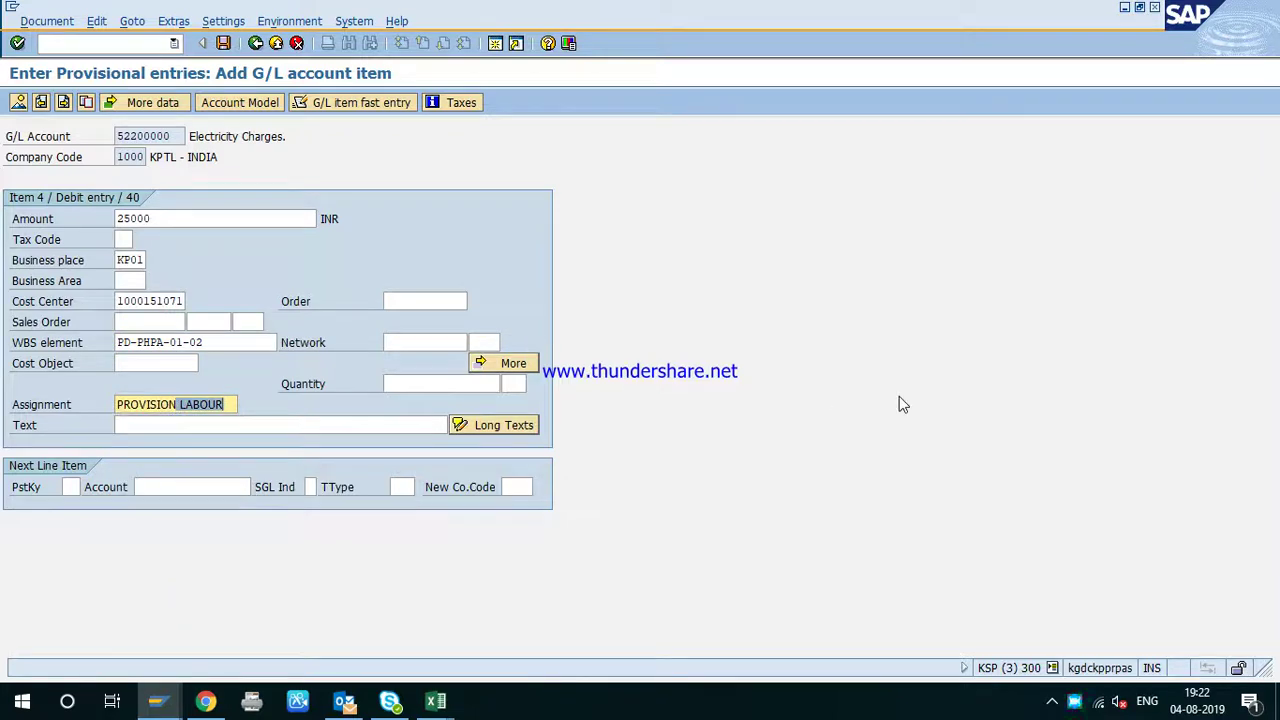
key(BackSpace)
text(ELE)
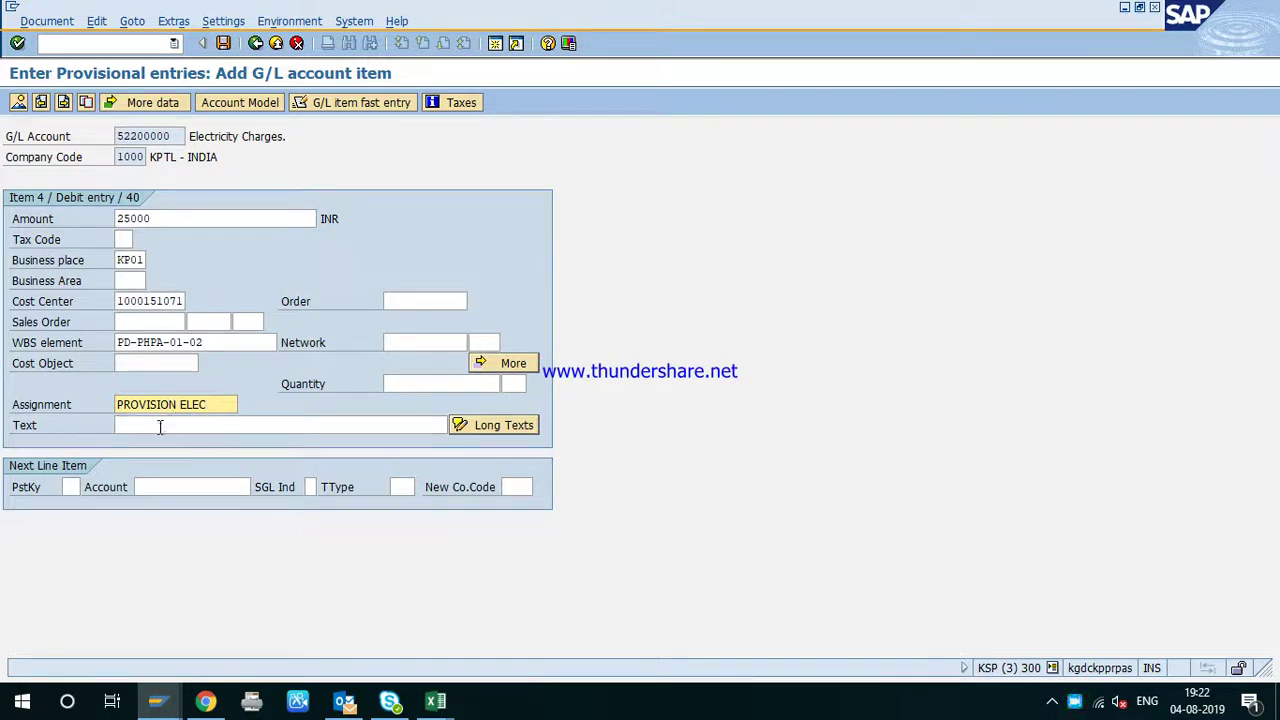
text(C)
click(200, 431)
key(ctrl+v)
- Set posting key 50 for the next line item and find its Outstanding Expenses account by a long text starting **OUTSTAN
click(70, 487)
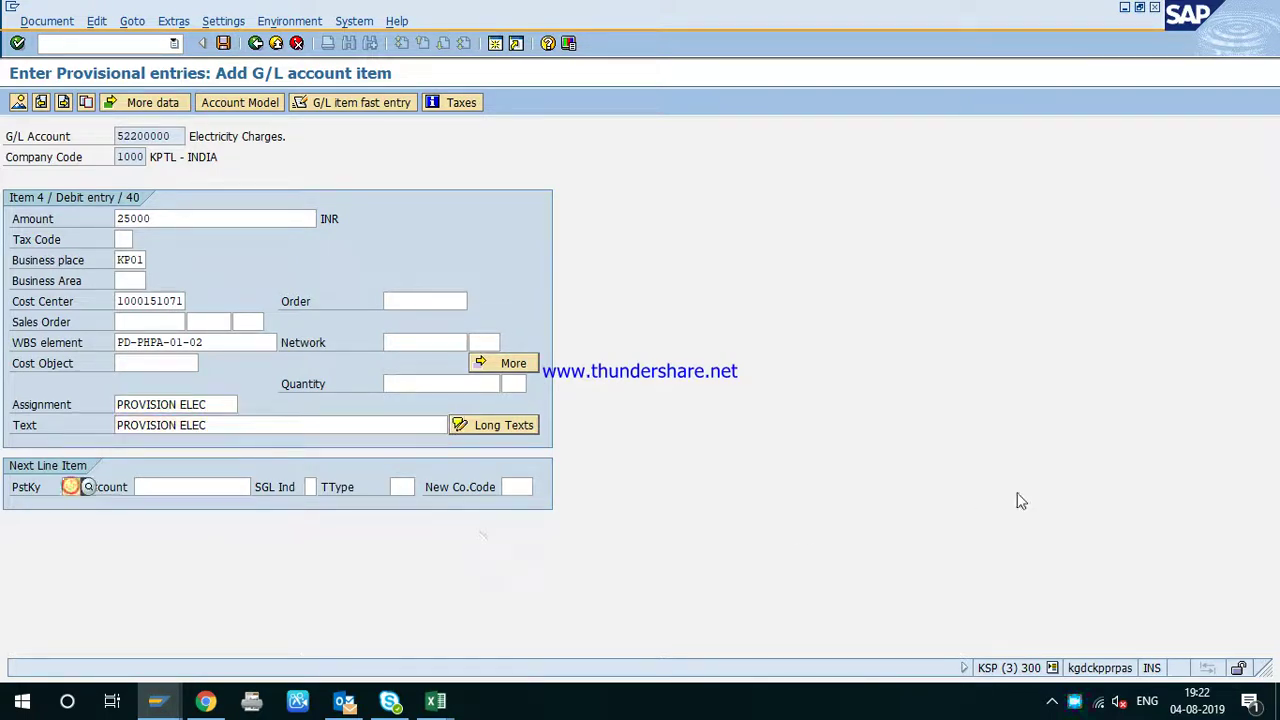
text(50)
key(Tab)
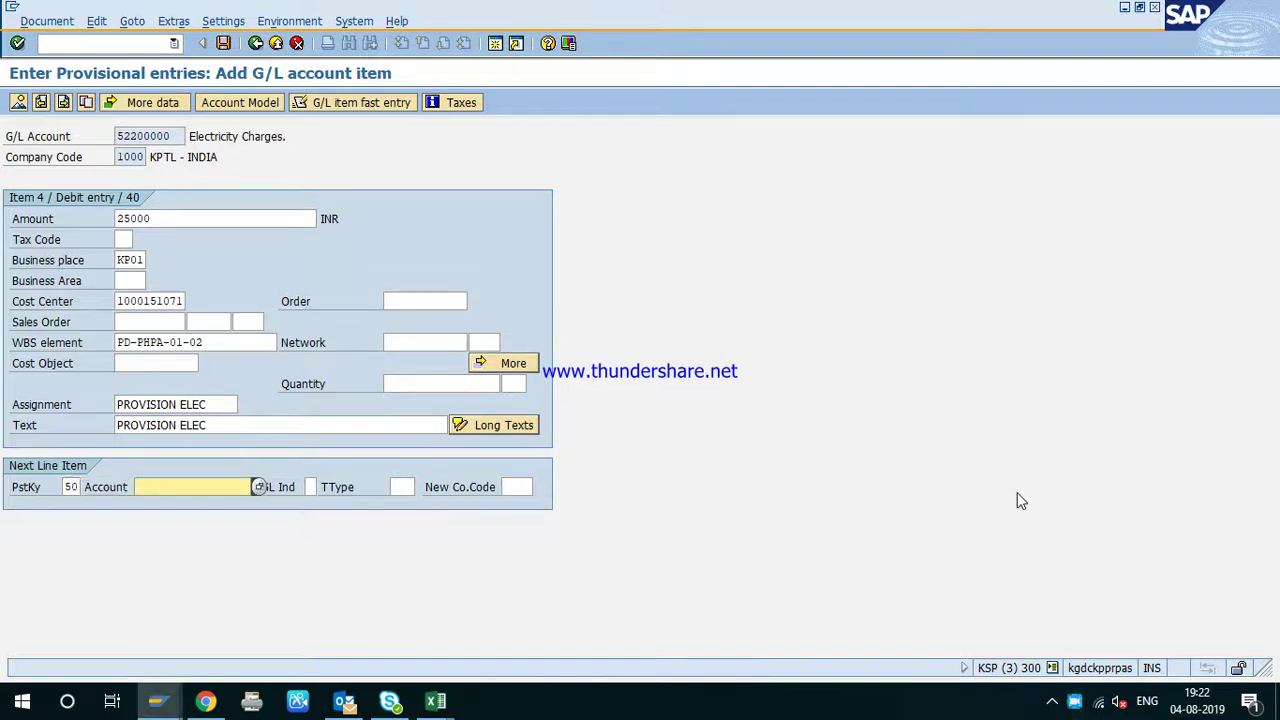
key(F4)
key(shift+Tab)
text(**)
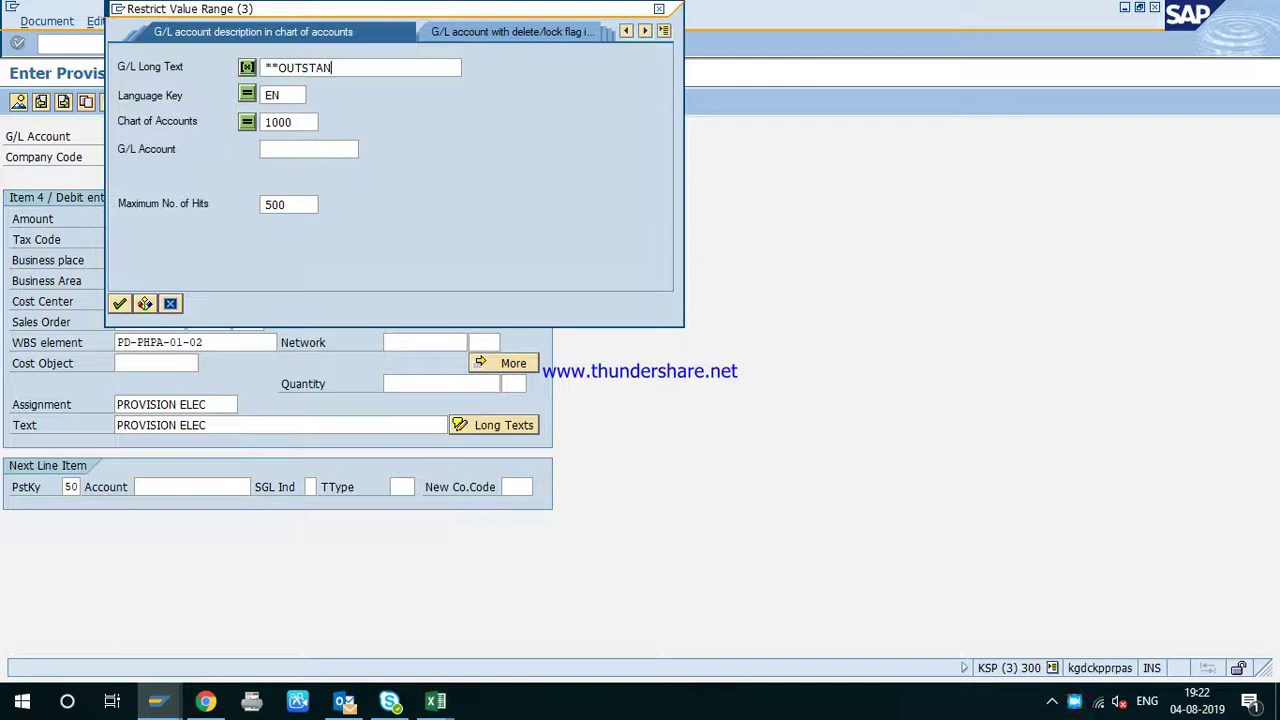
key(Return)
key(Down)
key(Down)
key(Up)
key(Down)
key(Return)
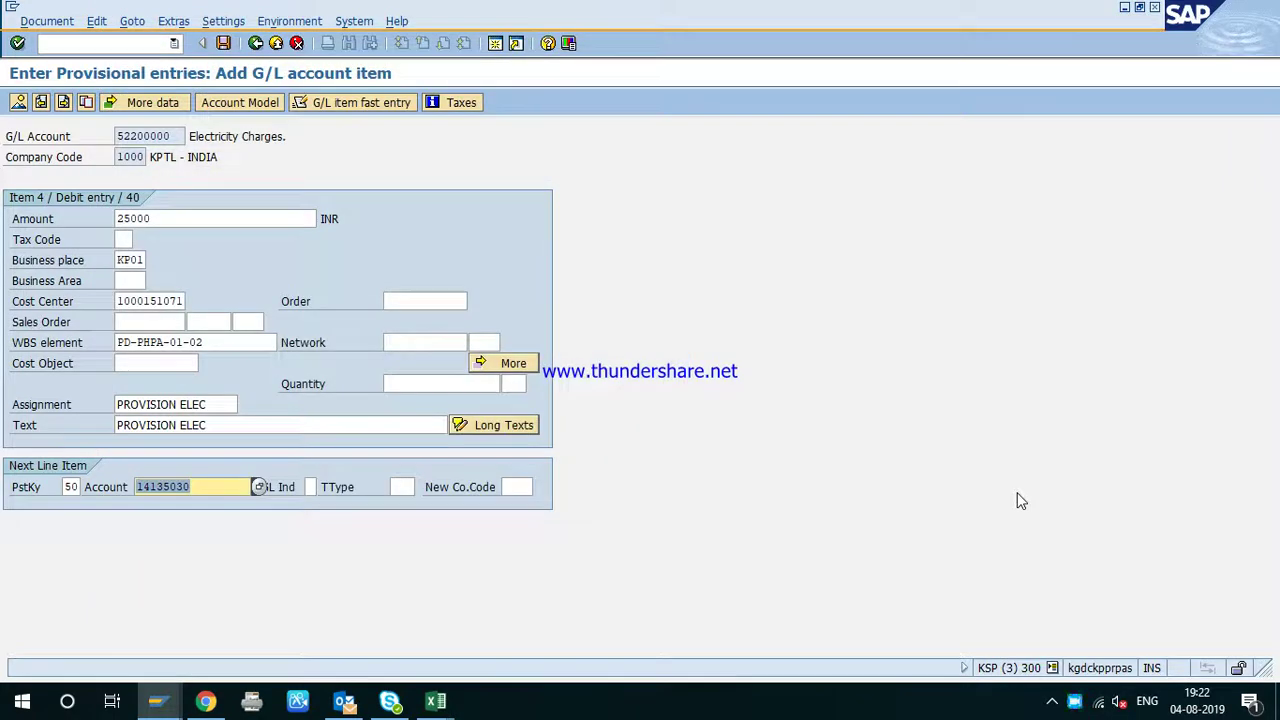
key(Return)
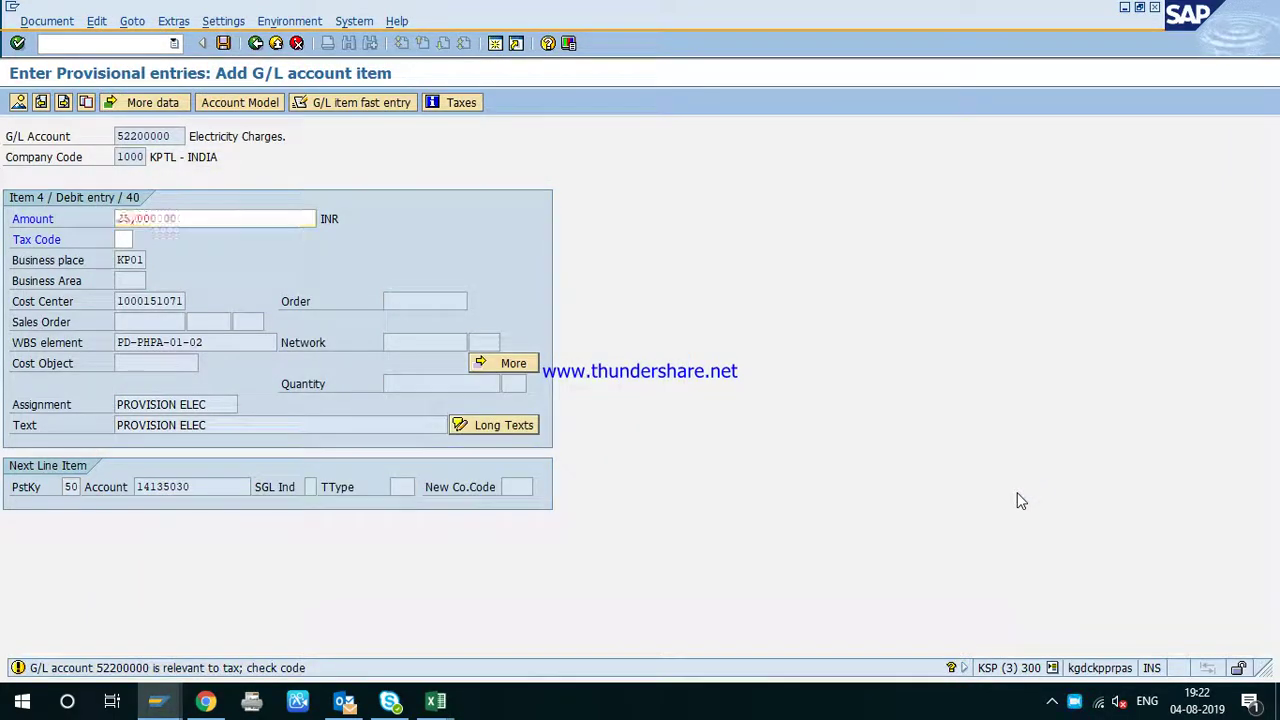
key(Return)
text(287000)
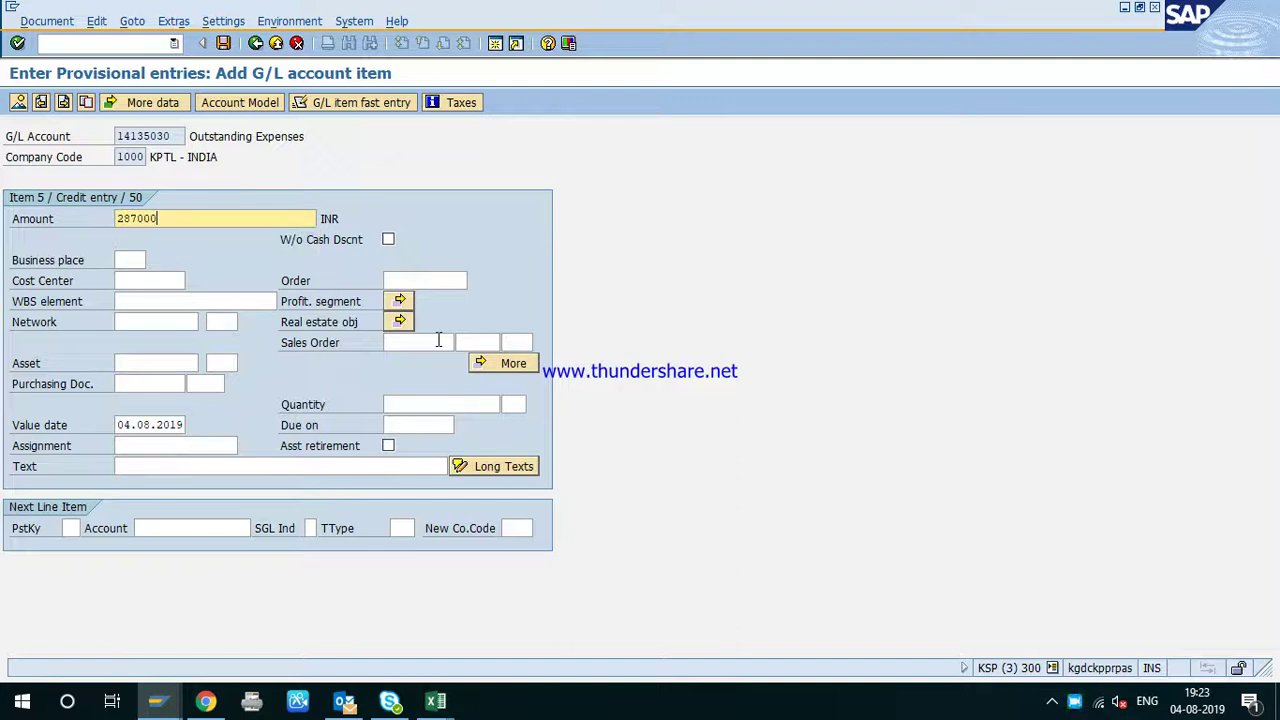
click(128, 260)
click(130, 277)
click(150, 281)
click(155, 299)
- Set the Outstanding Expenses item's value date to 31.07.2019 and enter PROVISION as its assignment and text
click(120, 425)
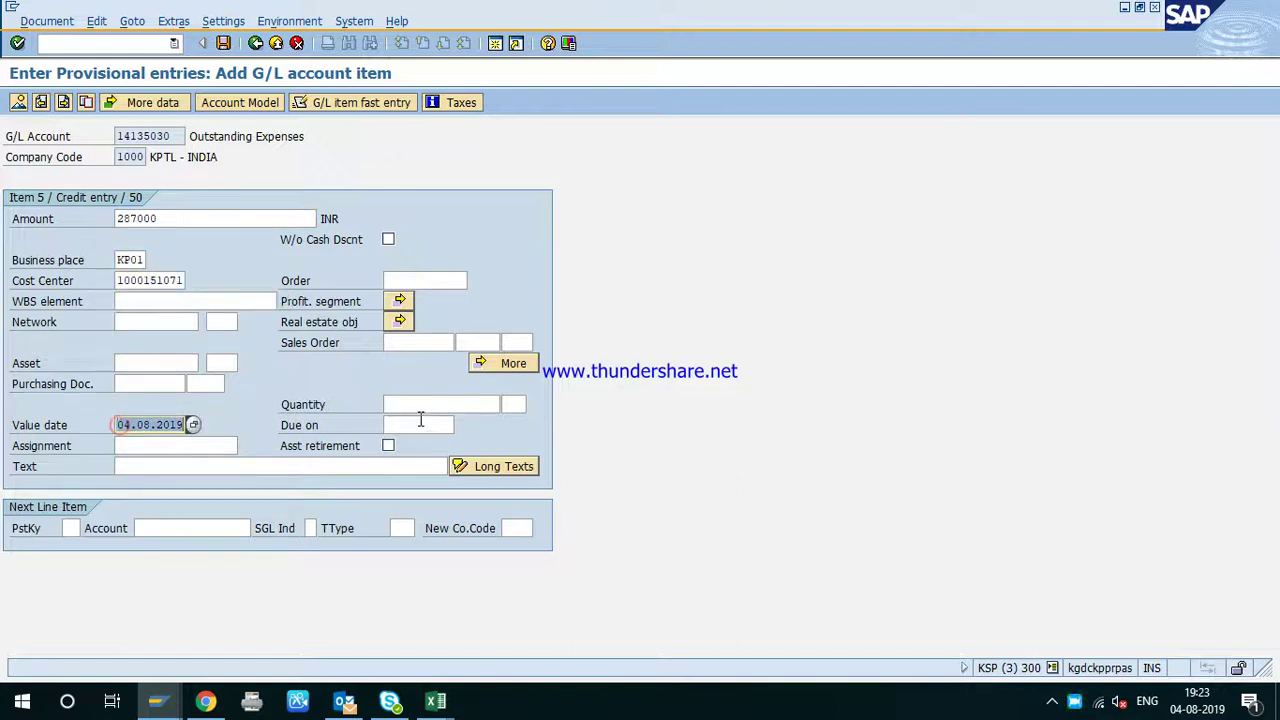
key(shift+End)
key(Delete)
key(Down)
key(Return)
click(183, 446)
text(P)
key(Down)
key(Return)
key(BackSpace)
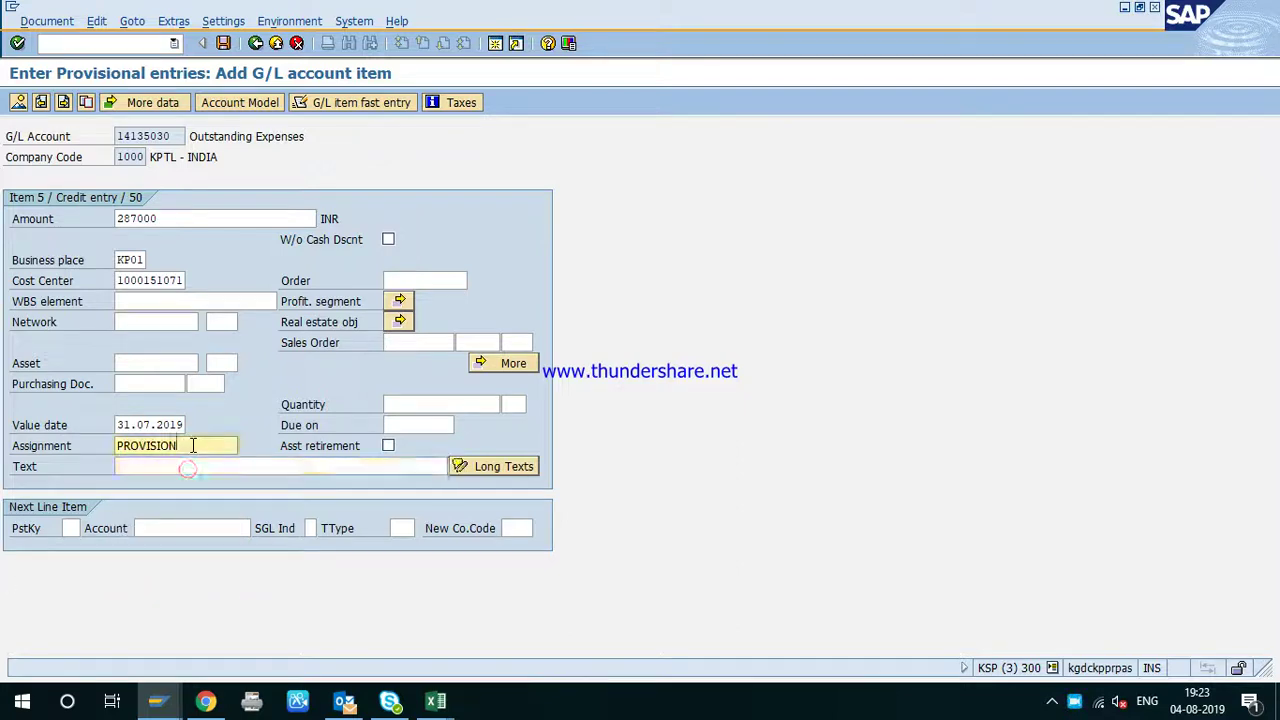
click(217, 467)
text(PROVISION)
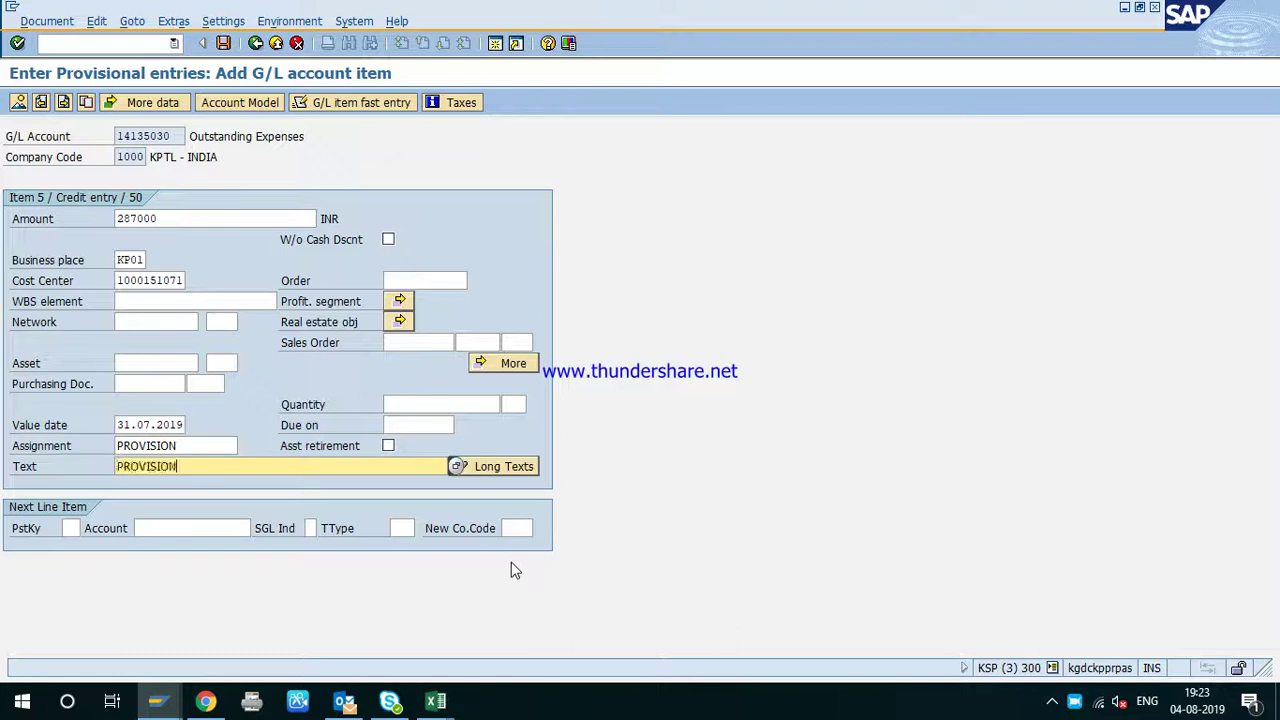
- Simulate the document and check the Rent, Mess Expenses and Labour Charges line items in the overview
click(46, 20)
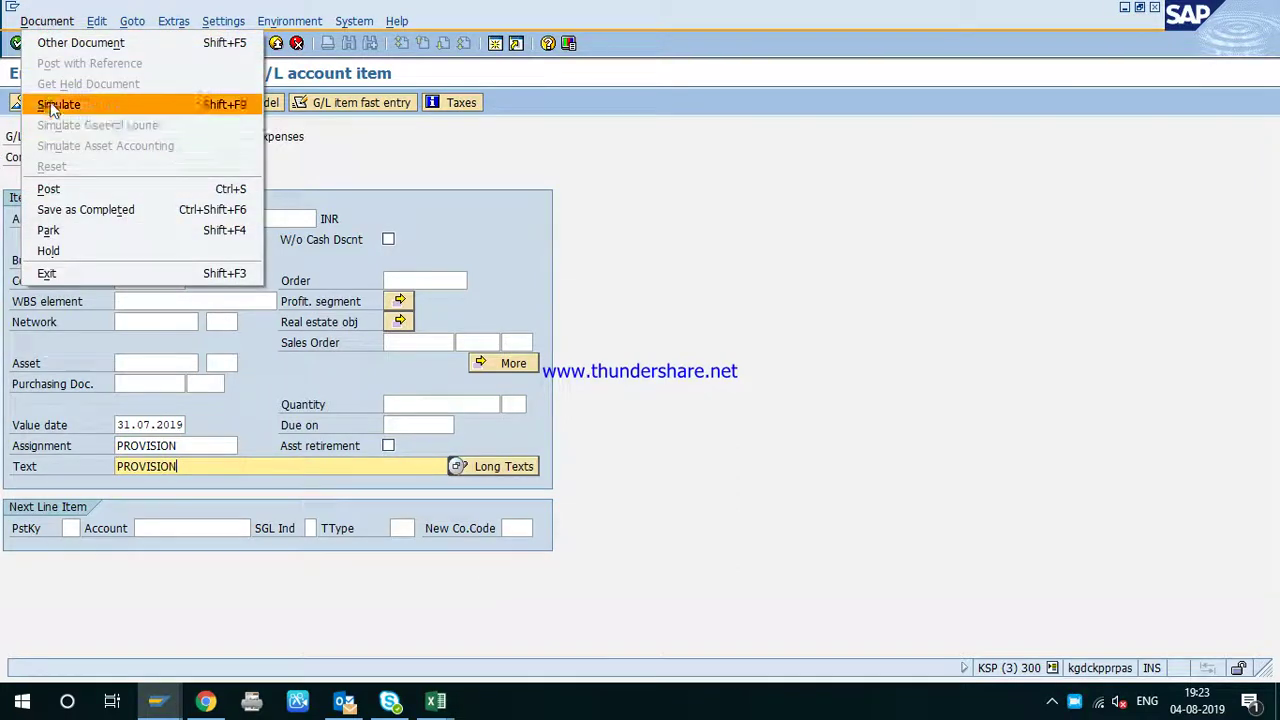
click(57, 106)
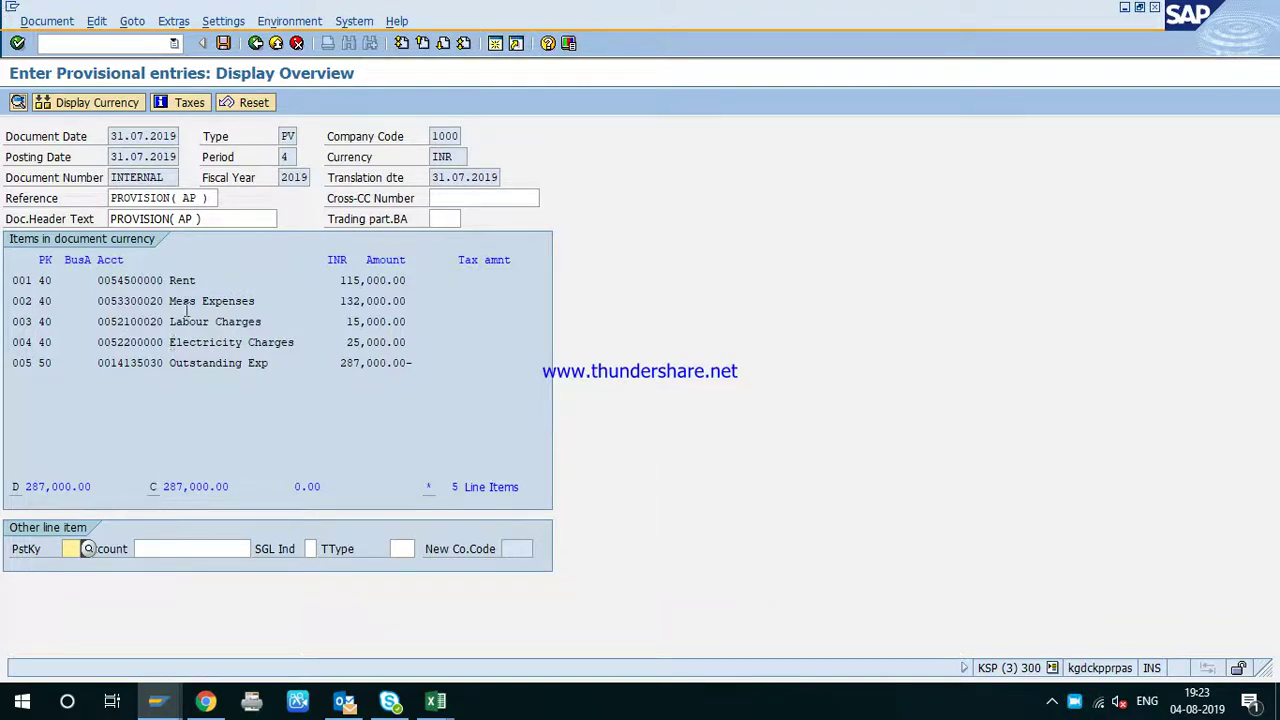
click(170, 284)
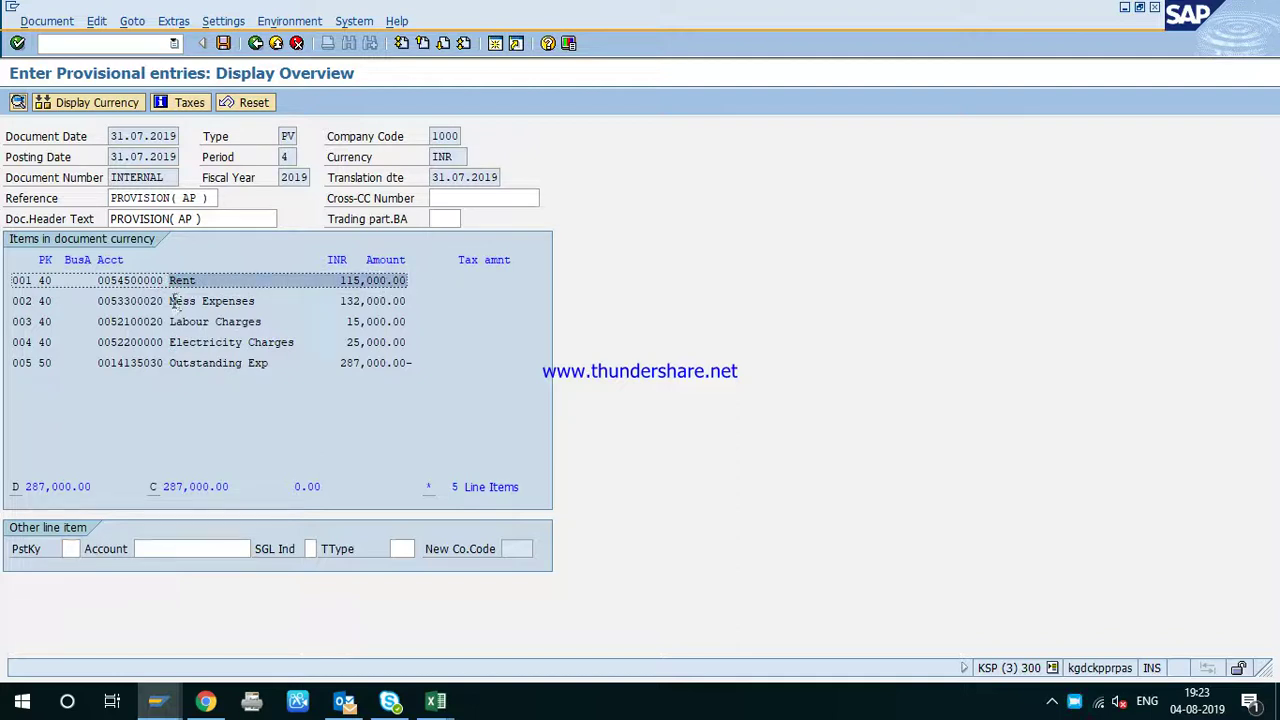
click(172, 302)
click(172, 322)
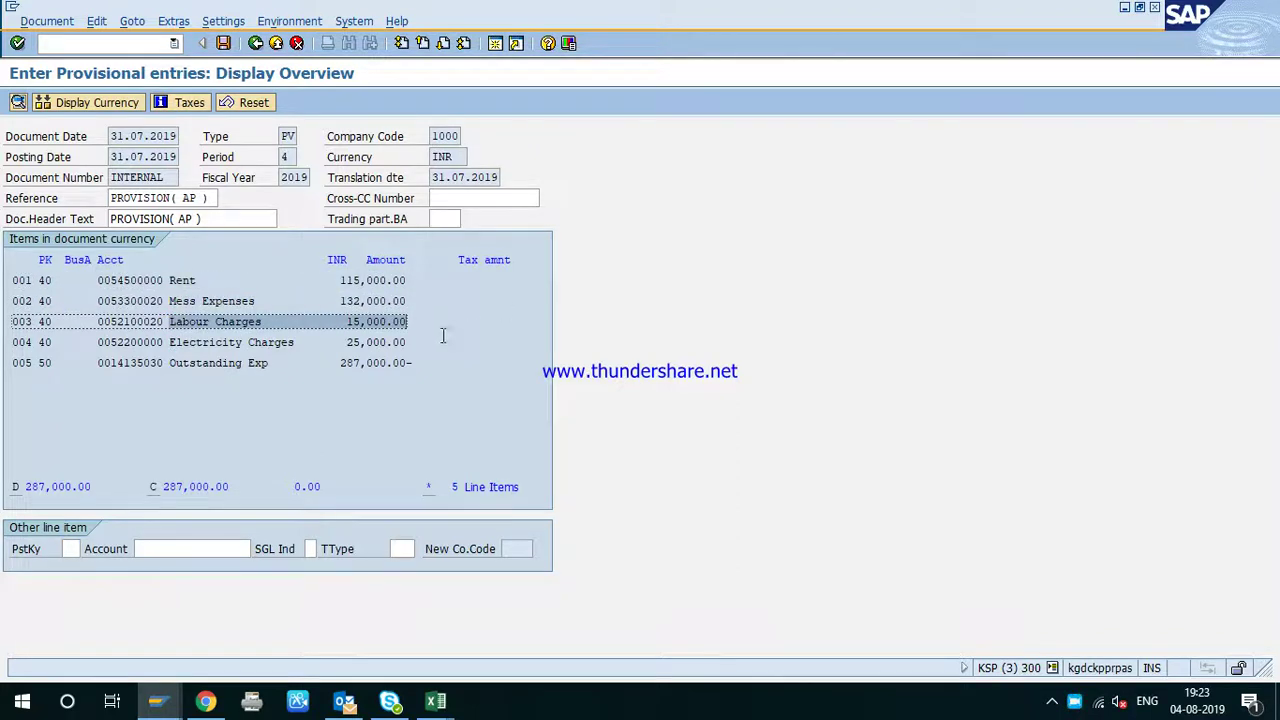
- Review the details of the Outstanding Expenses and Electricity Charges line items, returning to the document overview after each
click(172, 343)
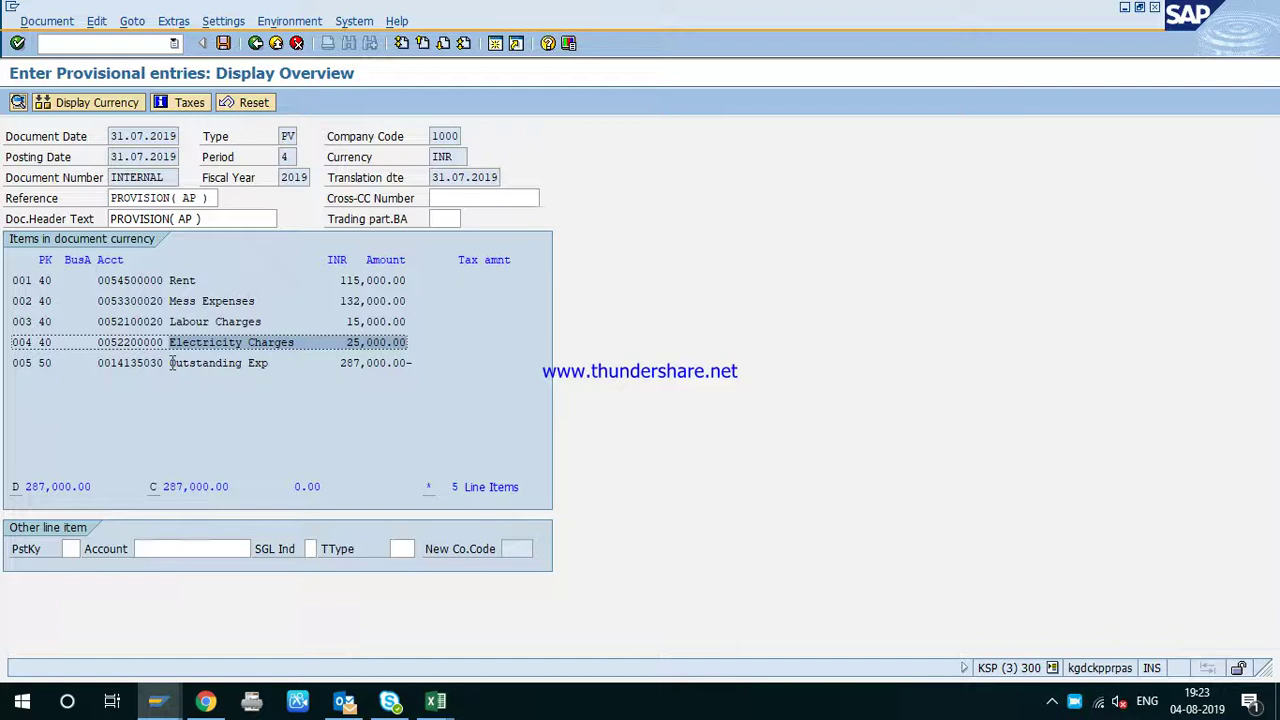
click(172, 364)
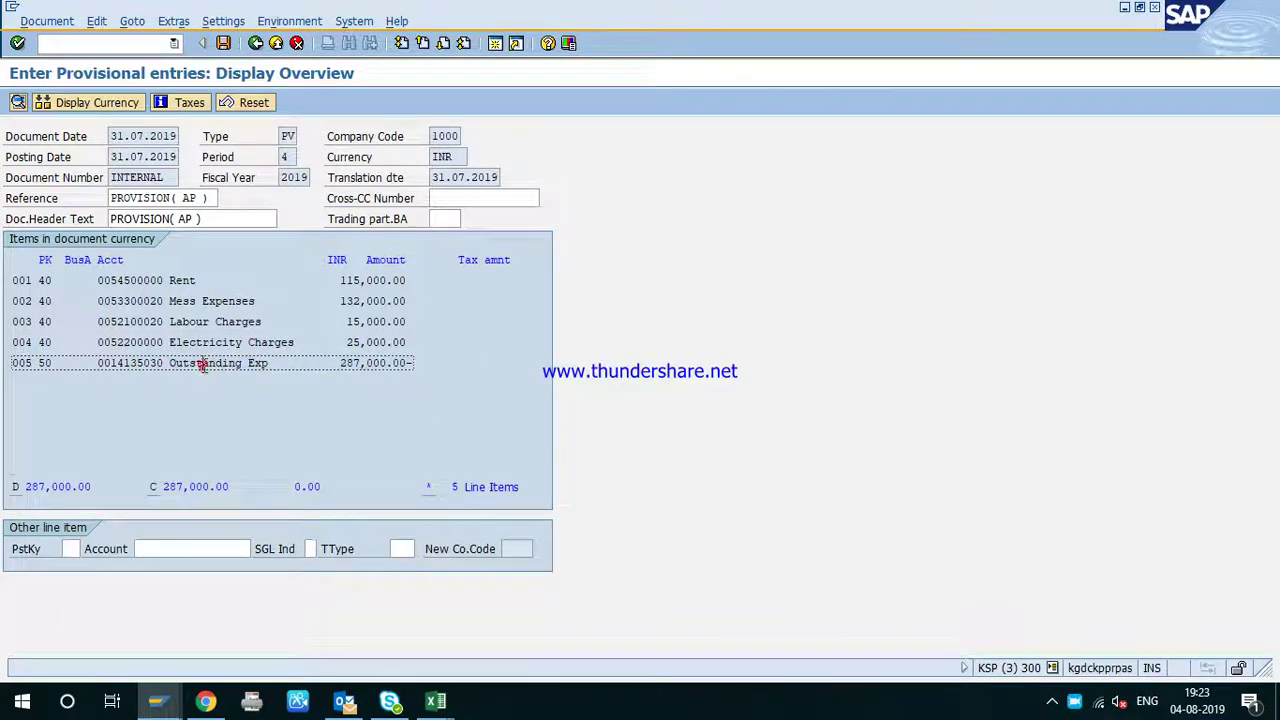
double_click(187, 362)
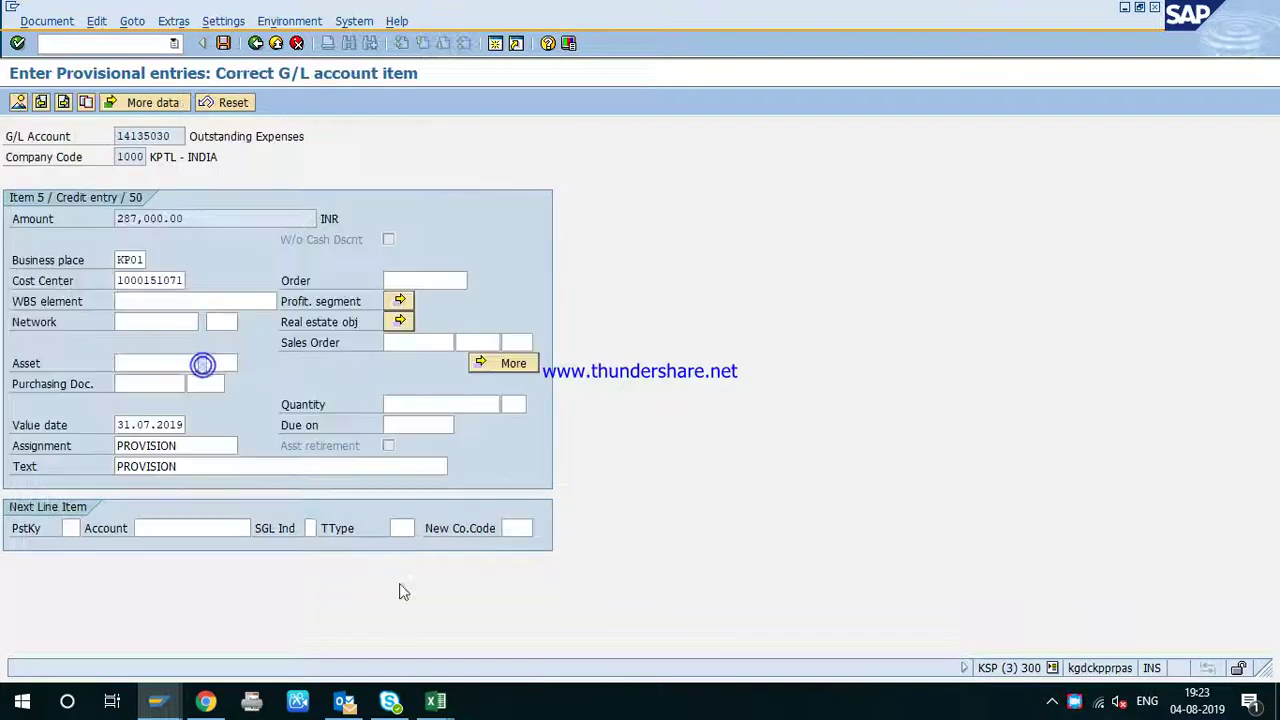
click(255, 44)
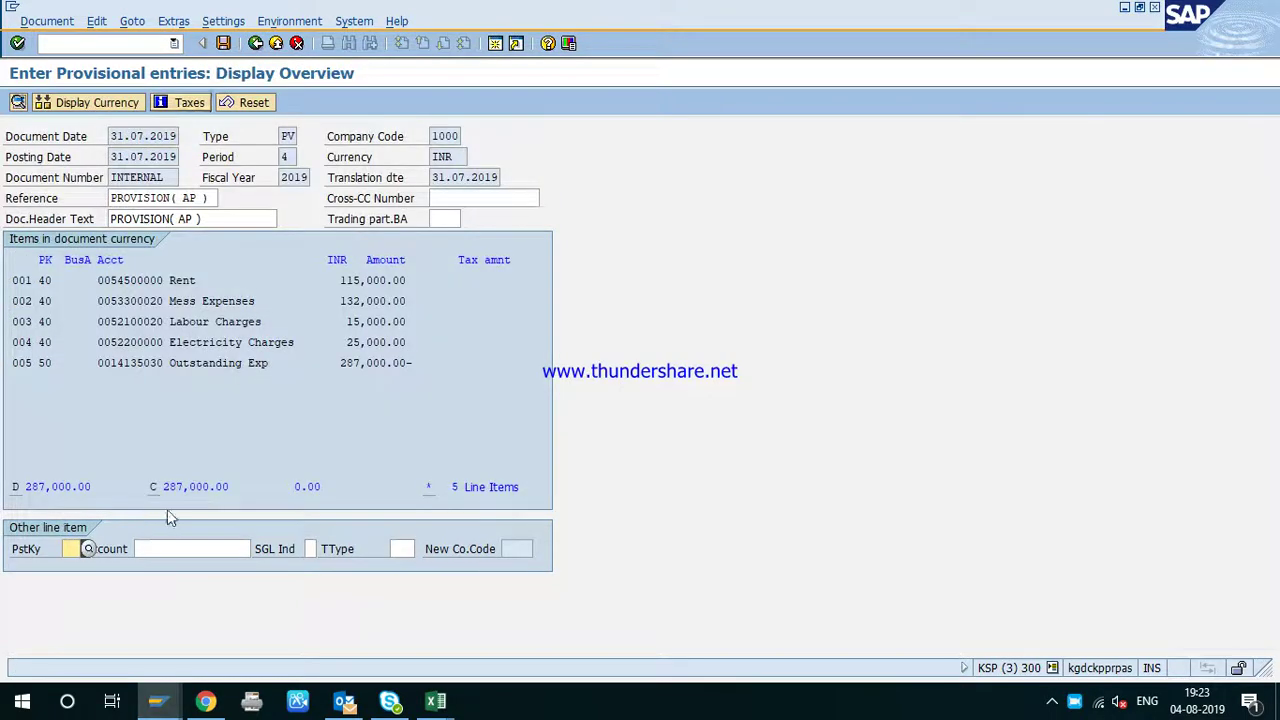
double_click(177, 342)
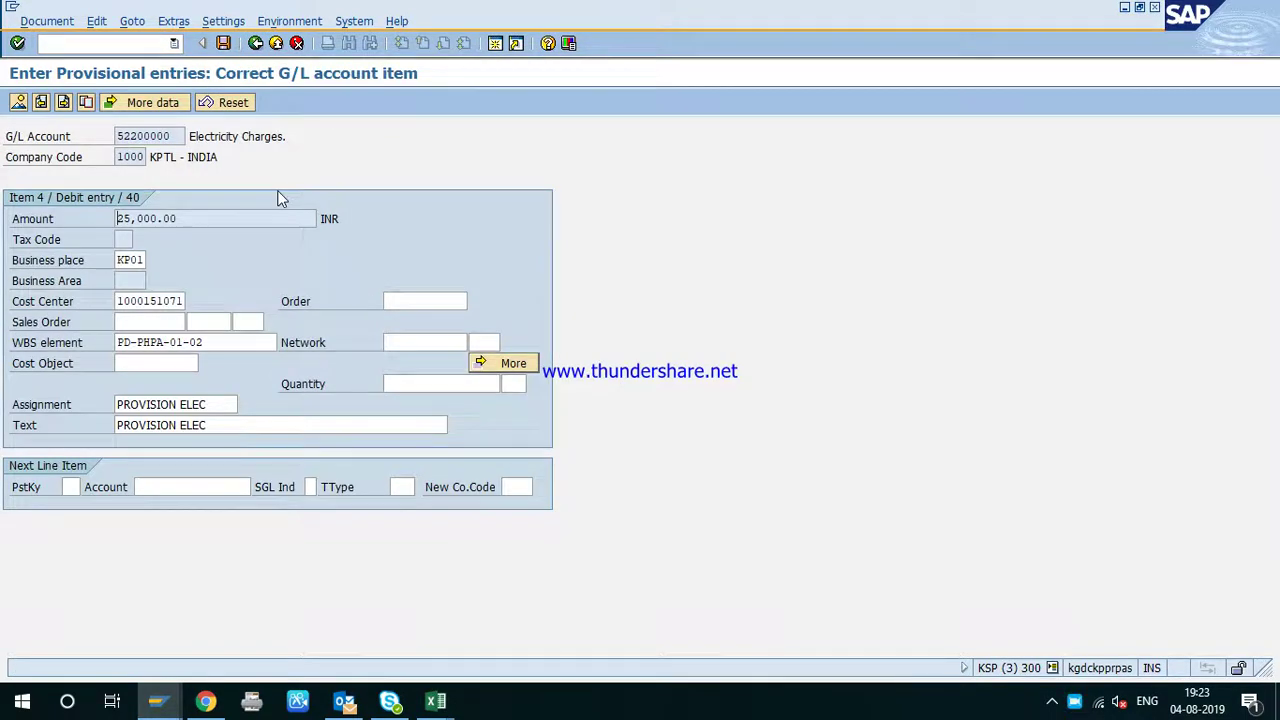
key(Return)
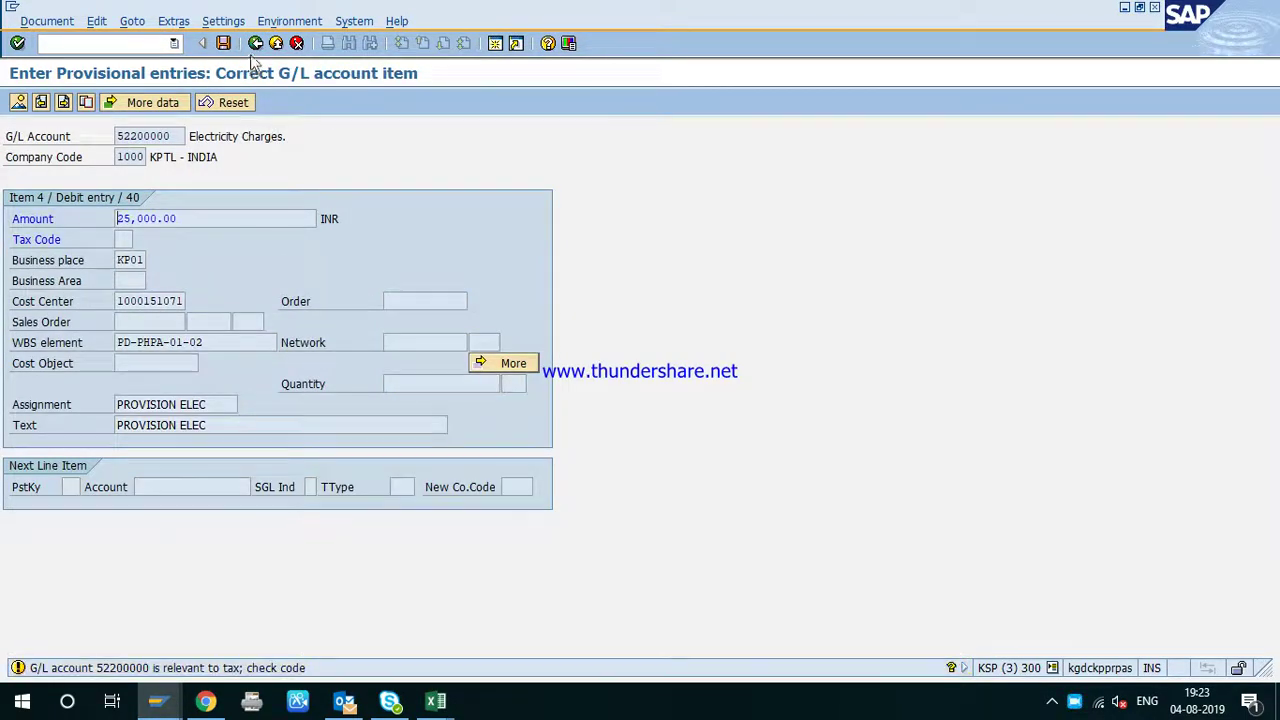
key(Return)
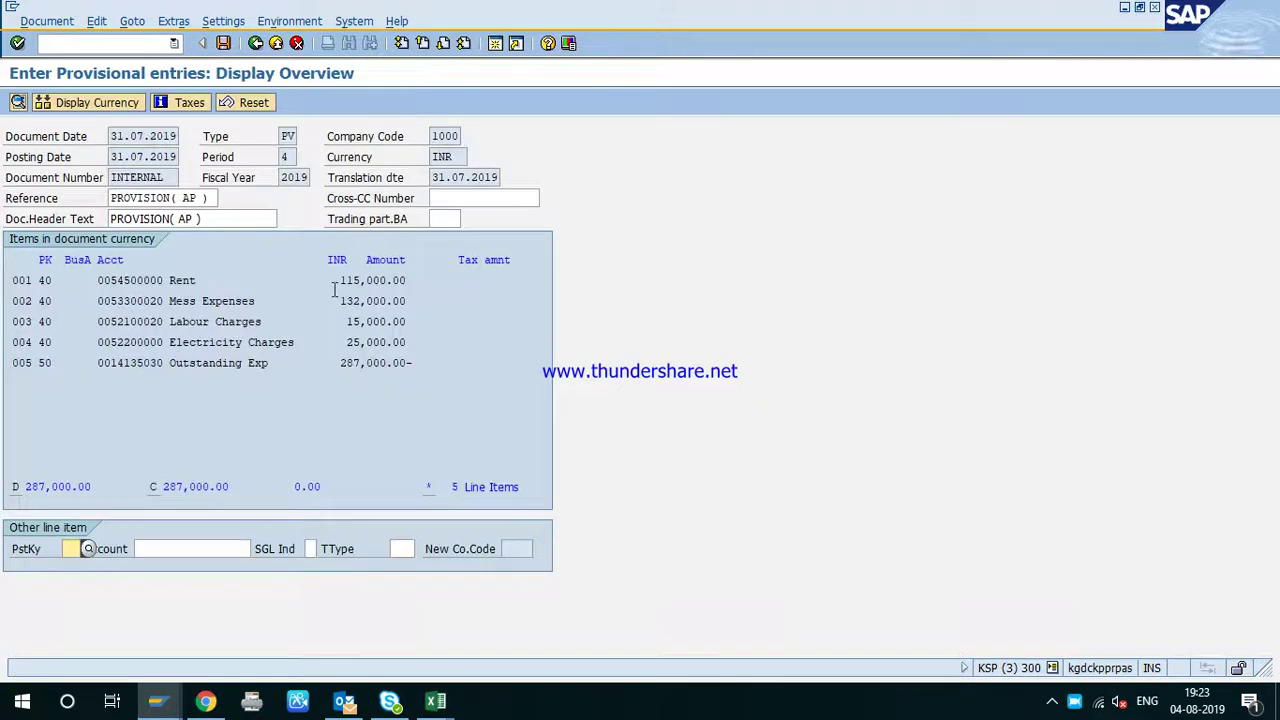
- Review the details of the Labour Charges and Rent line items, returning to the document overview after each
double_click(209, 324)
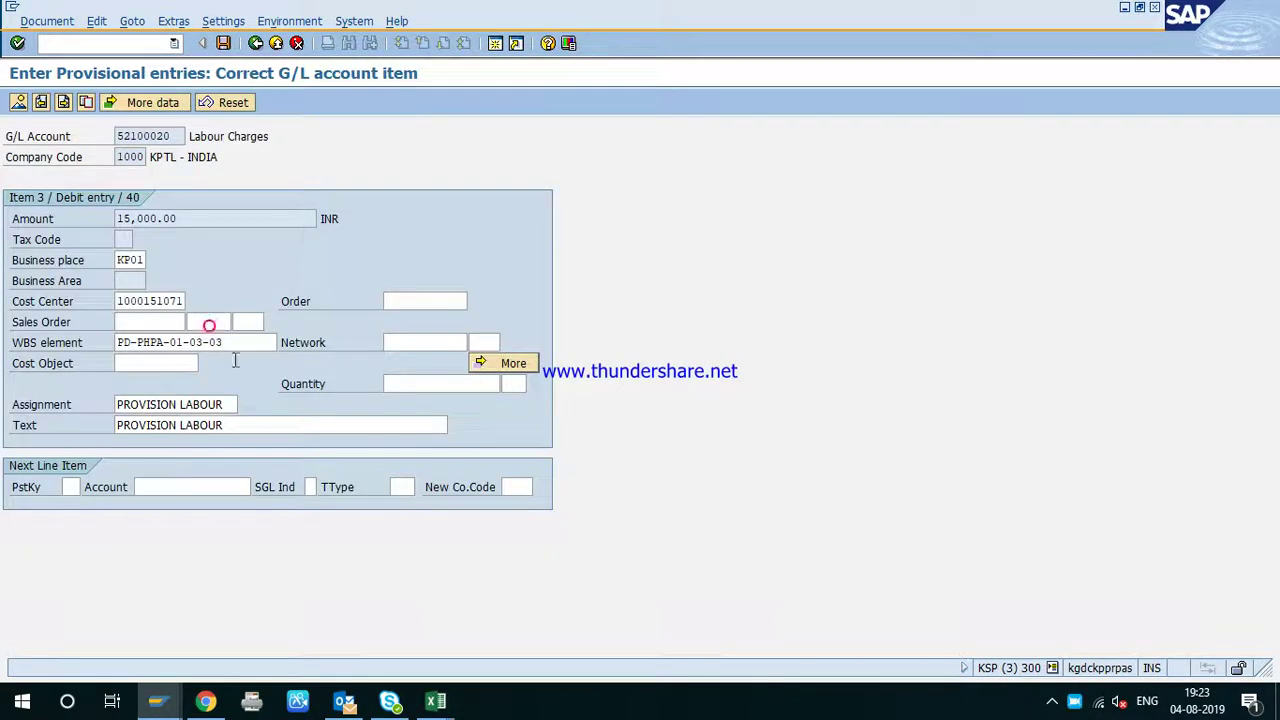
click(255, 43)
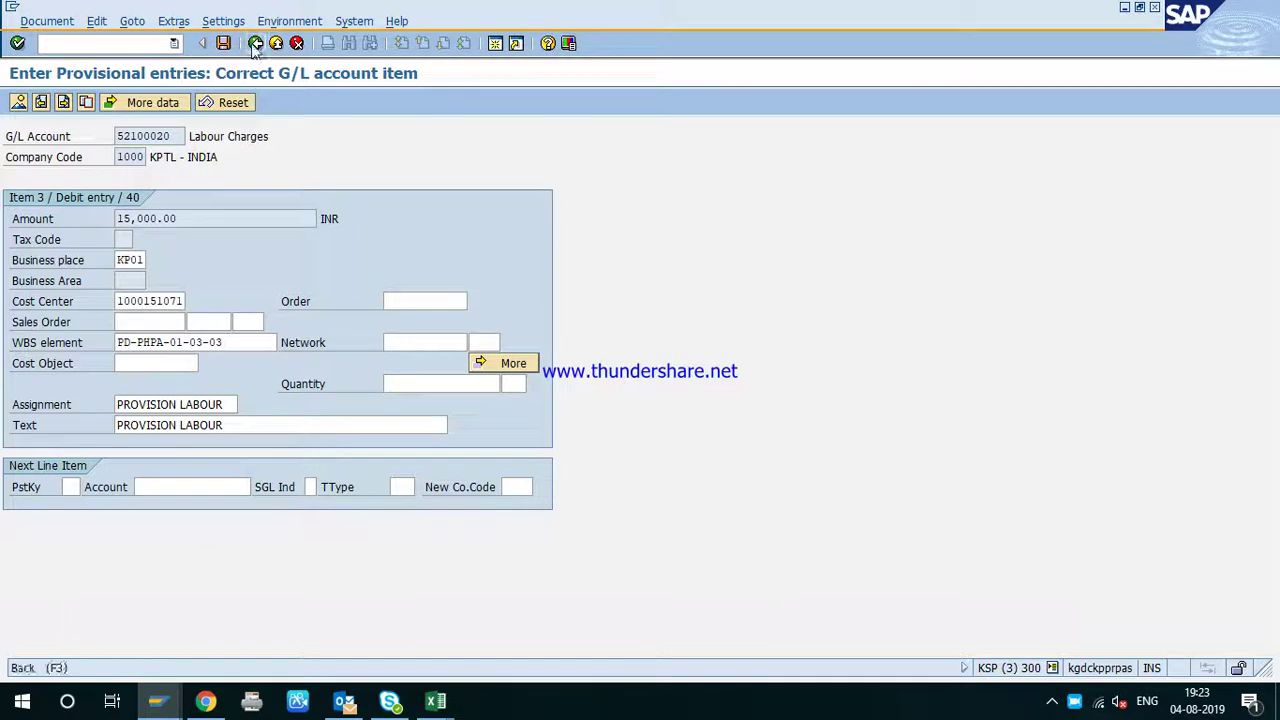
key(Return)
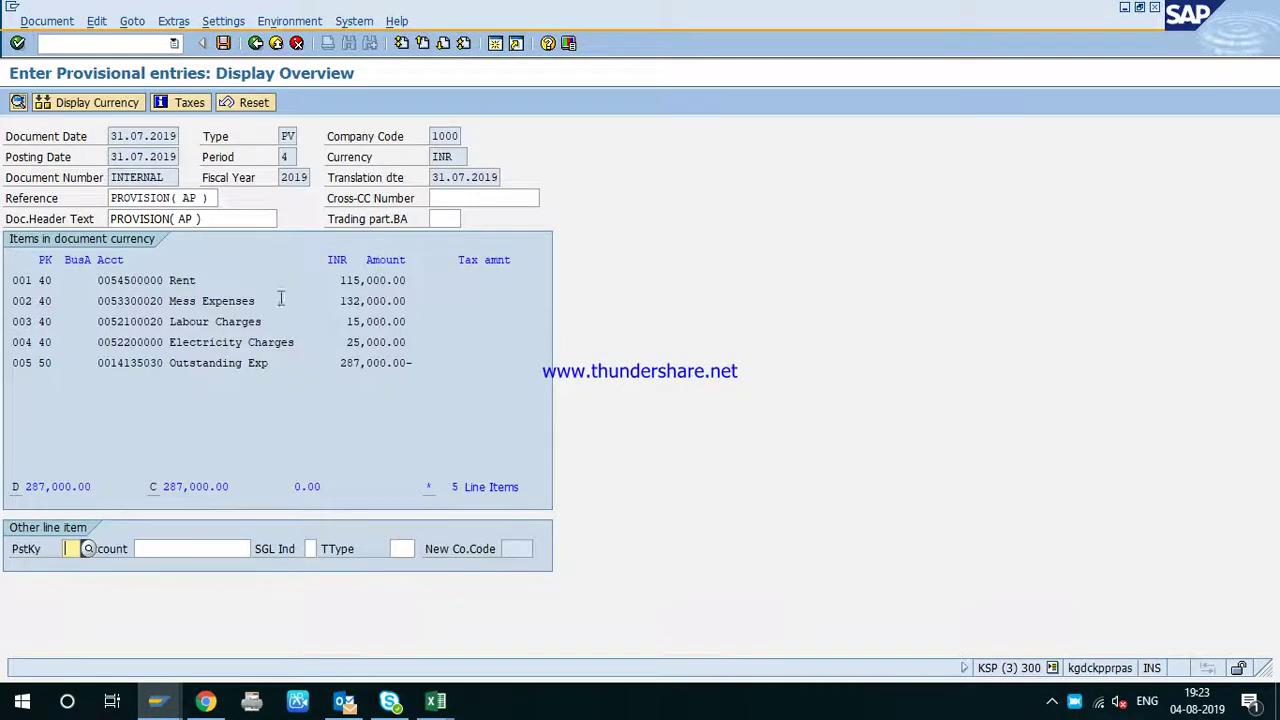
double_click(203, 283)
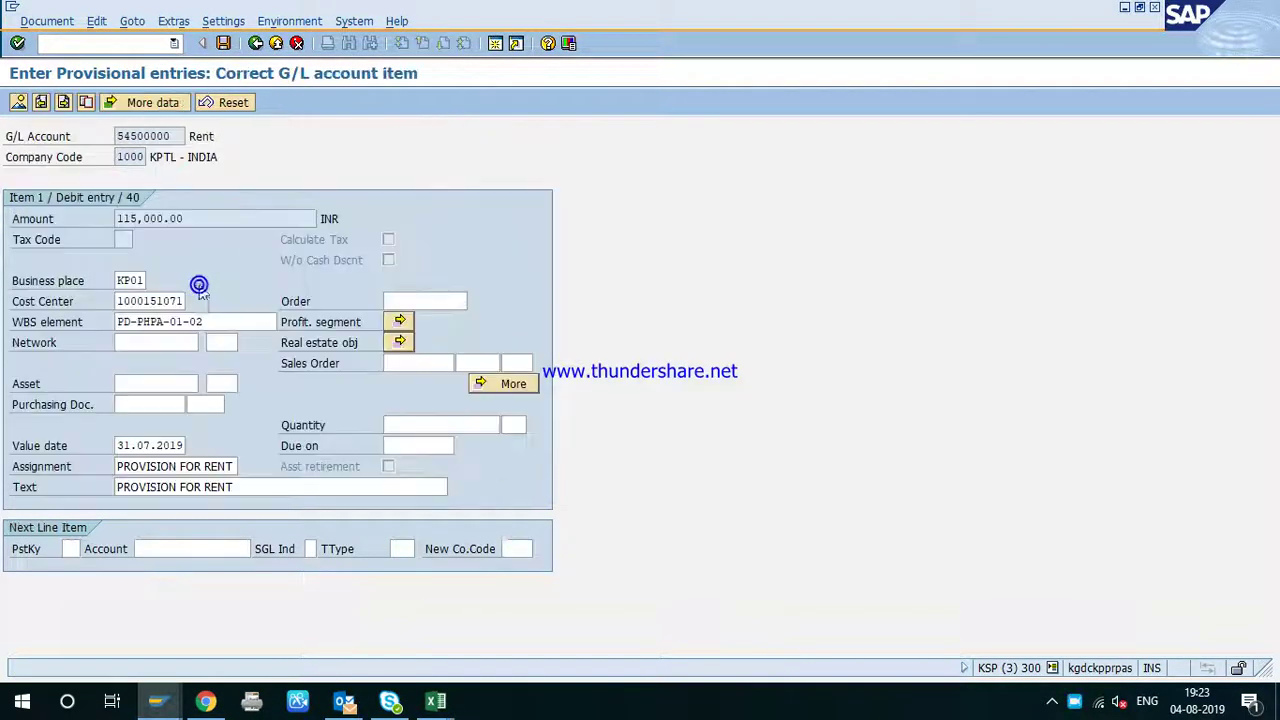
click(255, 43)
key(Return)
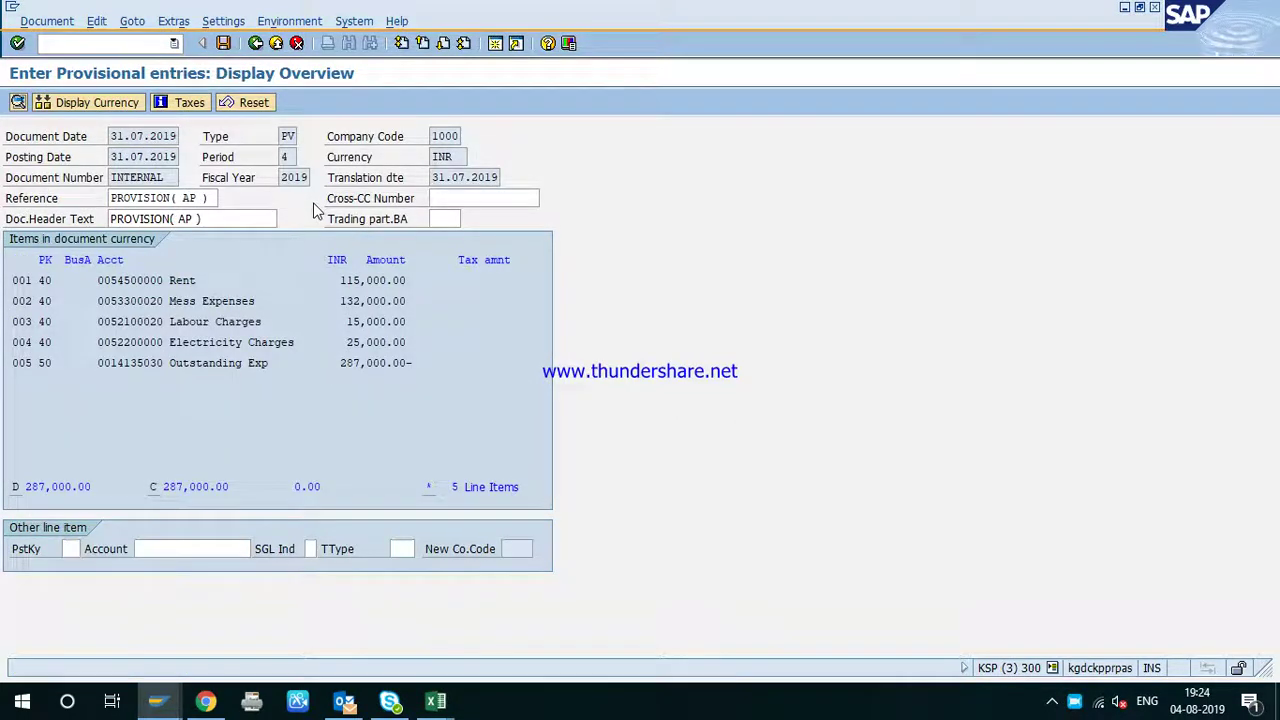
- Post the provision document and open the posting message's details to highlight the document number
key(ctrl+s)
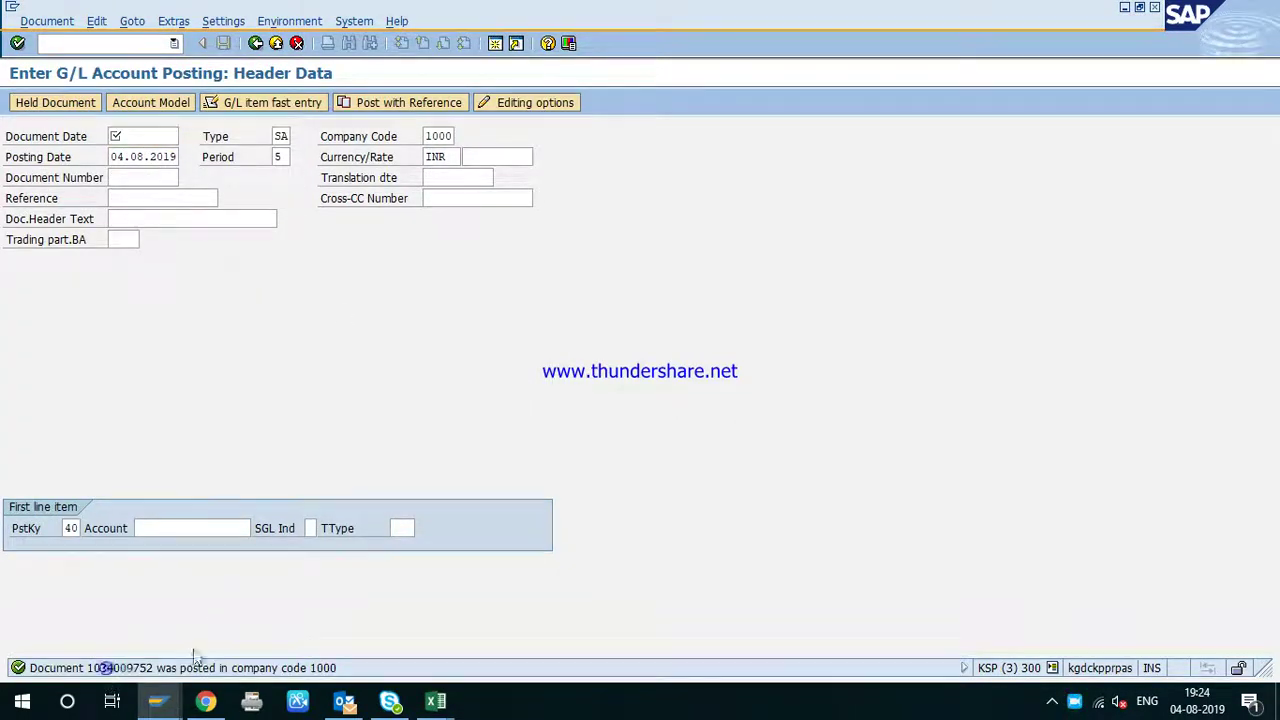
double_click(112, 668)
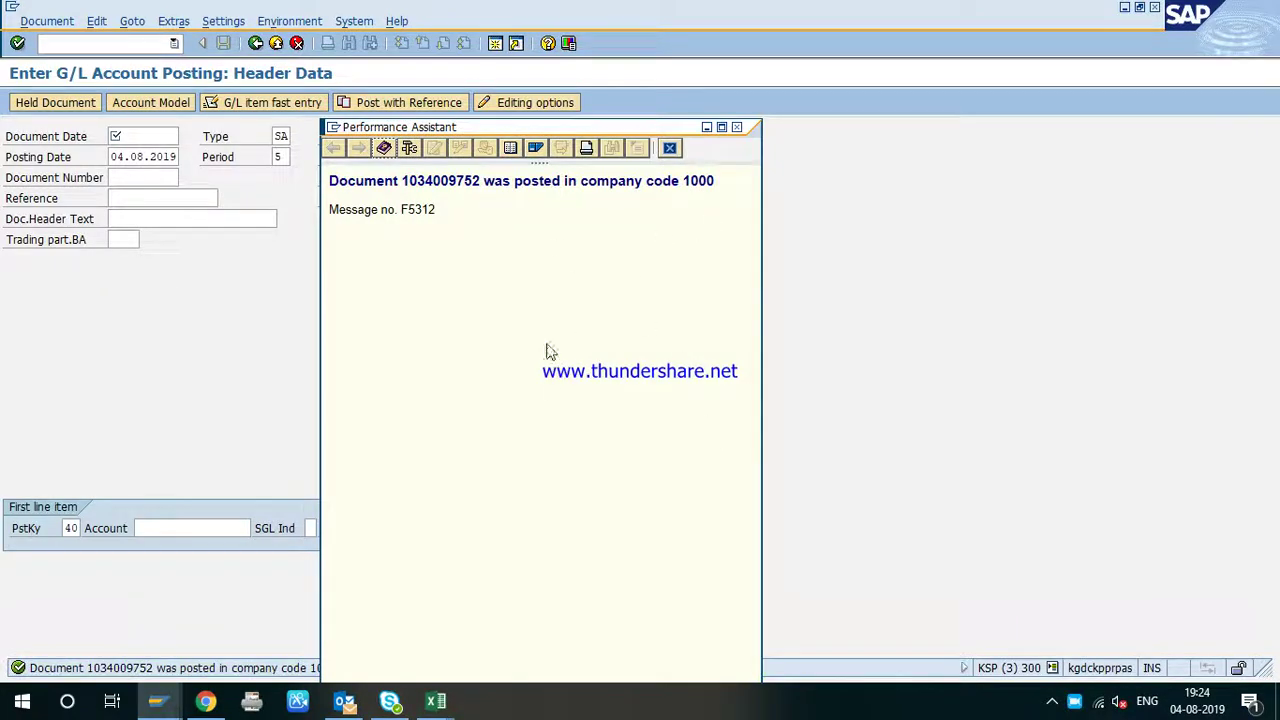
drag(402, 181, 512, 185)
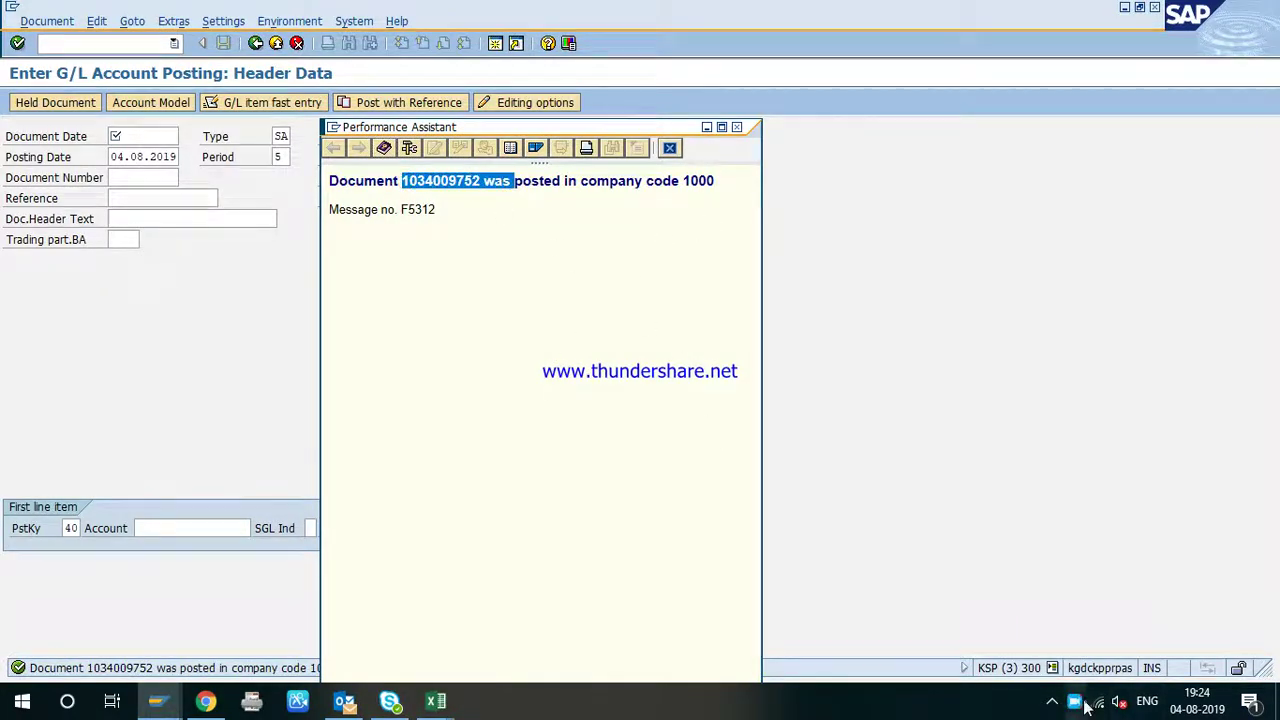